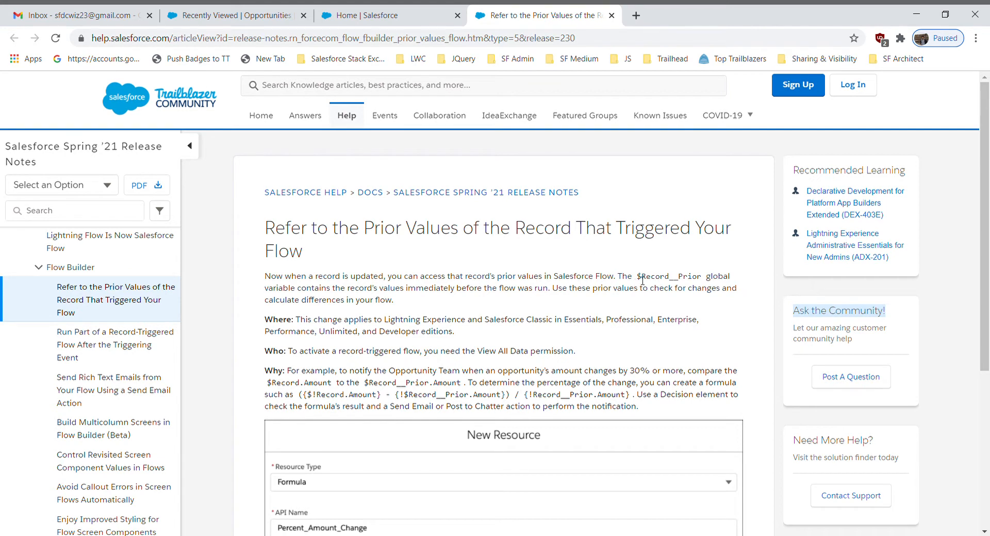
Highlight the $Record__Prior variable name in the release note's opening paragraph
{"action": "left_click_drag", "start_coordinate": [638, 278], "coordinate": [704, 280]}
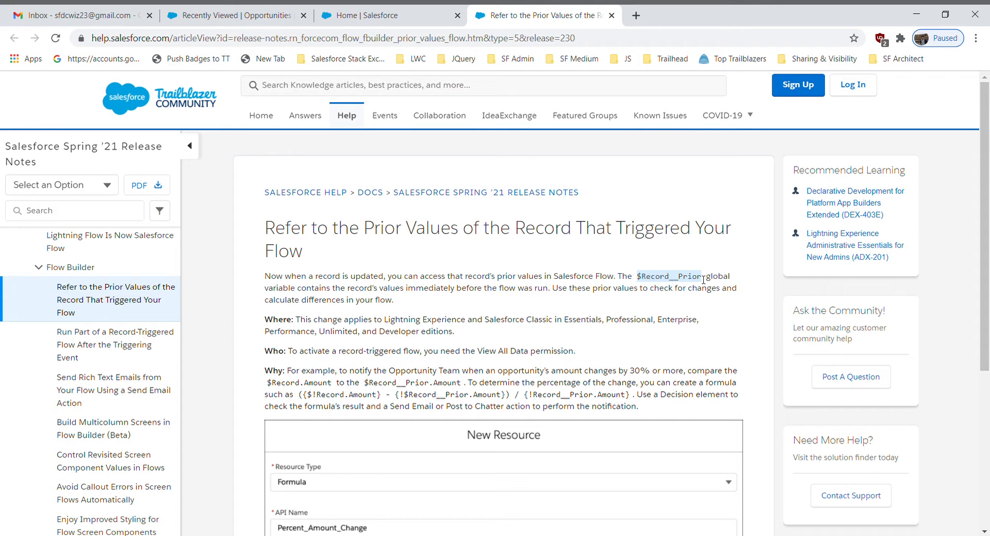
{"action": "left_click", "coordinate": [562, 271]}
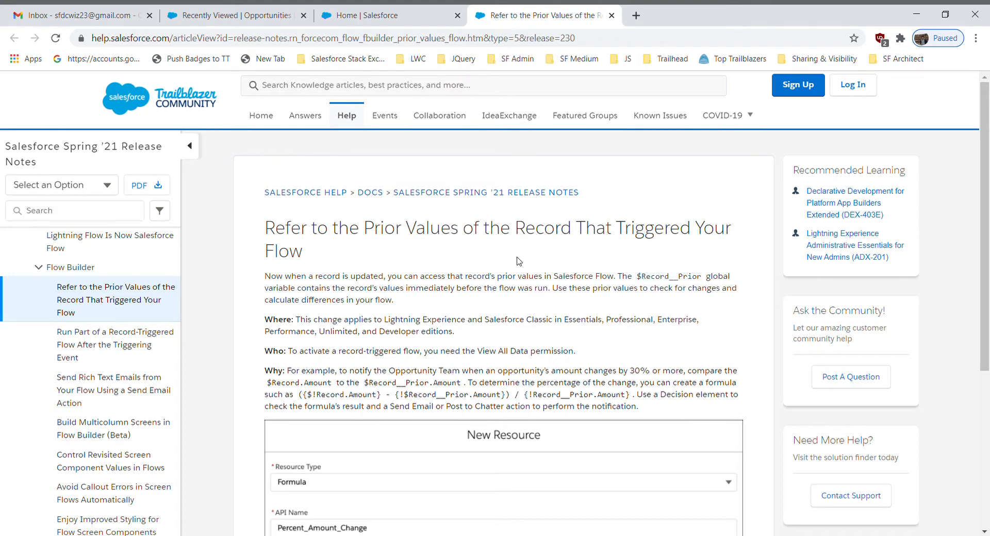
Open the Burlington Textiles Weaving Plant Generator opportunity and review its field details, including amount and stage
{"action": "left_click", "coordinate": [223, 21]}
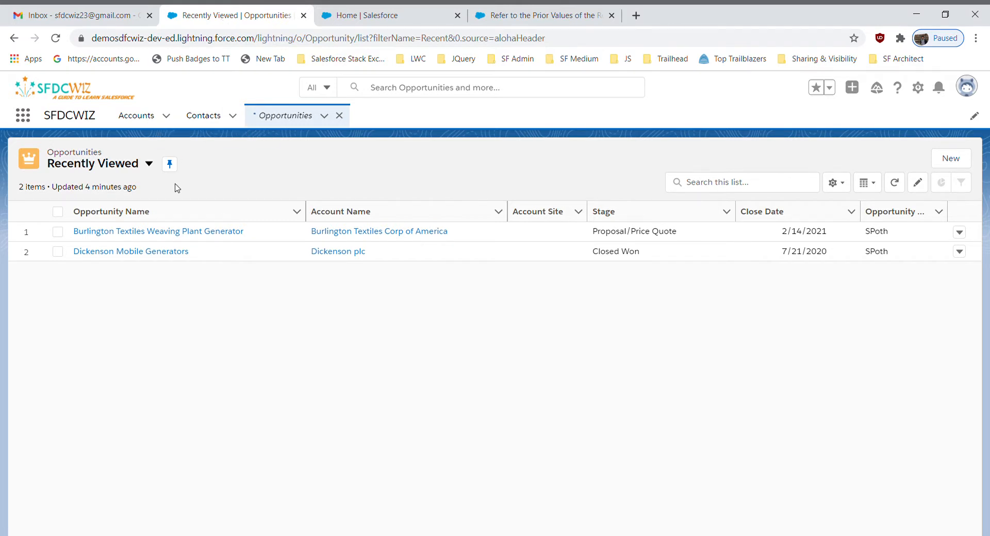
{"action": "left_click", "coordinate": [128, 233]}
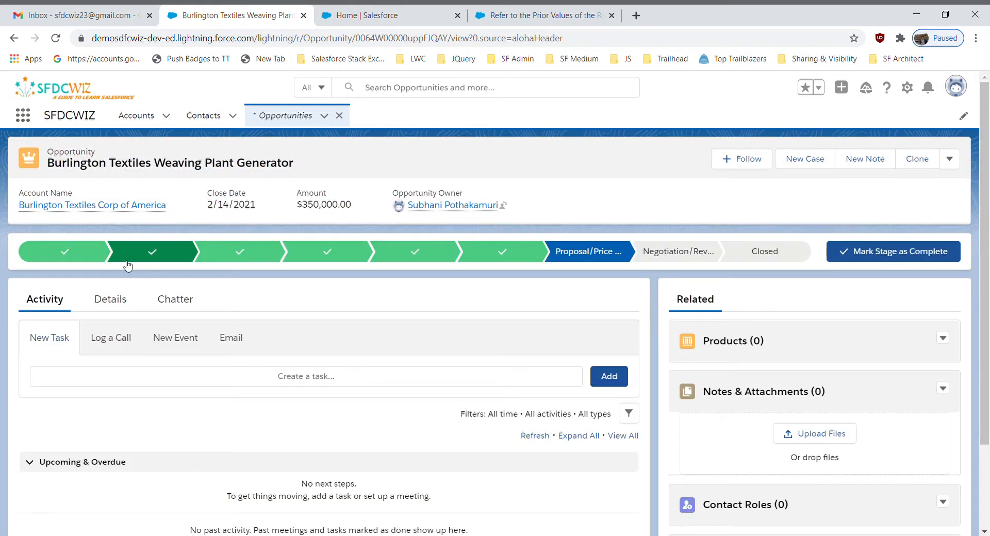
{"action": "left_click", "coordinate": [109, 298]}
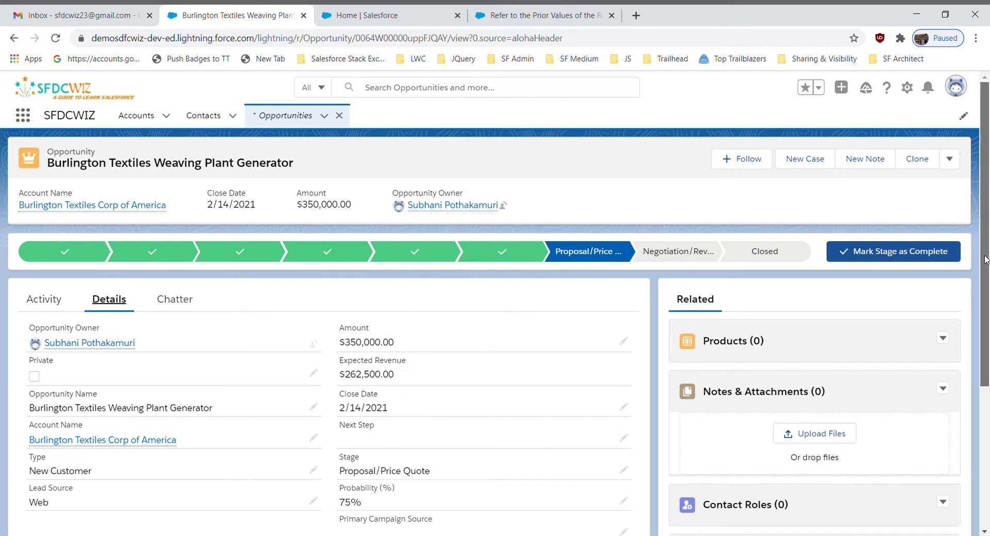
{"action": "scroll", "coordinate": [985, 260], "scroll_direction": "down", "scroll_amount": 1}
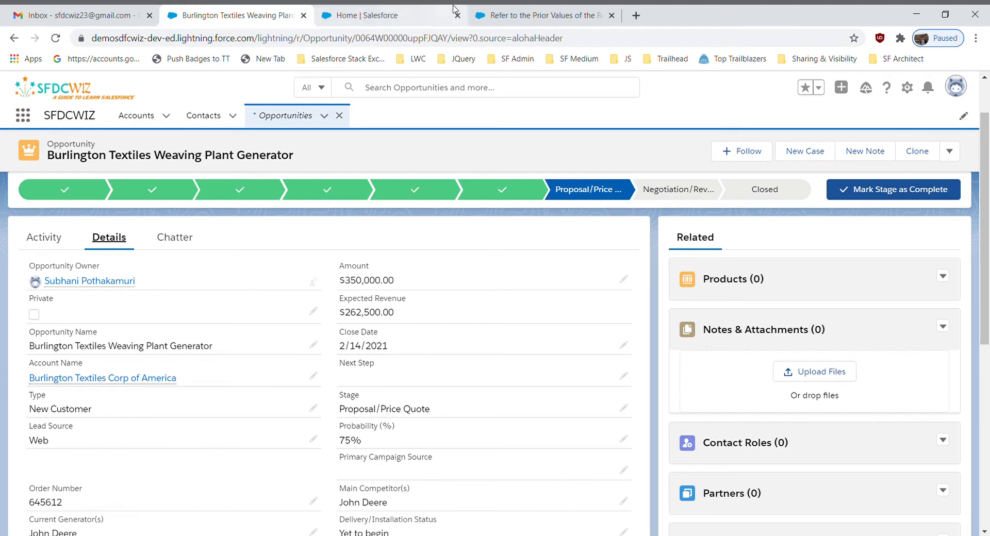
Search Salesforce Setup for "flow" and open the Flows page under Process Automation
{"action": "left_click", "coordinate": [408, 15]}
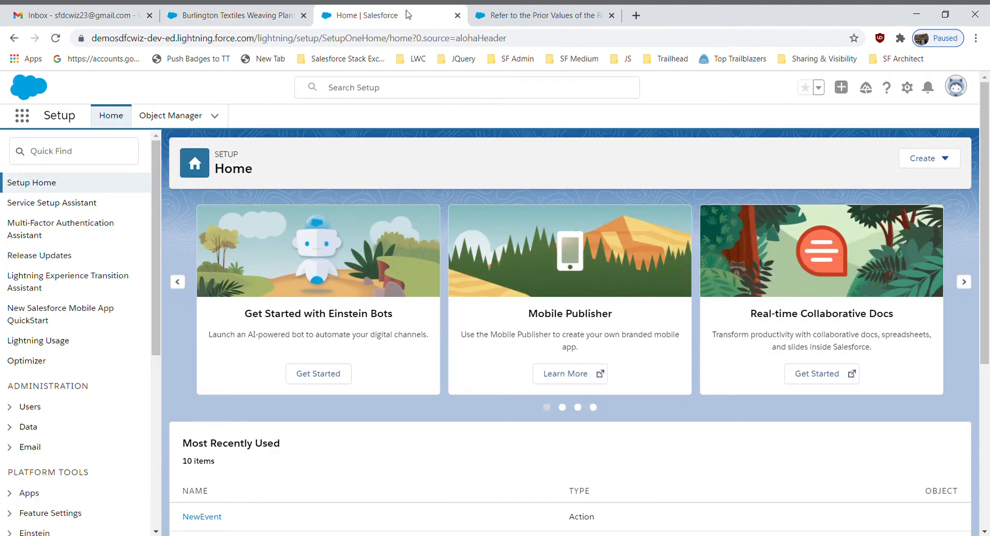
{"action": "left_click", "coordinate": [79, 158]}
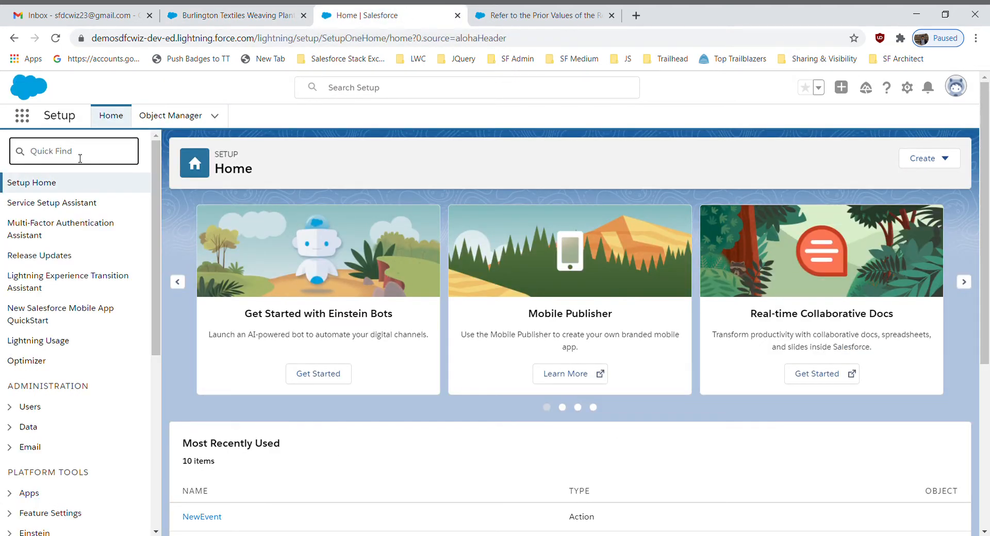
{"action": "type", "text": "flow"}
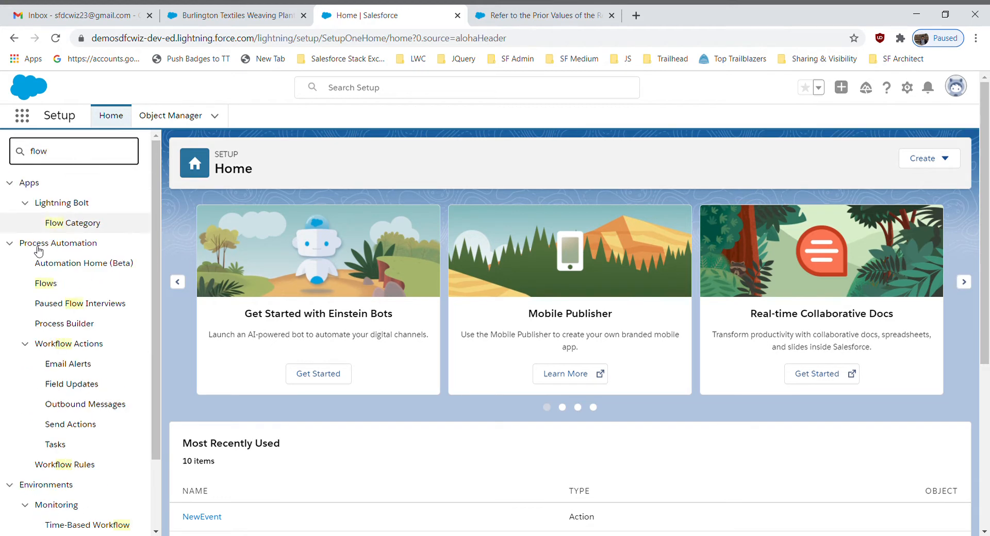
{"action": "left_click", "coordinate": [56, 292]}
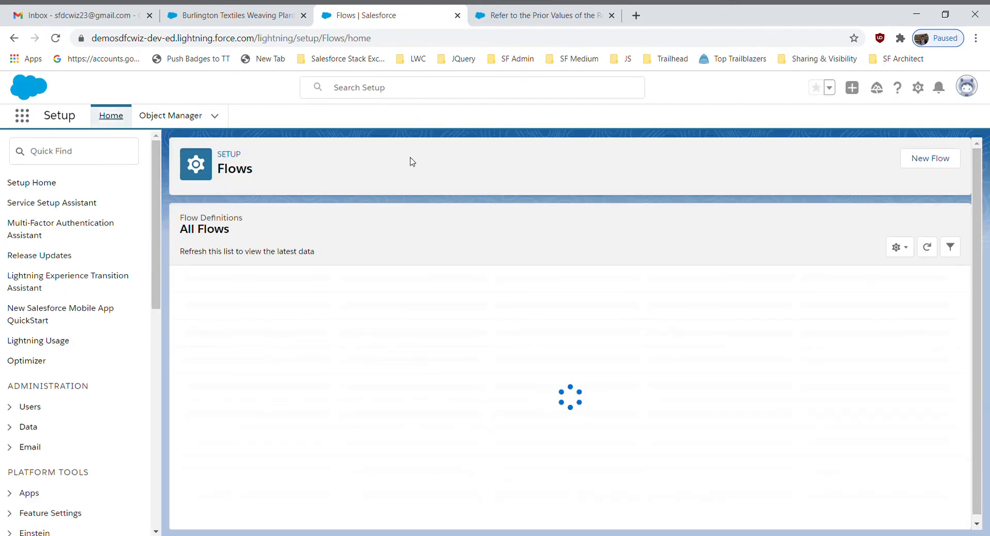
Create a new Record-Triggered Flow that uses the Auto-Layout canvas
{"action": "left_click", "coordinate": [942, 160]}
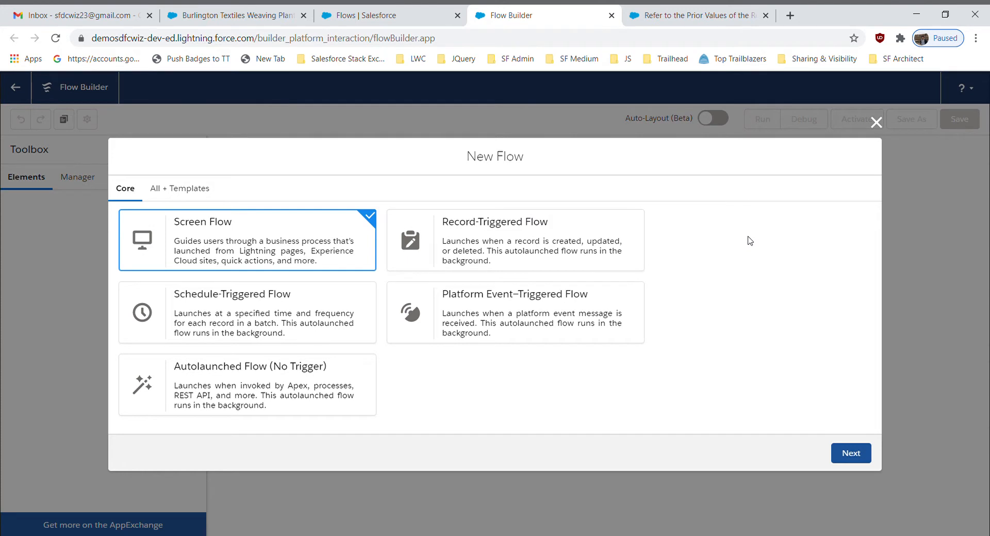
{"action": "left_click", "coordinate": [522, 255]}
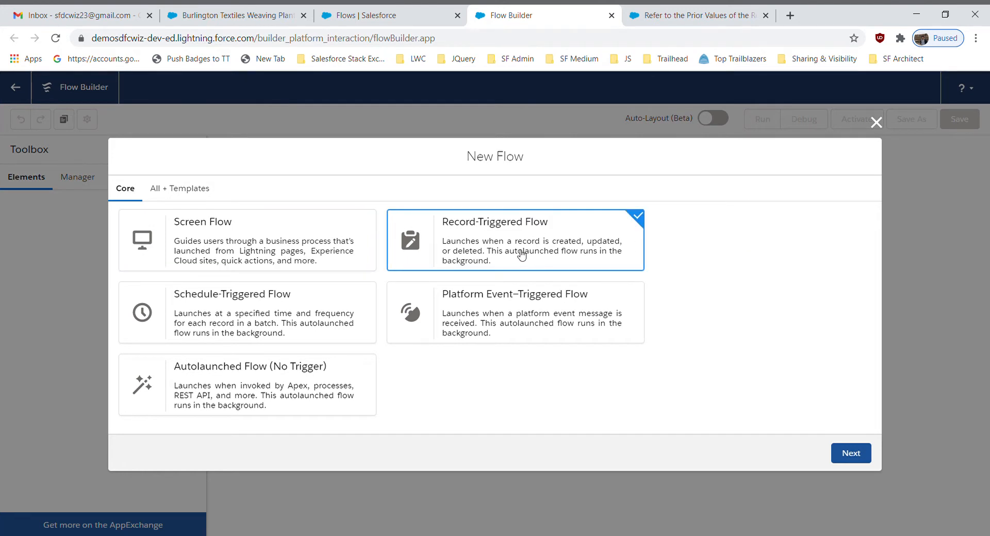
{"action": "left_click", "coordinate": [848, 455]}
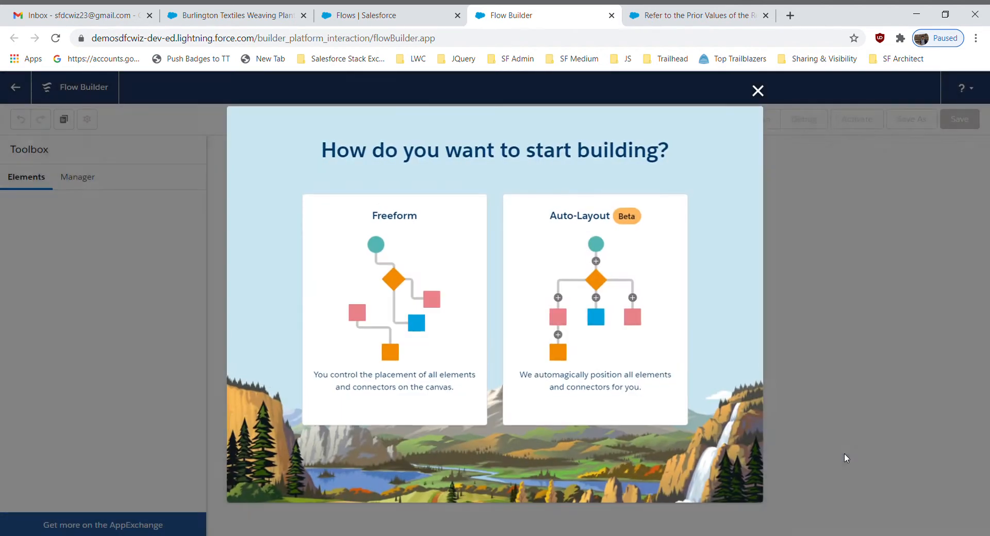
{"action": "left_click", "coordinate": [588, 264]}
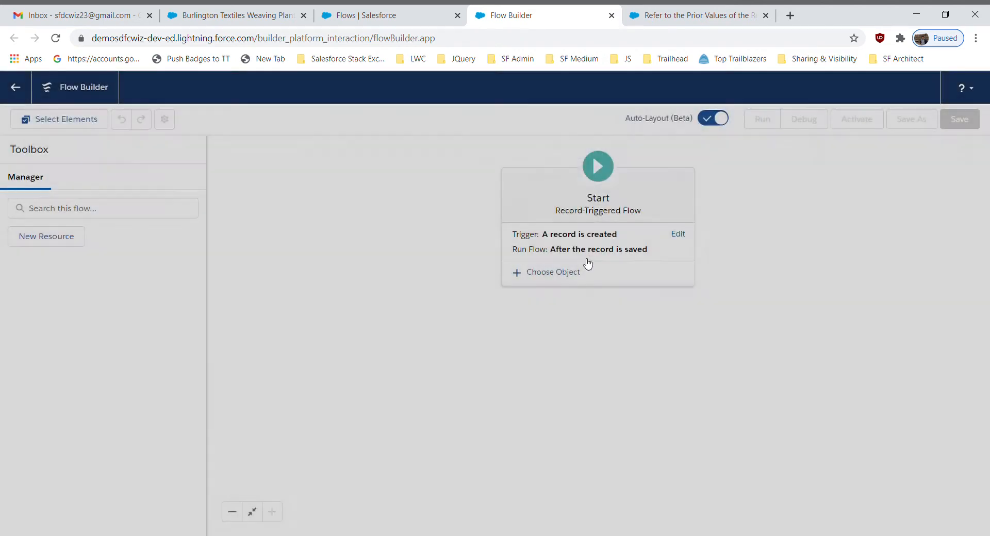
Configure the flow's trigger to launch when a record is updated
{"action": "left_click", "coordinate": [680, 236]}
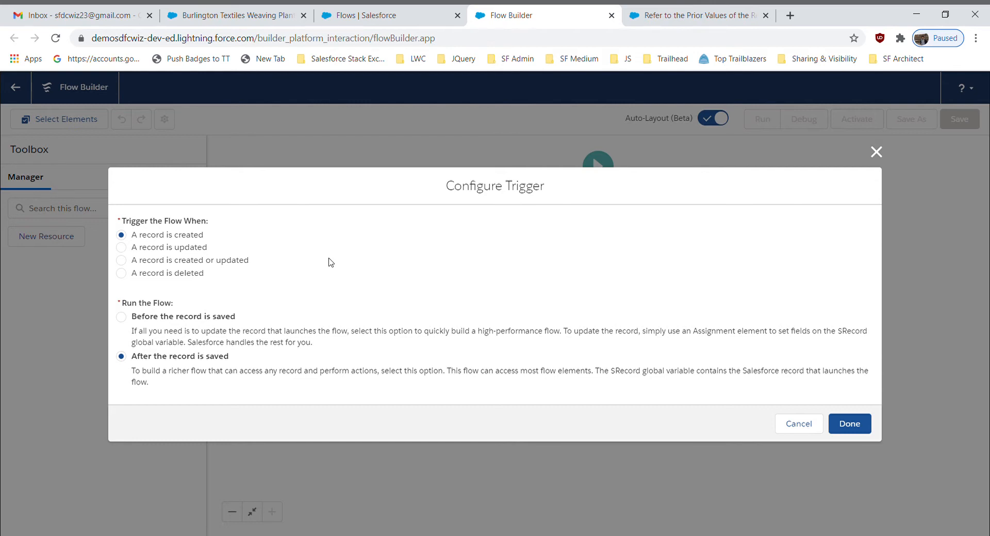
{"action": "left_click", "coordinate": [184, 249]}
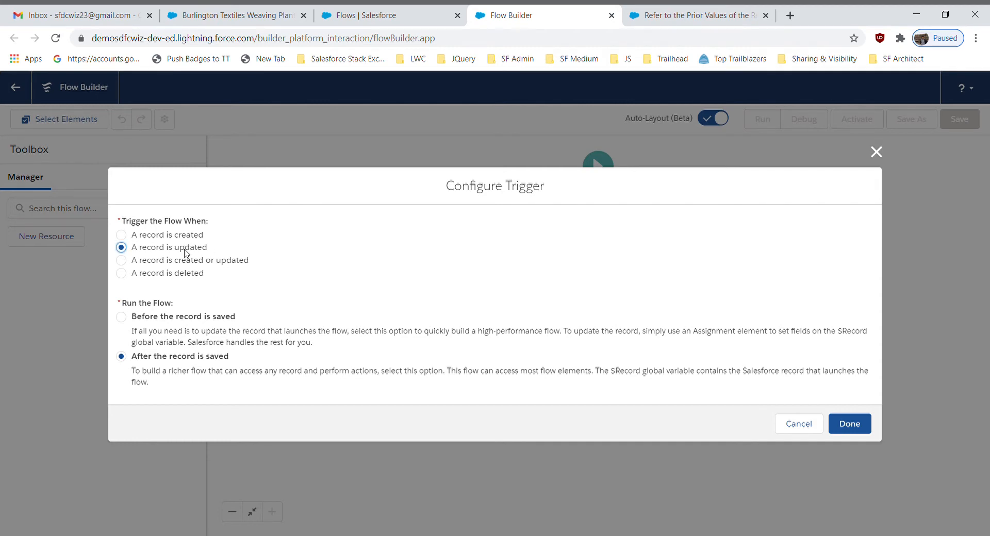
{"action": "left_click", "coordinate": [846, 425]}
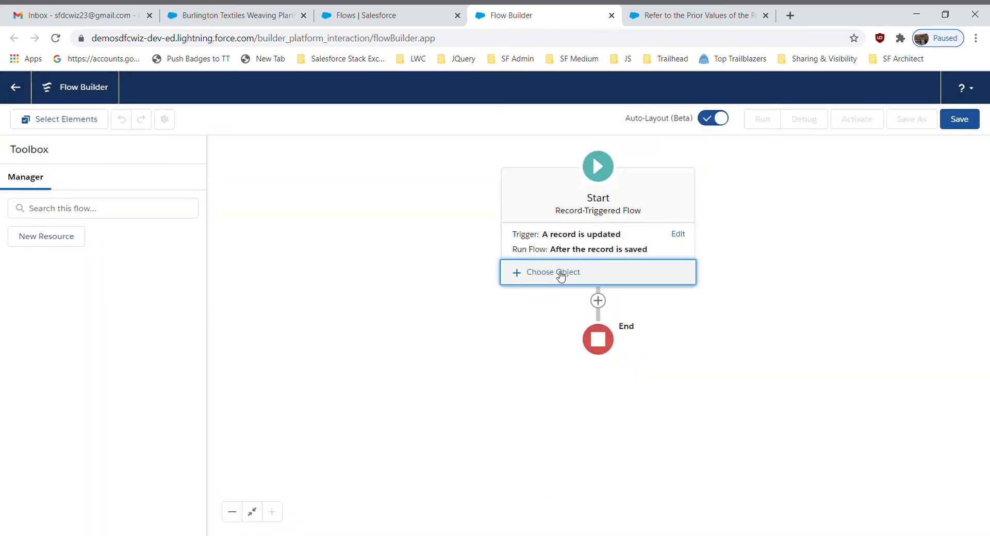
Choose Opportunity as the flow's triggering object with condition requirements set to None
{"action": "left_click", "coordinate": [562, 272]}
{"action": "type", "text": "opp"}
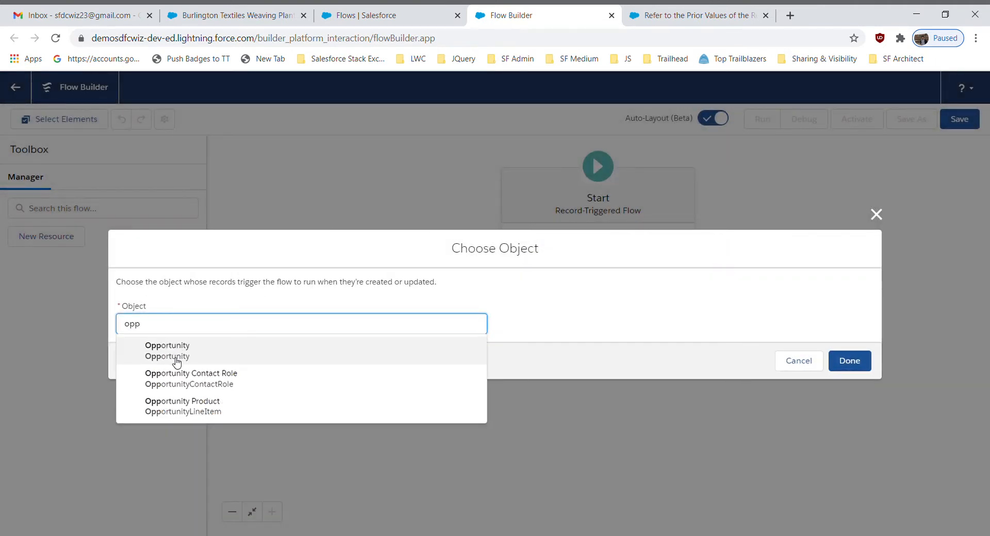
{"action": "left_click", "coordinate": [177, 363]}
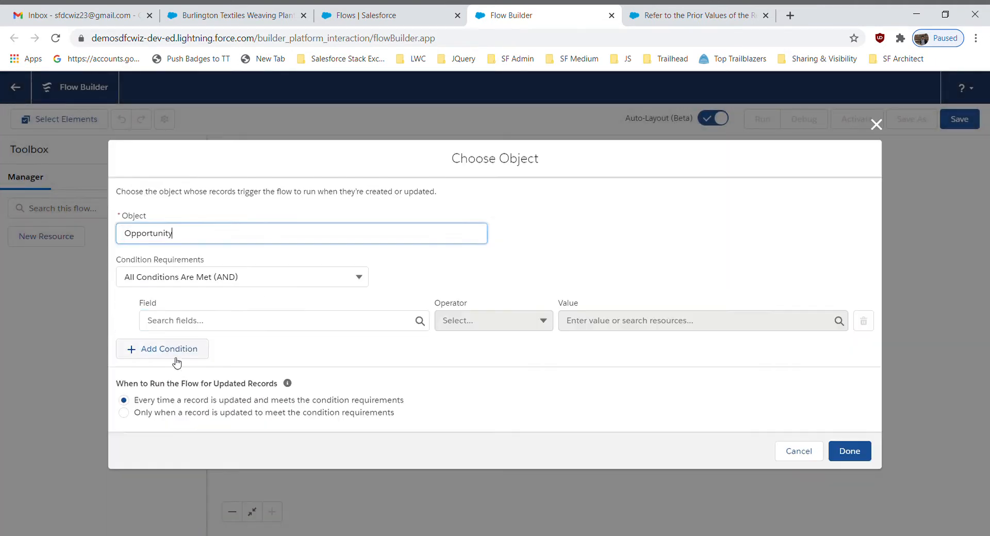
{"action": "left_click", "coordinate": [264, 287]}
{"action": "left_click", "coordinate": [202, 304]}
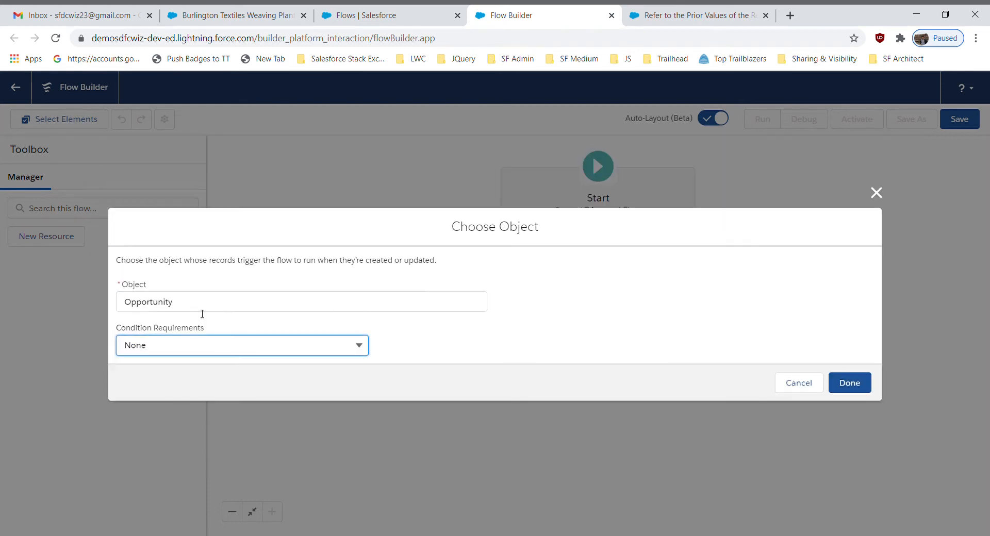
{"action": "left_click", "coordinate": [850, 384]}
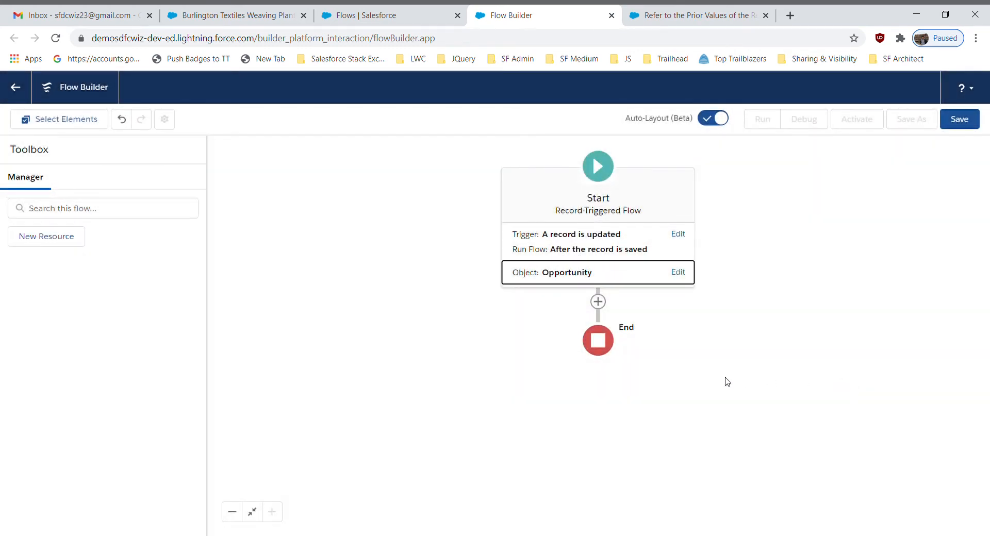
Add a Decision element after the start and label it "Check if the Stage is changed"
{"action": "left_click", "coordinate": [598, 302]}
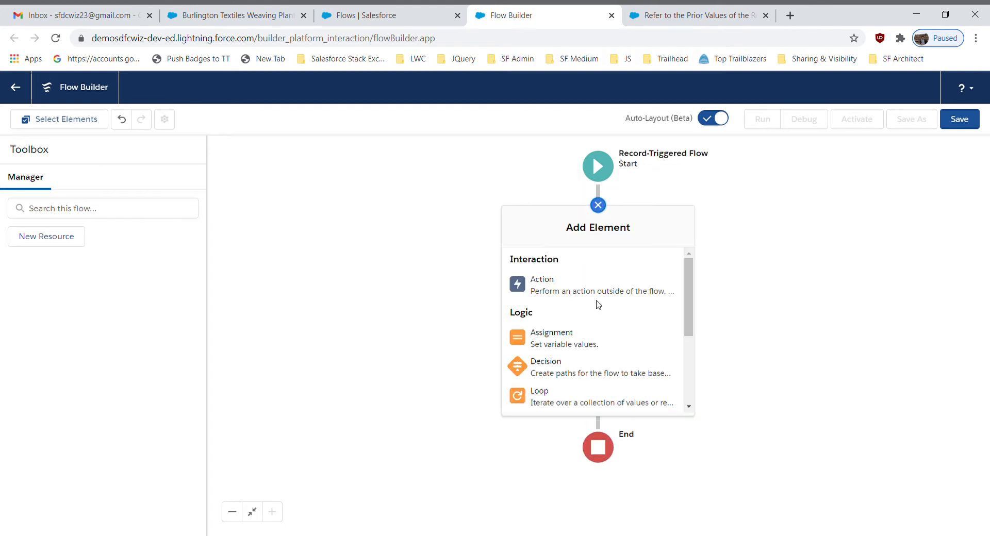
{"action": "left_click", "coordinate": [569, 369]}
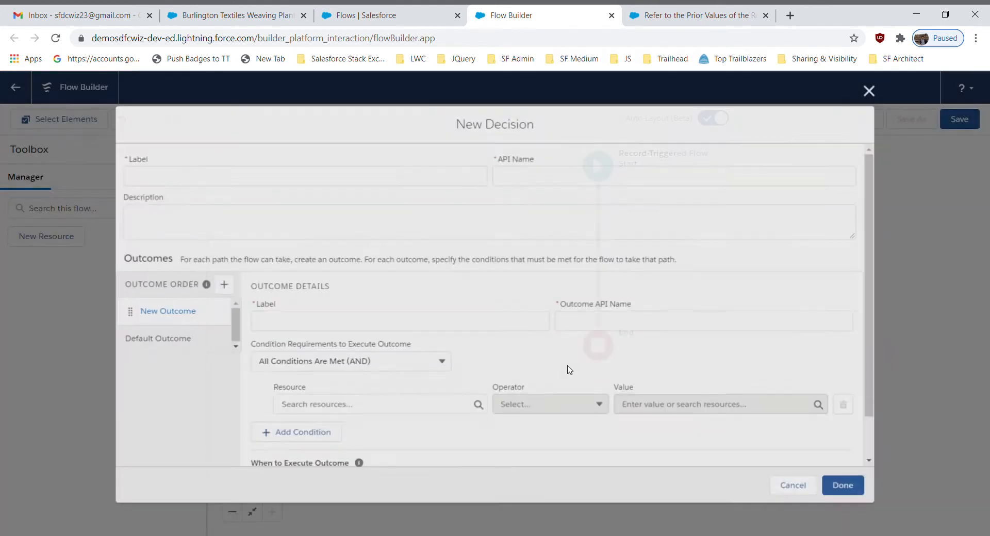
{"action": "type", "text": "C"}
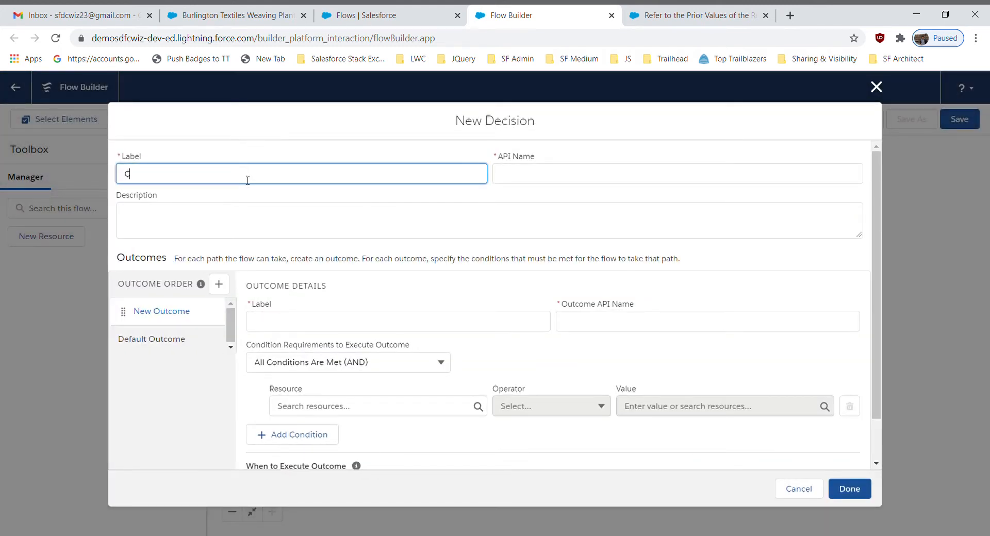
{"action": "type", "text": "heck if the Stage is changed"}
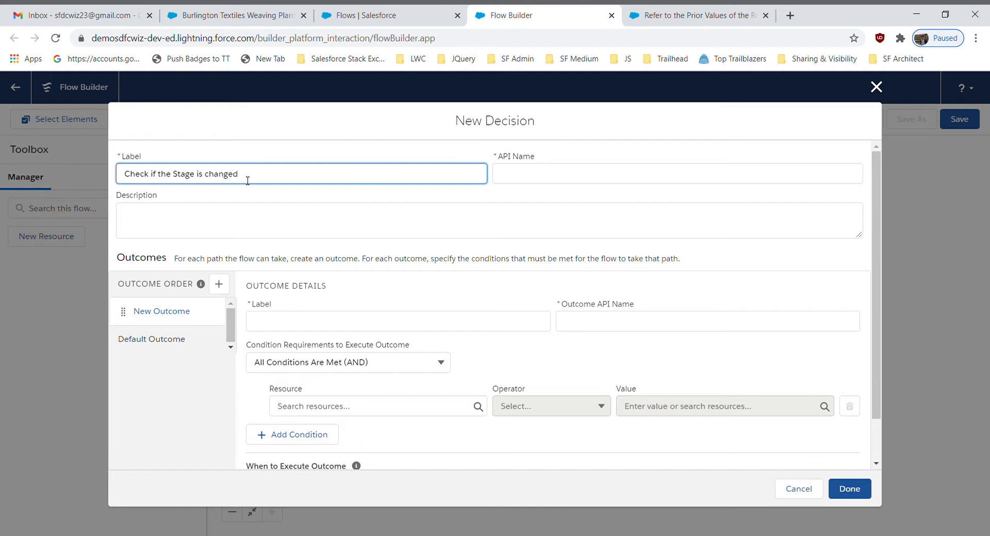
{"action": "left_click", "coordinate": [387, 306]}
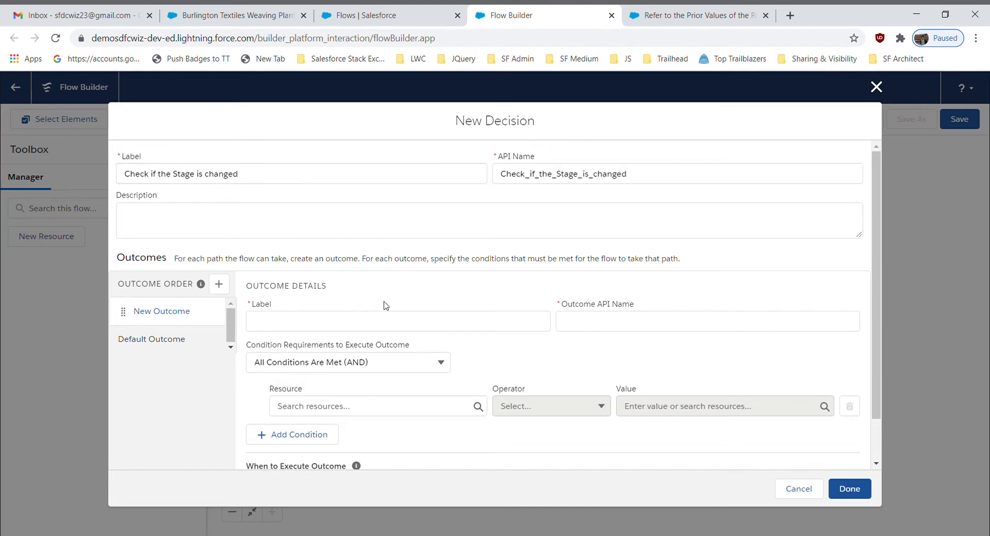
Label the decision's first outcome "Stage is Closed Won"
{"action": "left_click", "coordinate": [291, 327]}
{"action": "type", "text": "Stage "}
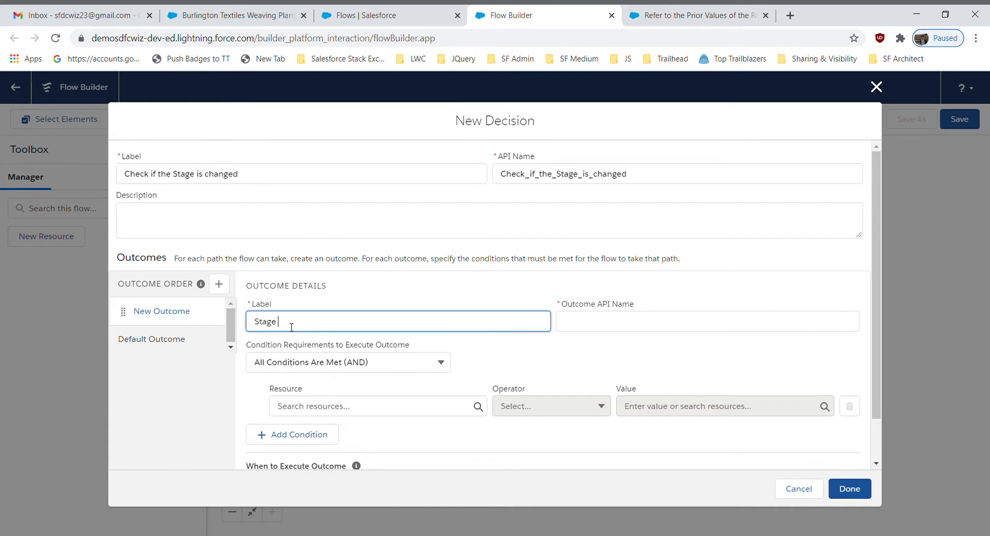
{"action": "type", "text": "is Closed Won"}
Begin the Stage is Closed Won outcome's first condition with the resource $Record > Stage and the operator Does Not Equal
{"action": "left_click", "coordinate": [327, 411]}
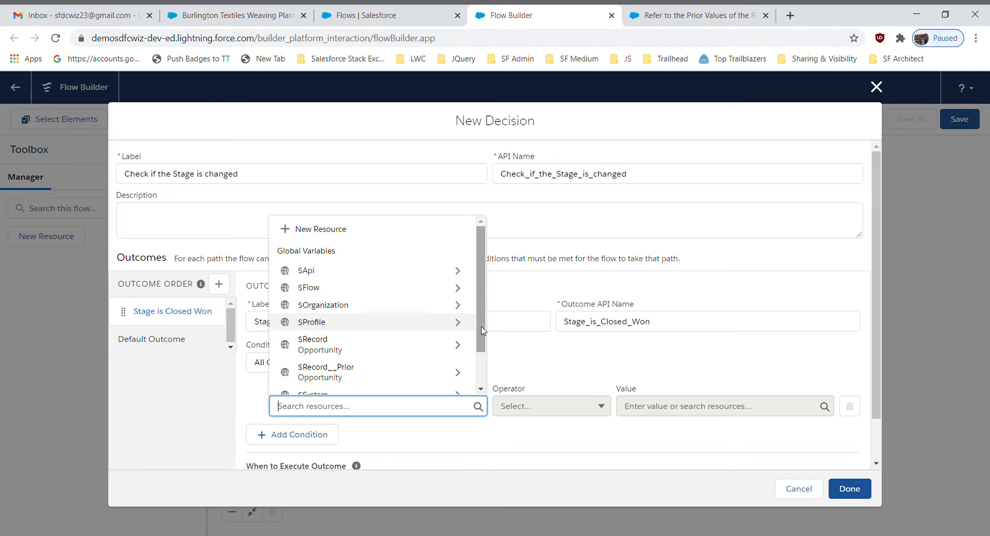
{"action": "left_click_drag", "start_coordinate": [482, 330], "coordinate": [482, 344]}
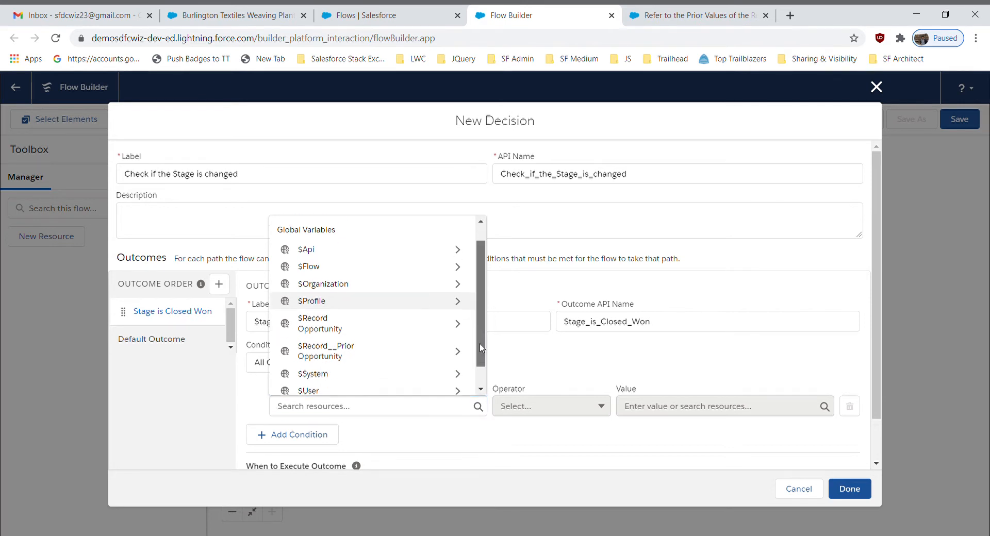
{"action": "left_click", "coordinate": [432, 328]}
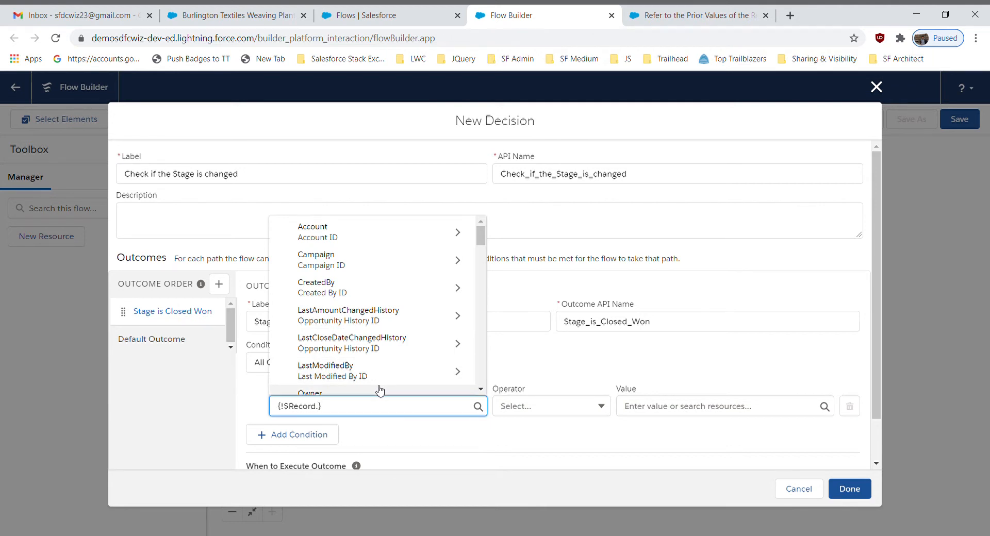
{"action": "type", "text": "sta"}
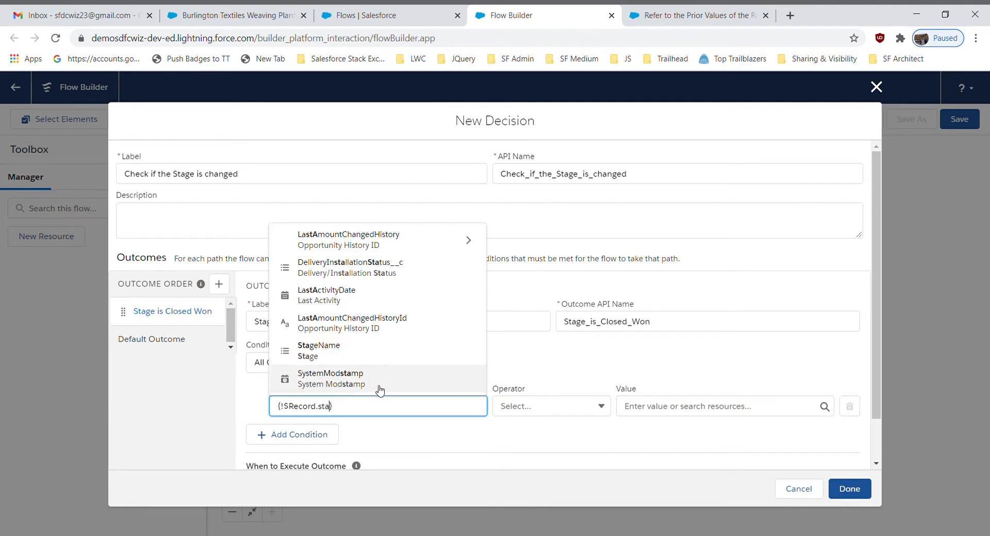
{"action": "left_click", "coordinate": [320, 348]}
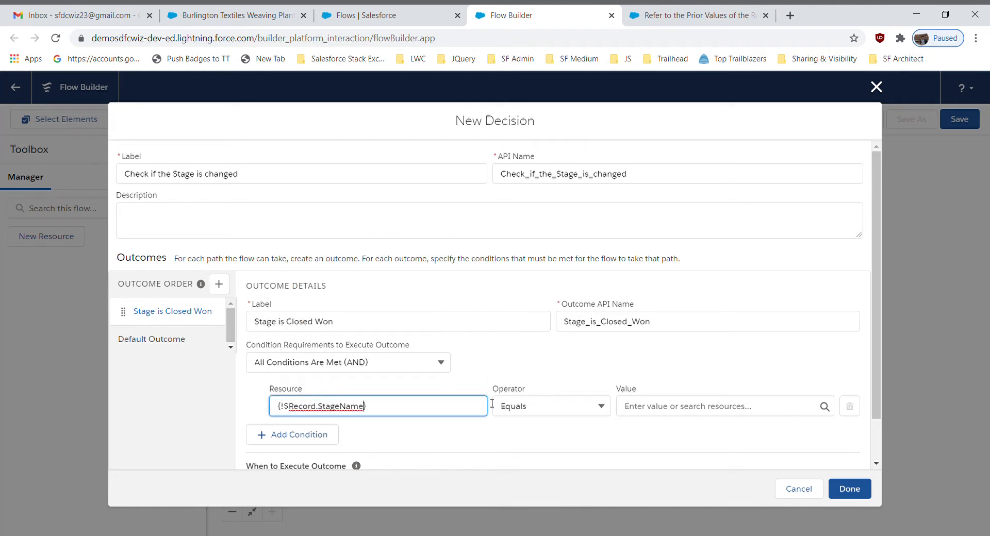
{"action": "left_click", "coordinate": [533, 411]}
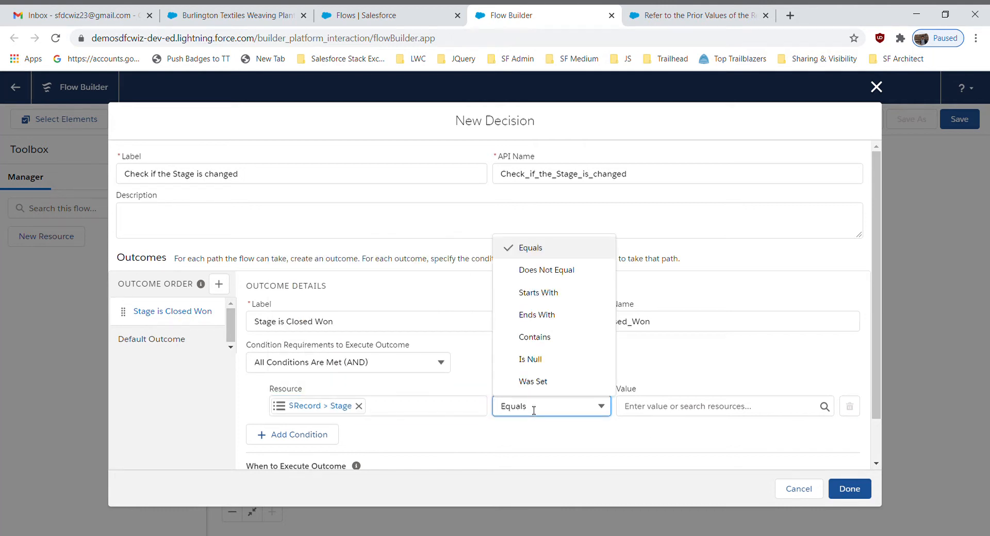
{"action": "left_click", "coordinate": [559, 272]}
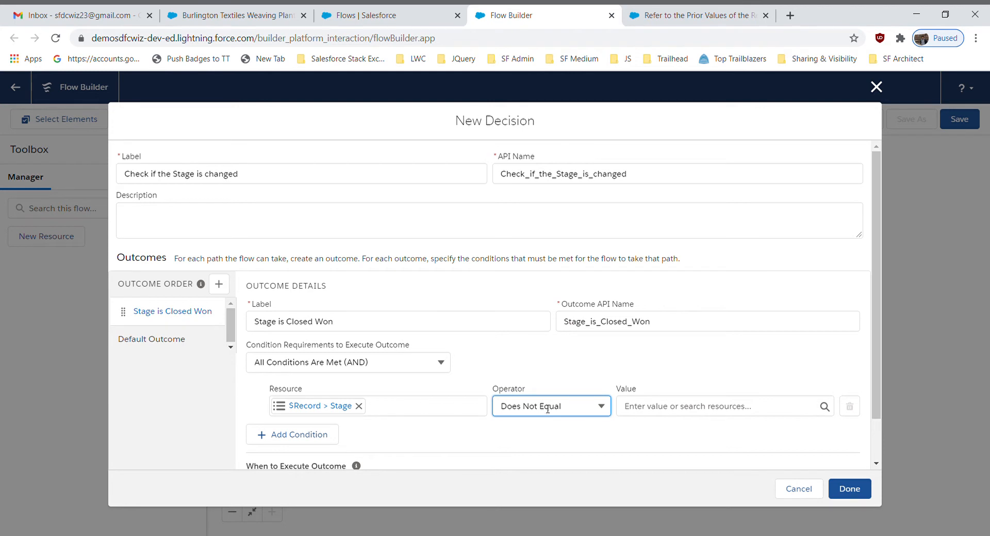
Set the first condition's comparison value to the record's prior stage, $Record__Prior > Stage
{"action": "left_click", "coordinate": [664, 409]}
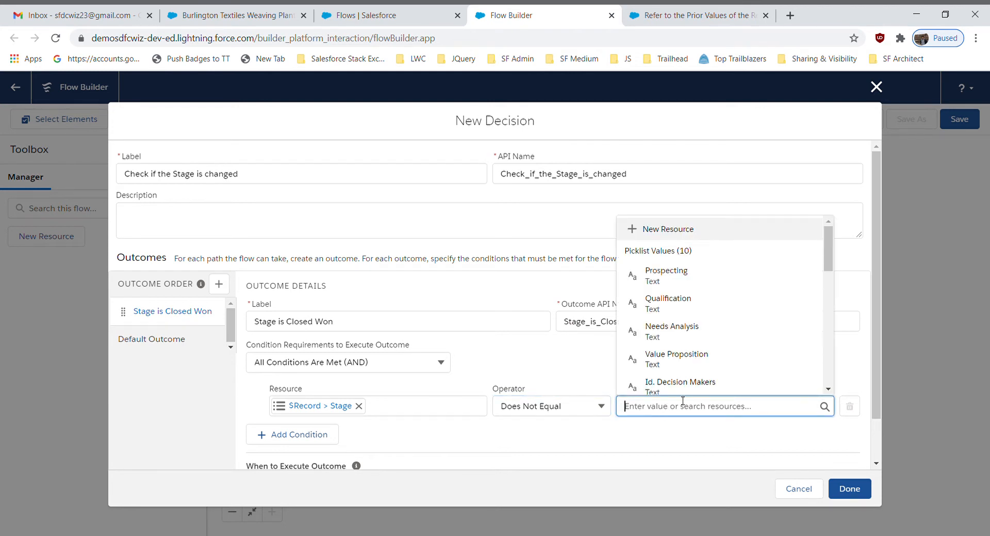
{"action": "type", "text": "re"}
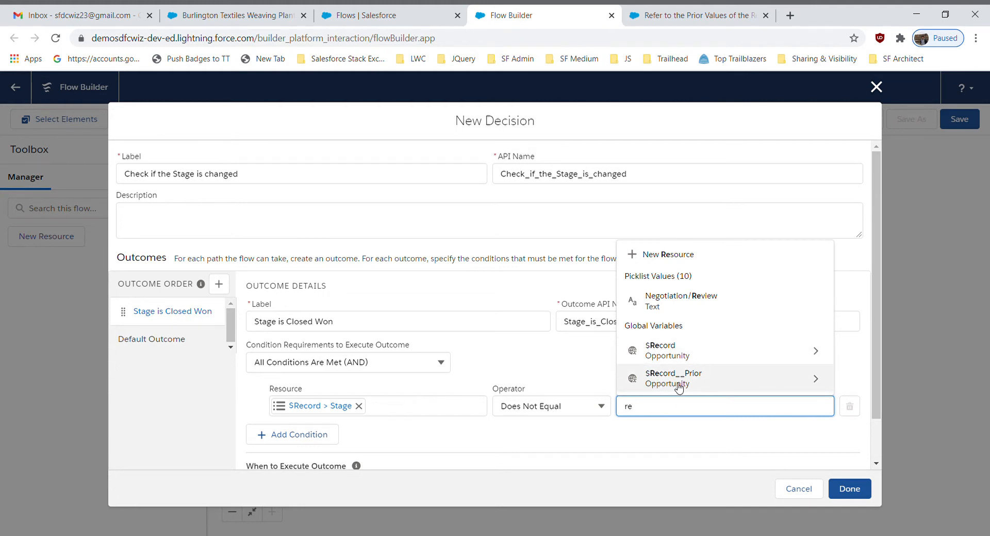
{"action": "left_click", "coordinate": [679, 381]}
{"action": "type", "text": "stag"}
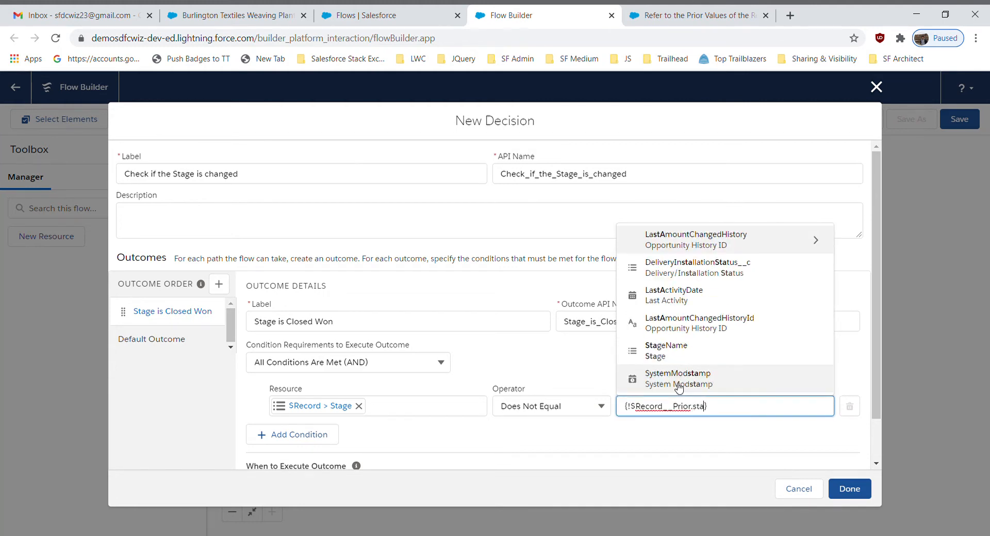
{"action": "left_click", "coordinate": [679, 387]}
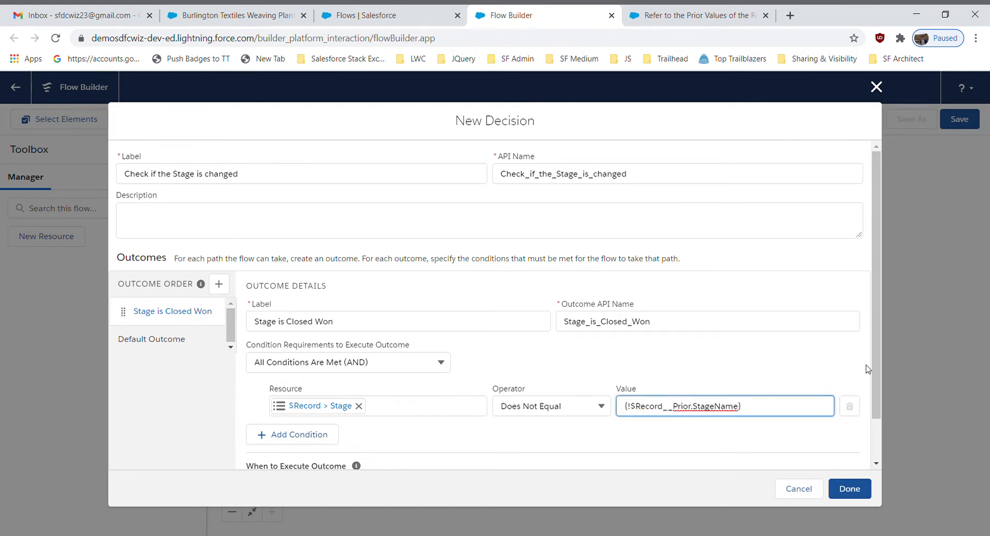
Add a second condition to the outcome with $Record > Stage as its resource
{"action": "left_click_drag", "start_coordinate": [877, 394], "coordinate": [877, 432]}
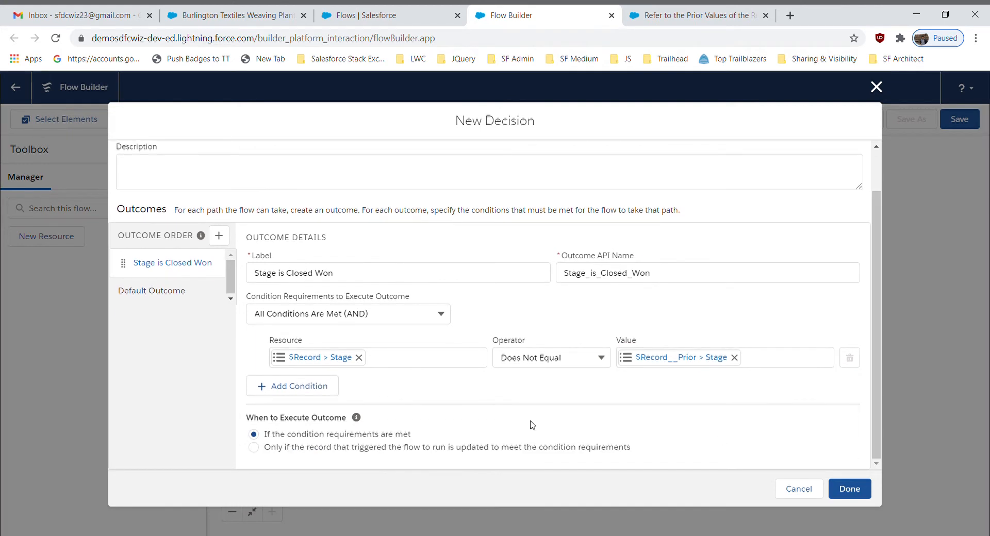
{"action": "left_click", "coordinate": [295, 386]}
{"action": "left_click", "coordinate": [325, 401]}
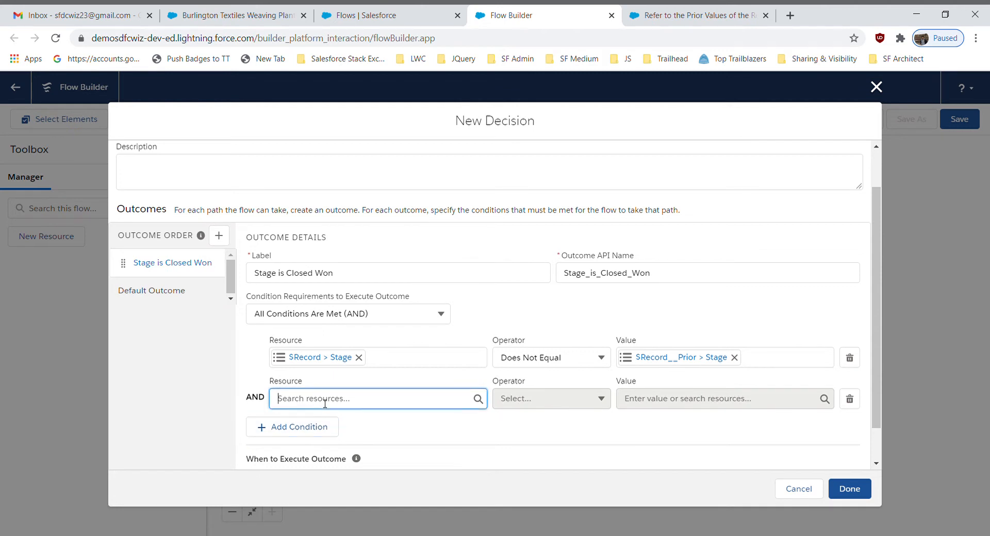
{"action": "type", "text": "rec"}
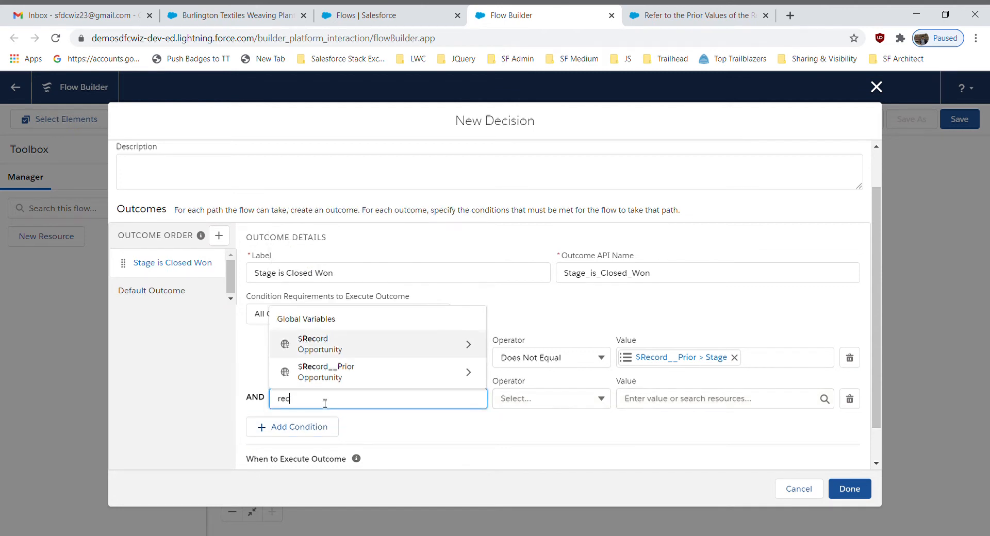
{"action": "left_click", "coordinate": [372, 354]}
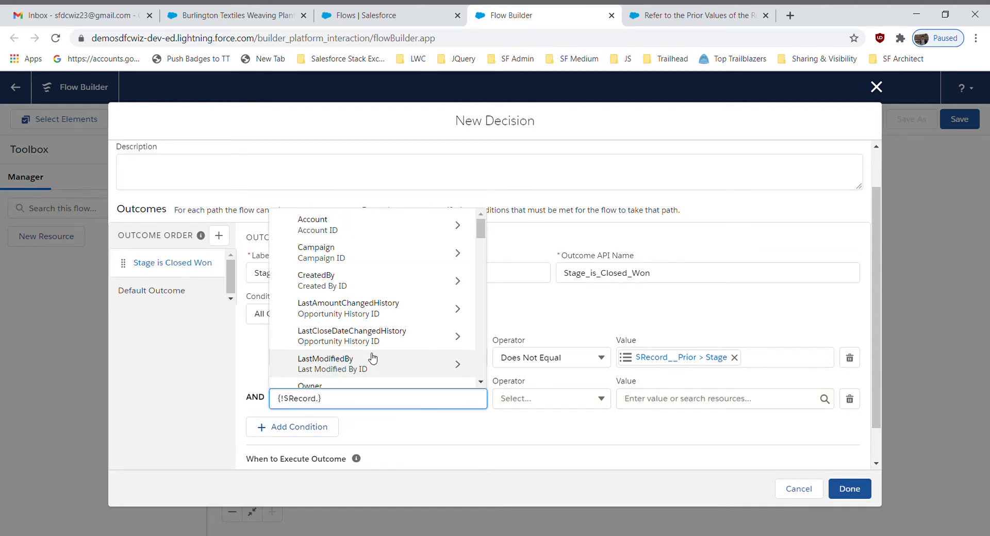
{"action": "type", "text": "stage"}
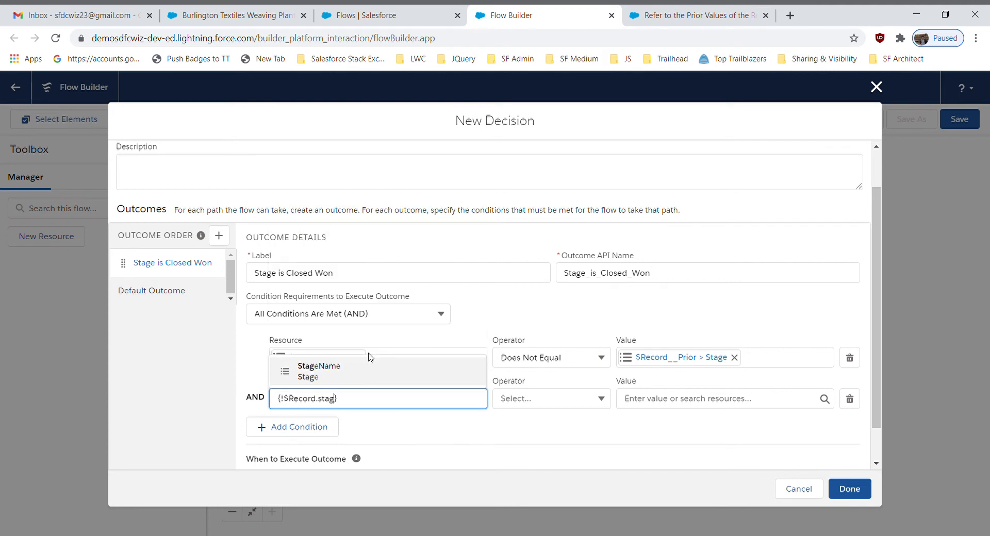
{"action": "left_click", "coordinate": [336, 375]}
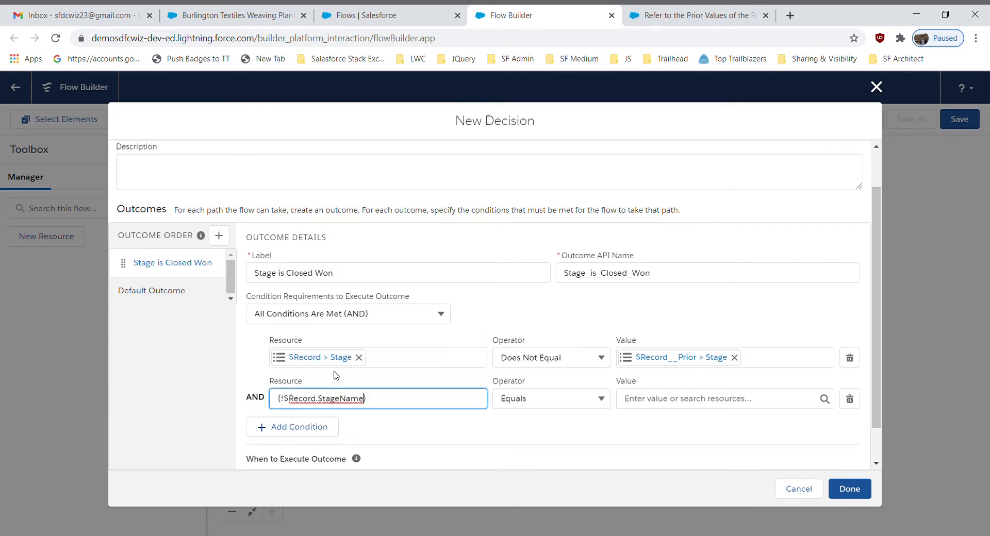
Set the second condition's value to Closed Won and finish the decision
{"action": "left_click", "coordinate": [546, 438]}
{"action": "left_click", "coordinate": [665, 399]}
{"action": "type", "text": "Cl"}
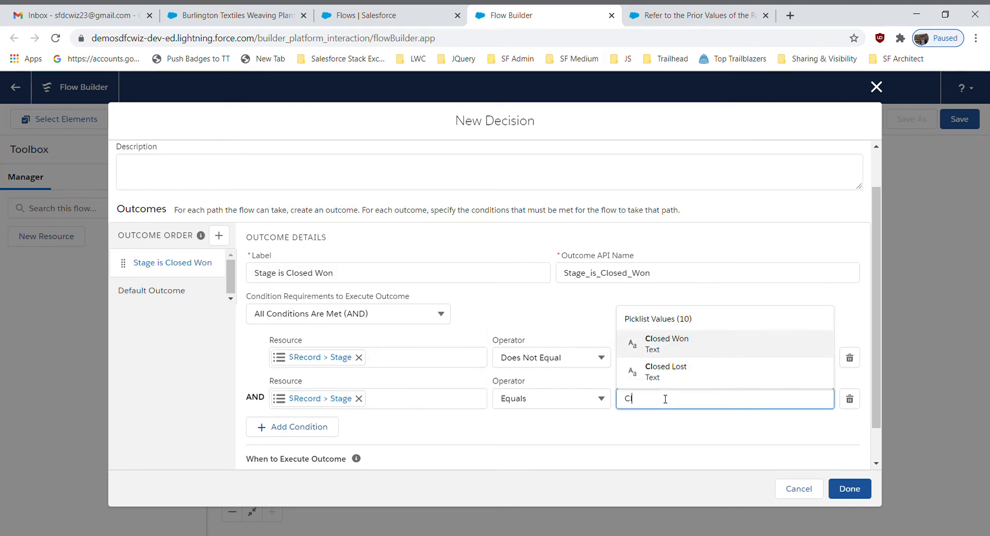
{"action": "left_click", "coordinate": [663, 343]}
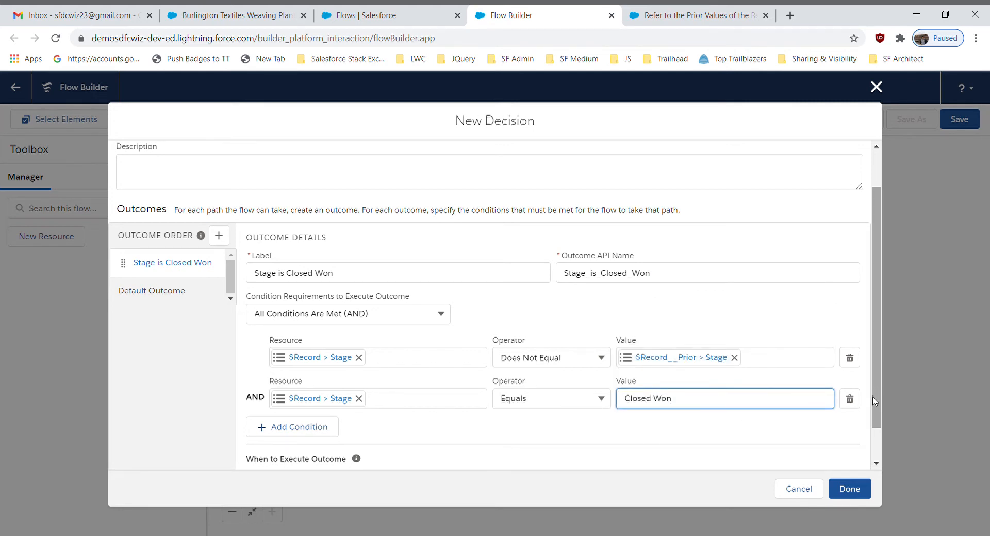
{"action": "left_click_drag", "start_coordinate": [873, 398], "coordinate": [877, 421]}
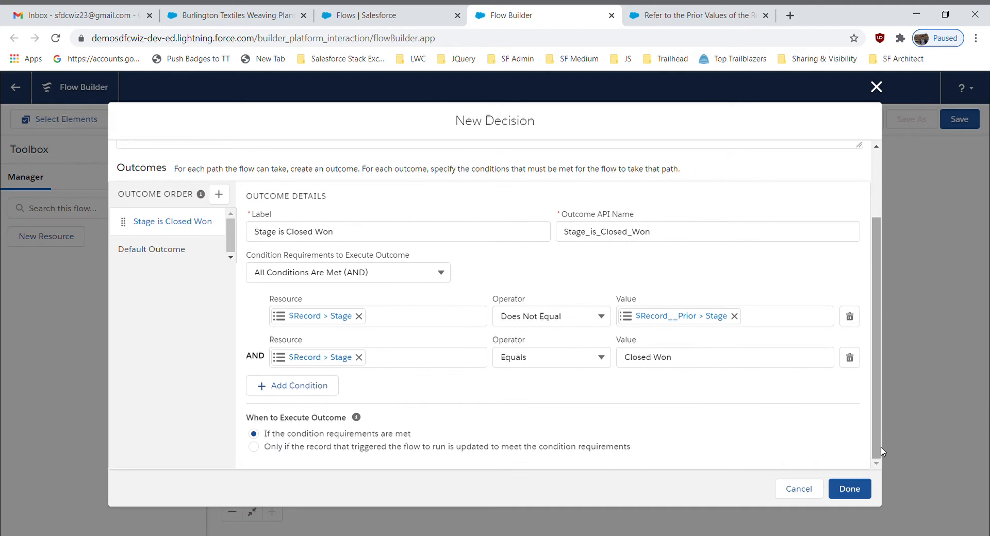
{"action": "left_click", "coordinate": [848, 491]}
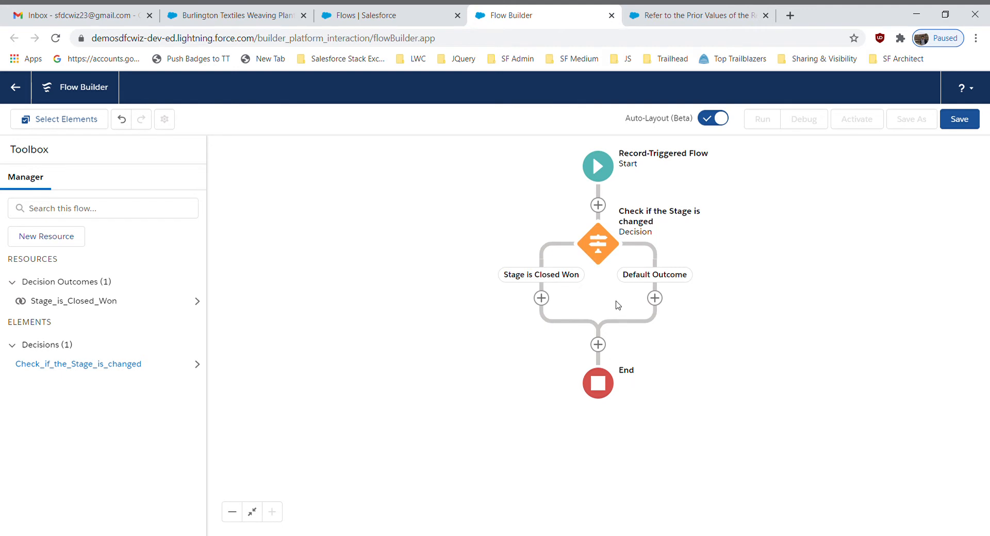
Add a Get Records element on the Stage is Closed Won path and label it "Get user Records"
{"action": "left_click", "coordinate": [541, 298]}
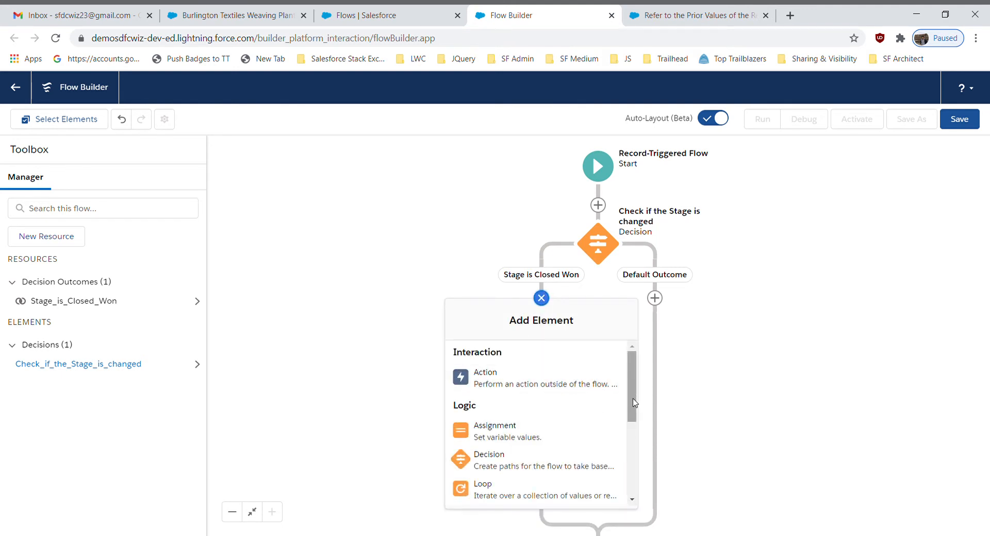
{"action": "scroll", "coordinate": [634, 403], "scroll_direction": "down", "scroll_amount": 3}
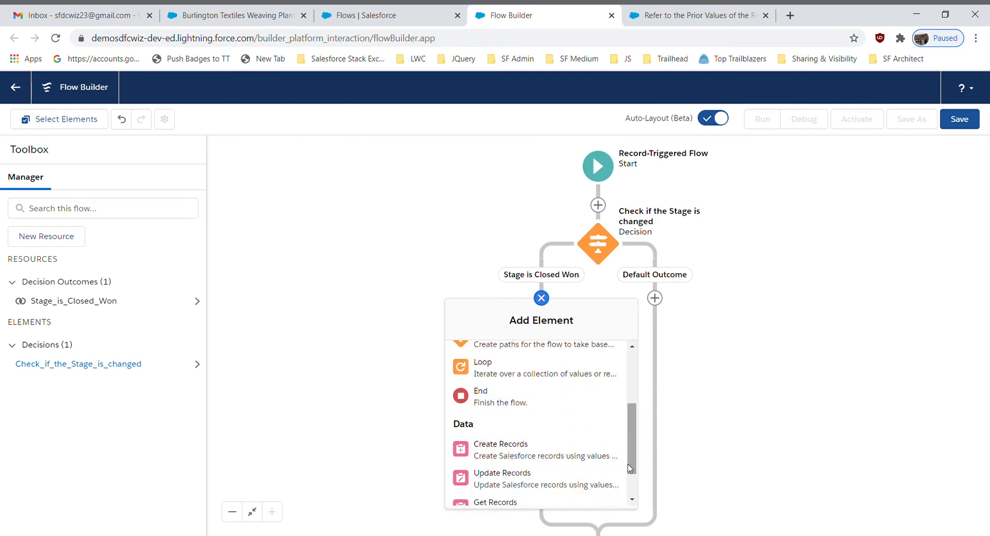
{"action": "scroll", "coordinate": [593, 467], "scroll_direction": "down", "scroll_amount": 1}
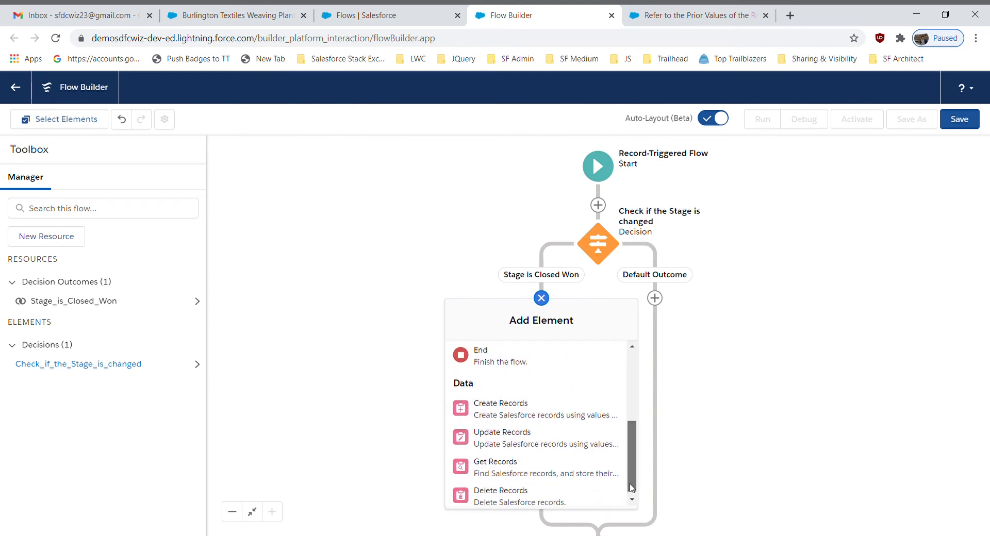
{"action": "left_click", "coordinate": [530, 466]}
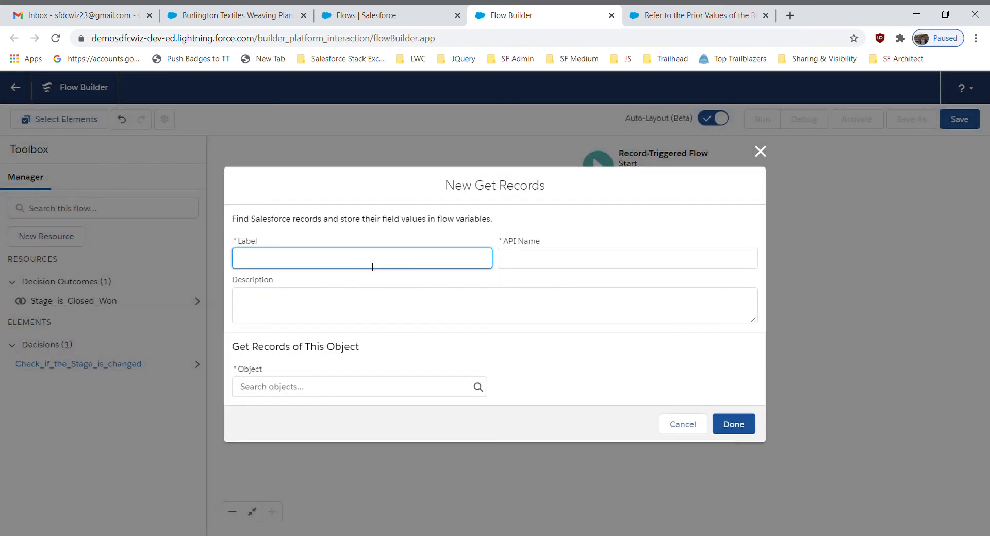
{"action": "type", "text": "Get user Records"}
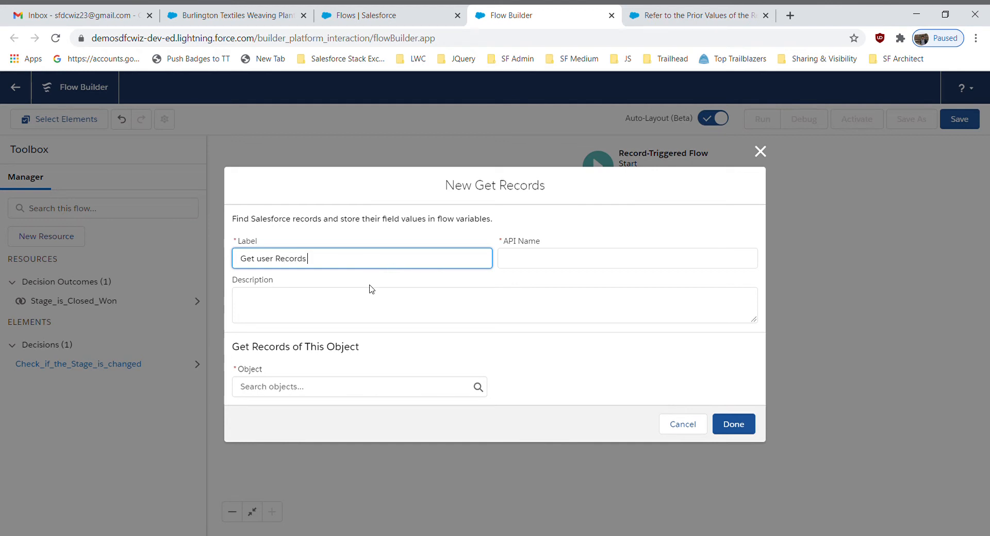
{"action": "left_click", "coordinate": [366, 281]}
Choose User as the object whose records the element retrieves
{"action": "left_click", "coordinate": [320, 391]}
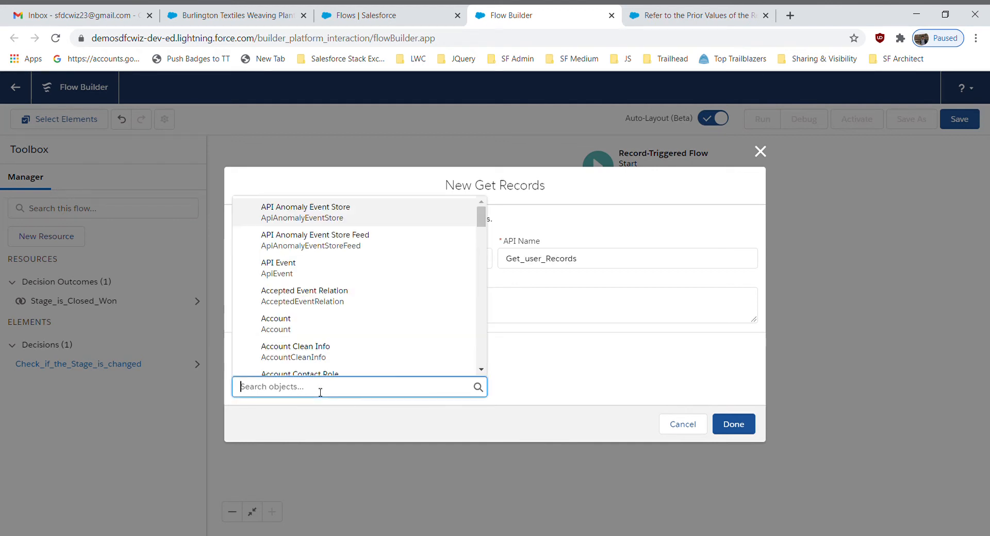
{"action": "type", "text": "use"}
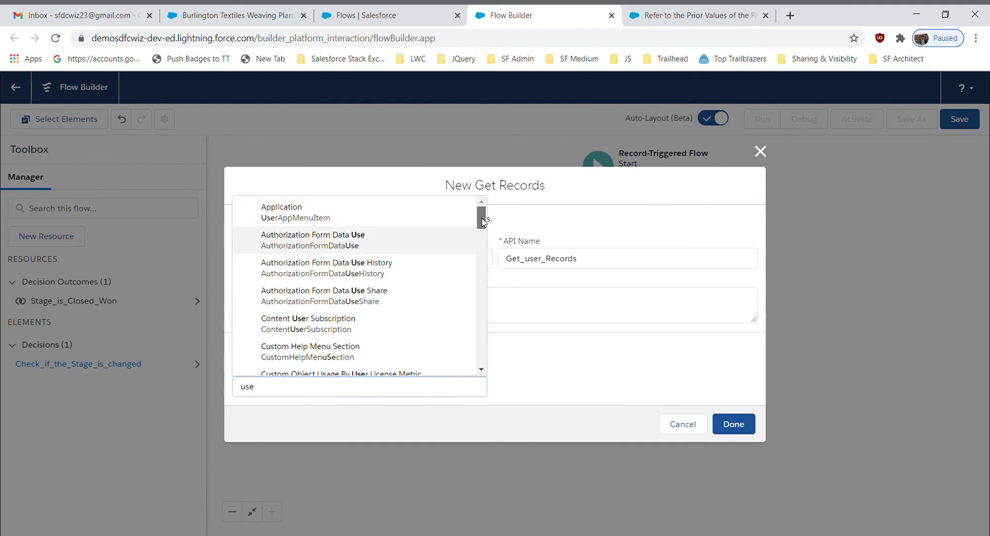
{"action": "left_click_drag", "start_coordinate": [480, 219], "coordinate": [479, 271]}
{"action": "scroll", "coordinate": [478, 271], "scroll_direction": "down", "scroll_amount": 2}
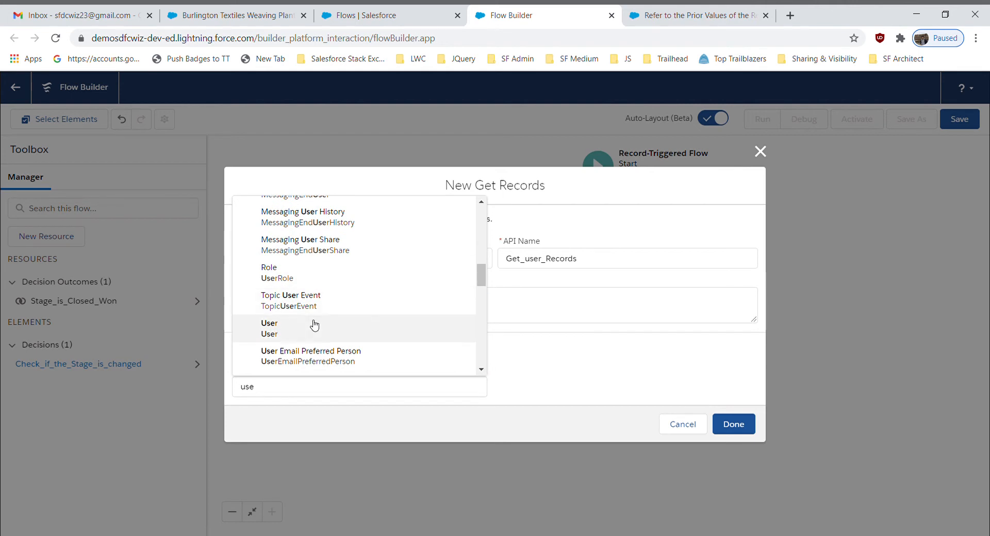
{"action": "left_click", "coordinate": [314, 324]}
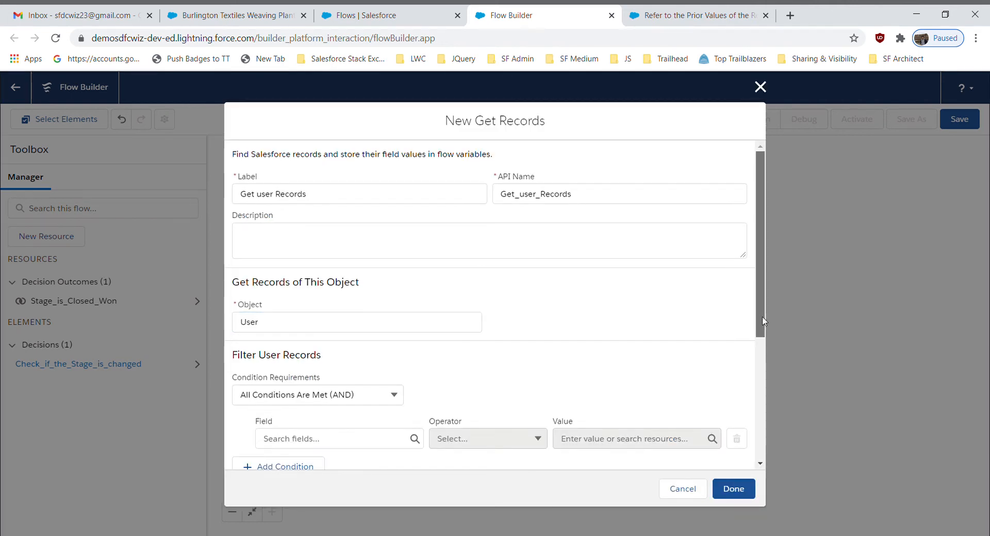
Choose the user's Id as the field of the first filter condition for the User records
{"action": "left_click_drag", "start_coordinate": [760, 319], "coordinate": [753, 391]}
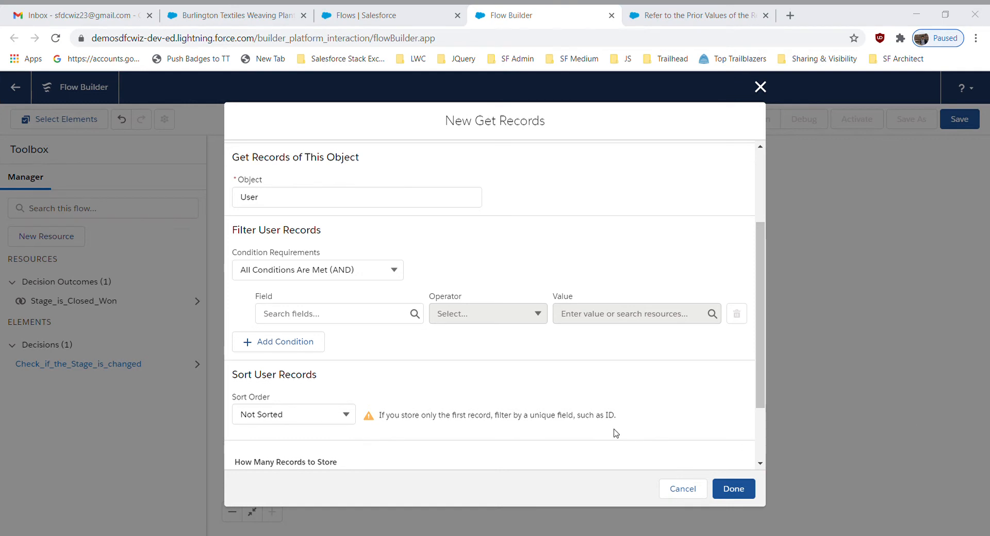
{"action": "left_click", "coordinate": [336, 314]}
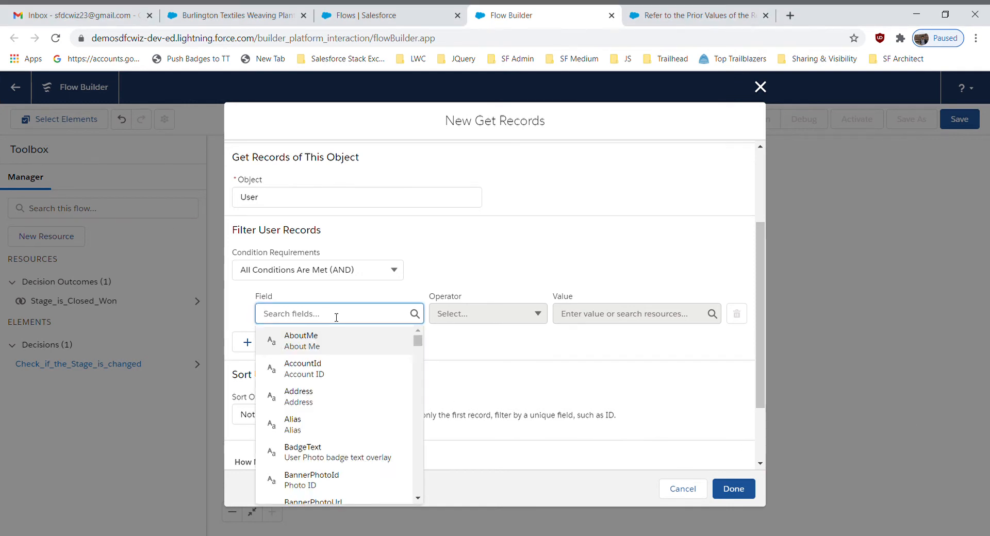
{"action": "type", "text": "Id"}
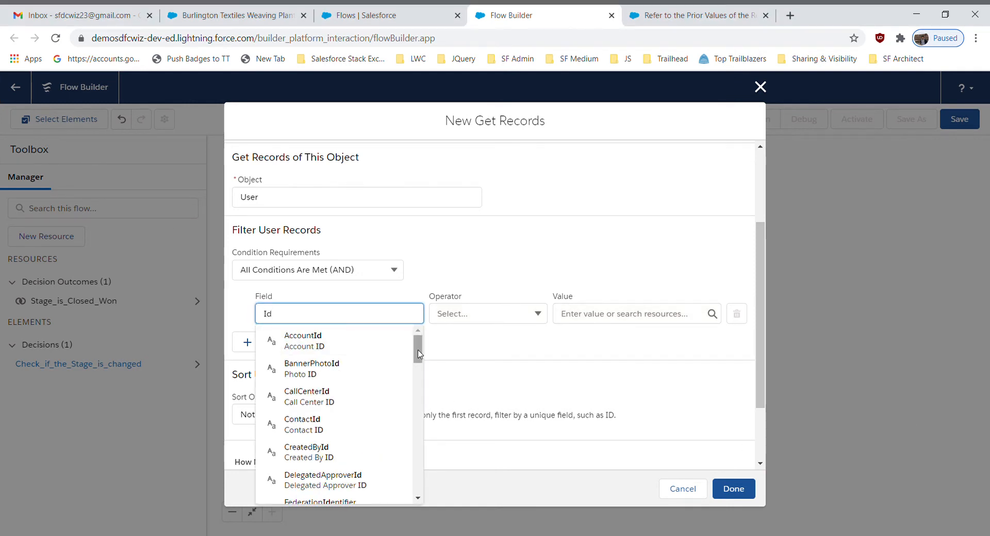
{"action": "left_click_drag", "start_coordinate": [420, 355], "coordinate": [420, 379]}
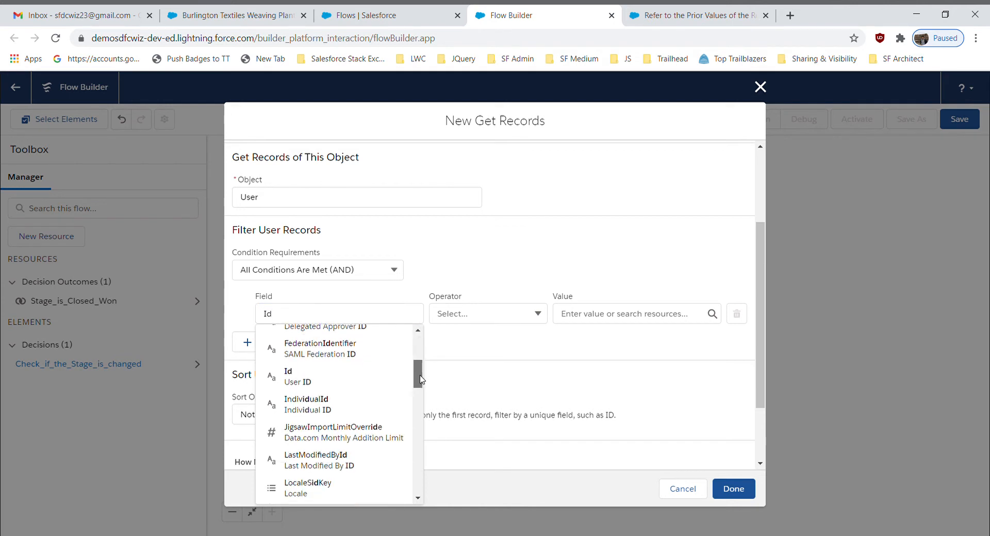
{"action": "left_click", "coordinate": [347, 378]}
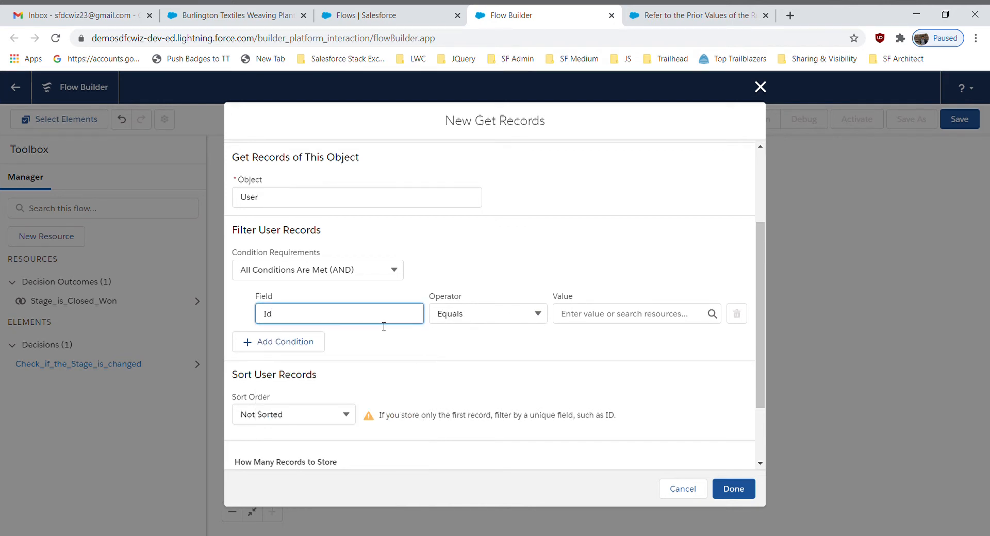
Set the Id condition's value to $Record > Owner ID and finish the Get Records element
{"action": "left_click", "coordinate": [603, 316]}
{"action": "type", "text": "rec"}
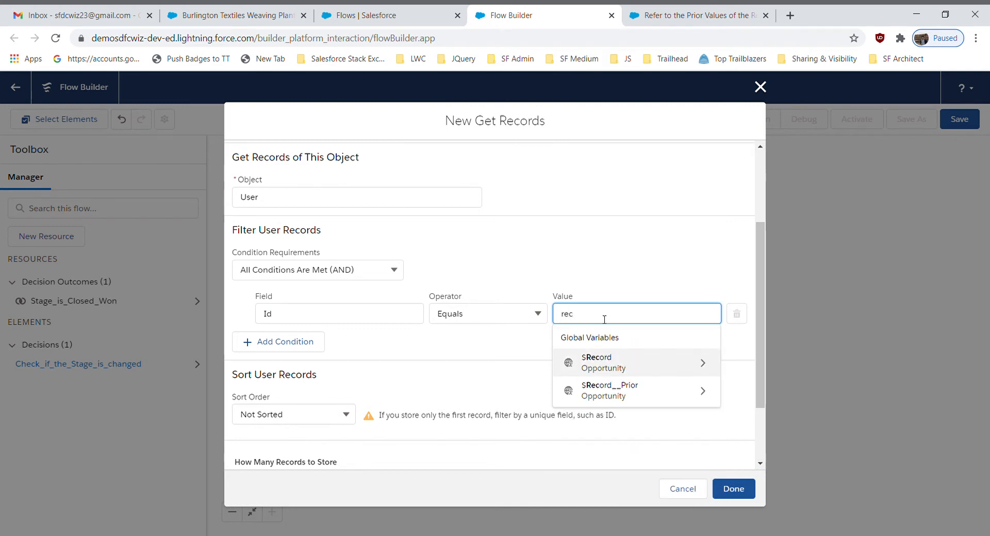
{"action": "left_click", "coordinate": [625, 370]}
{"action": "type", "text": "own"}
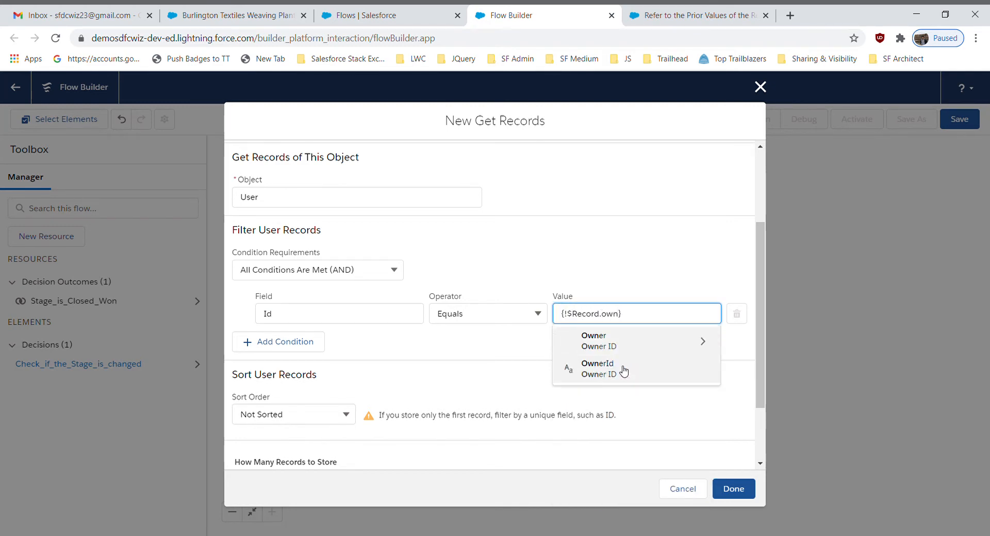
{"action": "left_click", "coordinate": [626, 370]}
{"action": "left_click", "coordinate": [531, 365]}
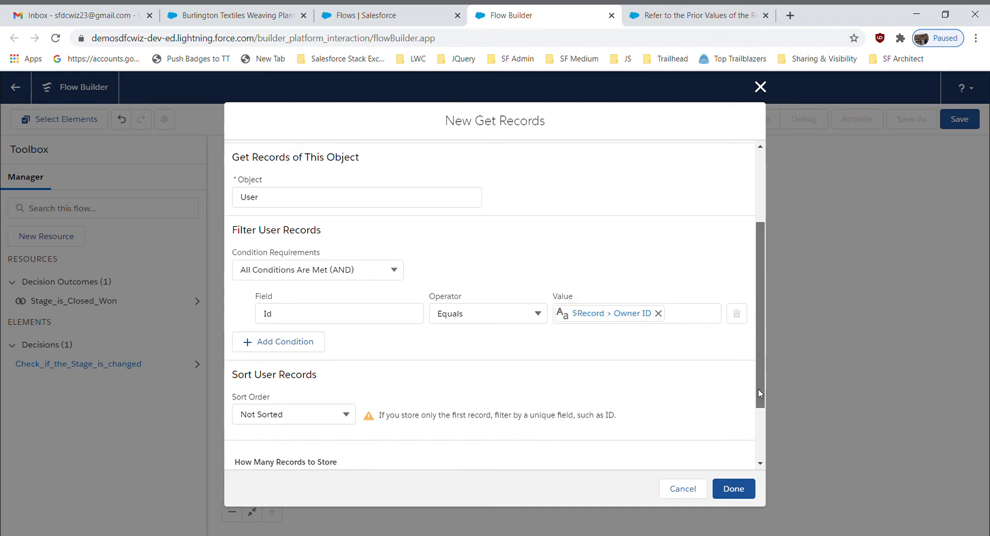
{"action": "scroll", "coordinate": [759, 389], "scroll_direction": "down", "scroll_amount": 2}
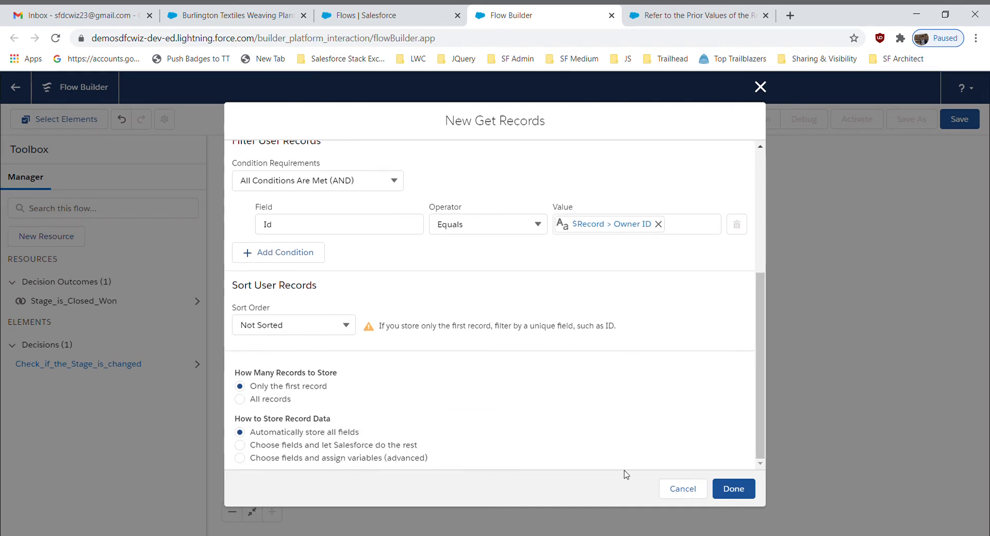
{"action": "left_click", "coordinate": [740, 496]}
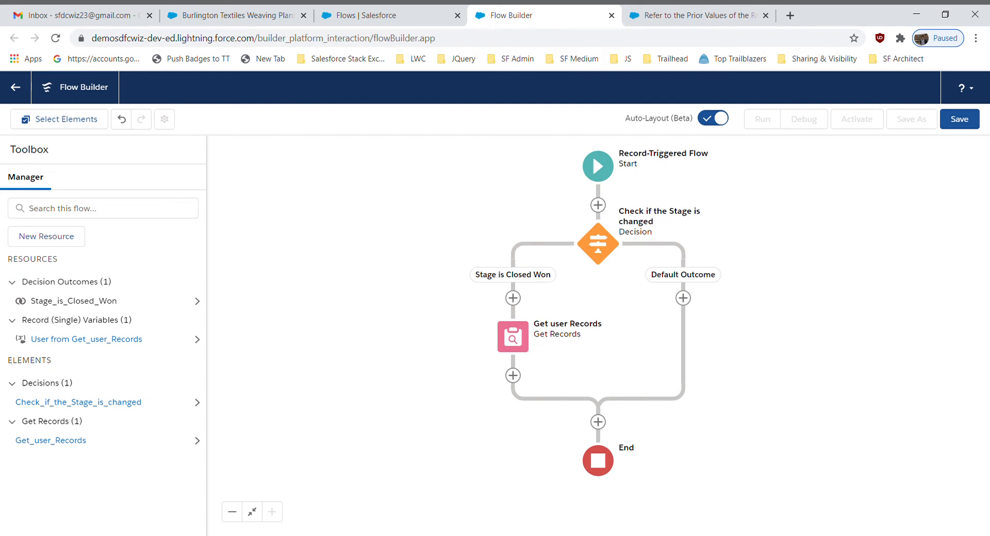
Add a Create Records element after Get user Records and label it "Create Task for Opportunity"
{"action": "left_click", "coordinate": [513, 376]}
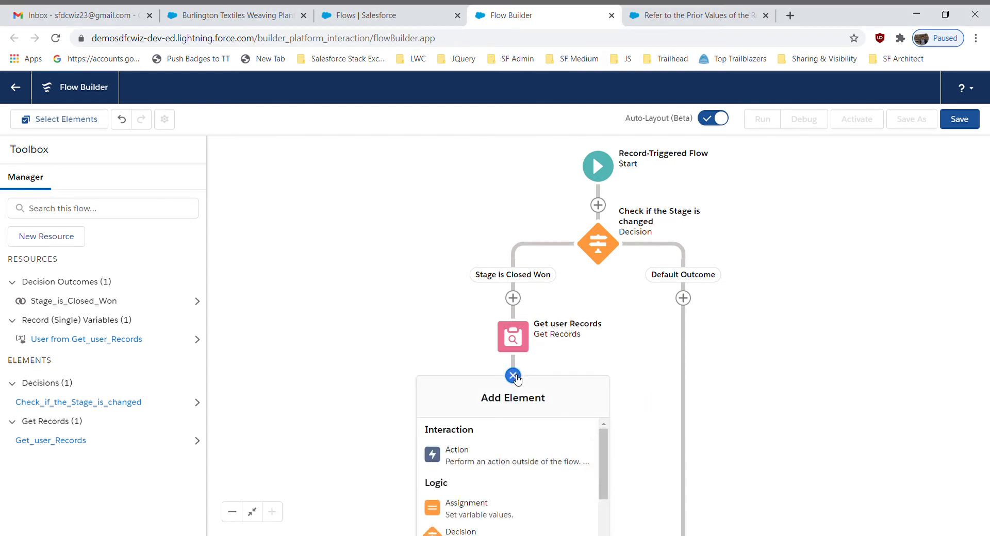
{"action": "left_click_drag", "start_coordinate": [601, 463], "coordinate": [601, 522]}
{"action": "left_click", "coordinate": [529, 506]}
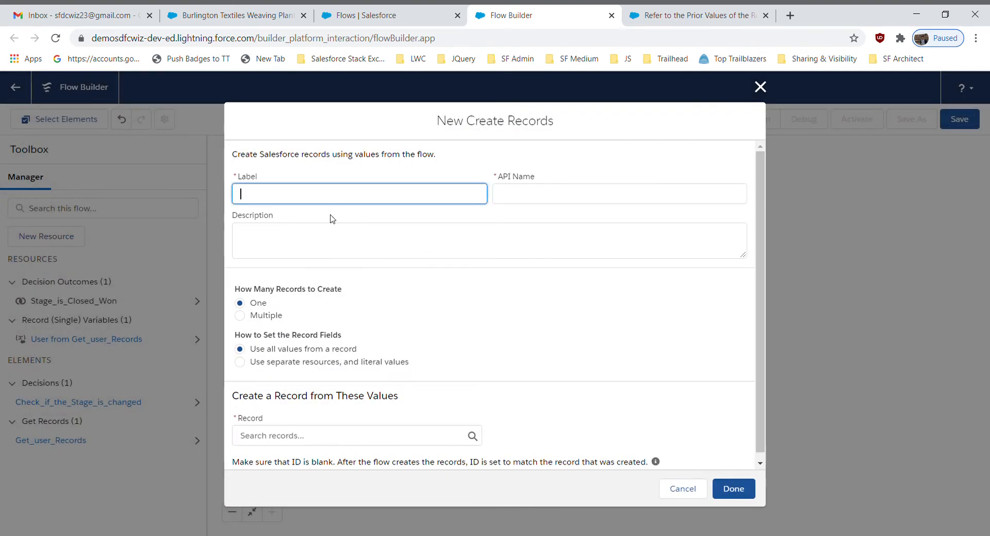
{"action": "type", "text": "Create Task for Opportunity"}
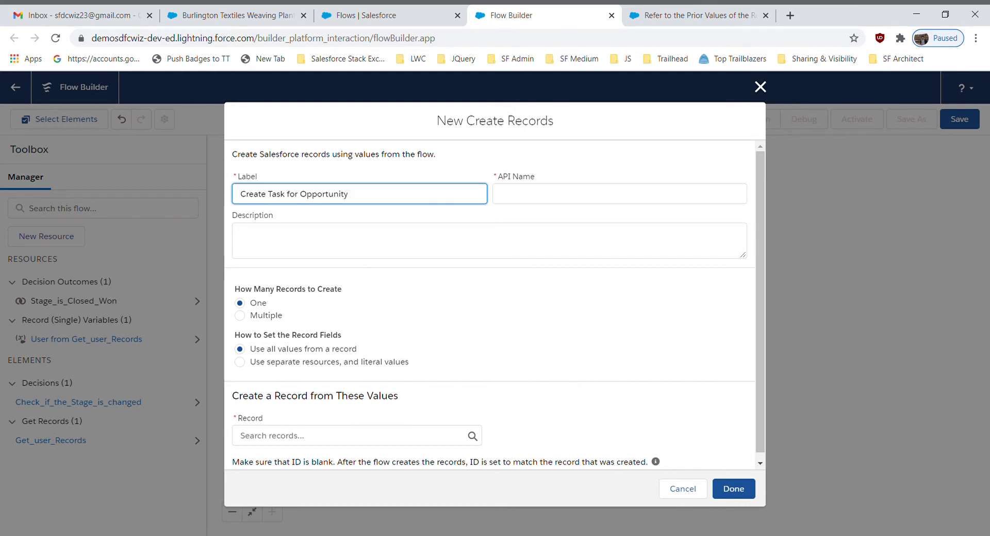
{"action": "key", "text": "alt+Tab"}
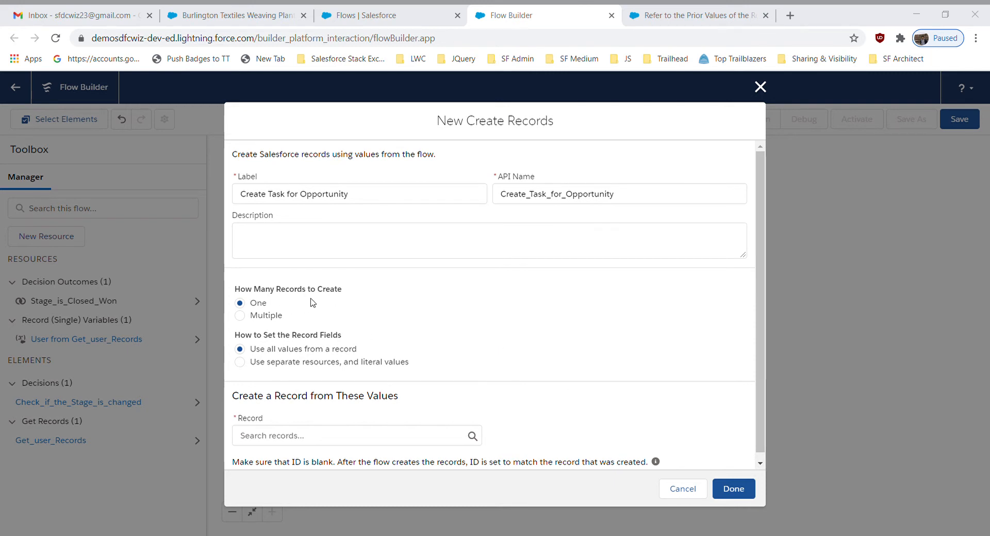
Set the record fields to use separate resources and literal values, and choose Task as the object to create
{"action": "left_click", "coordinate": [281, 364]}
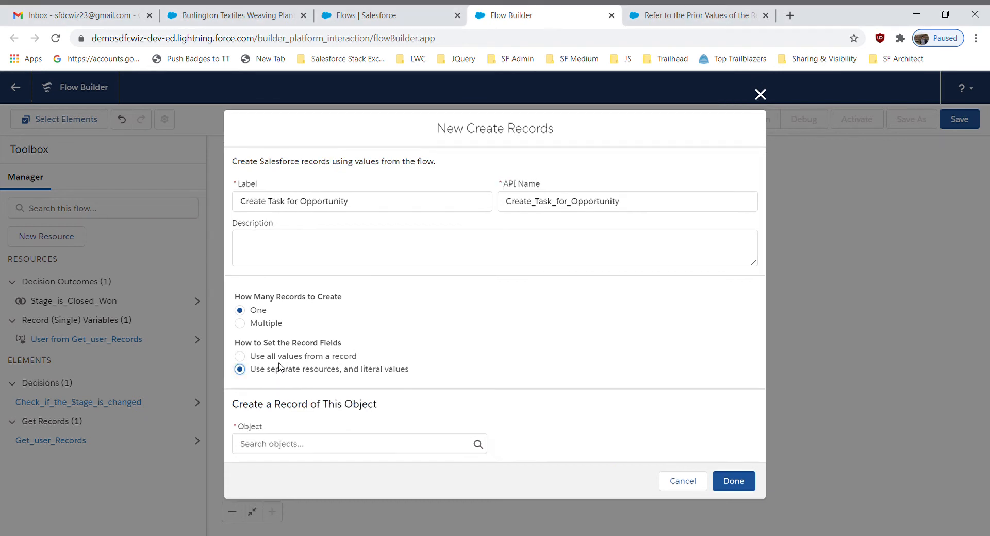
{"action": "left_click", "coordinate": [332, 445]}
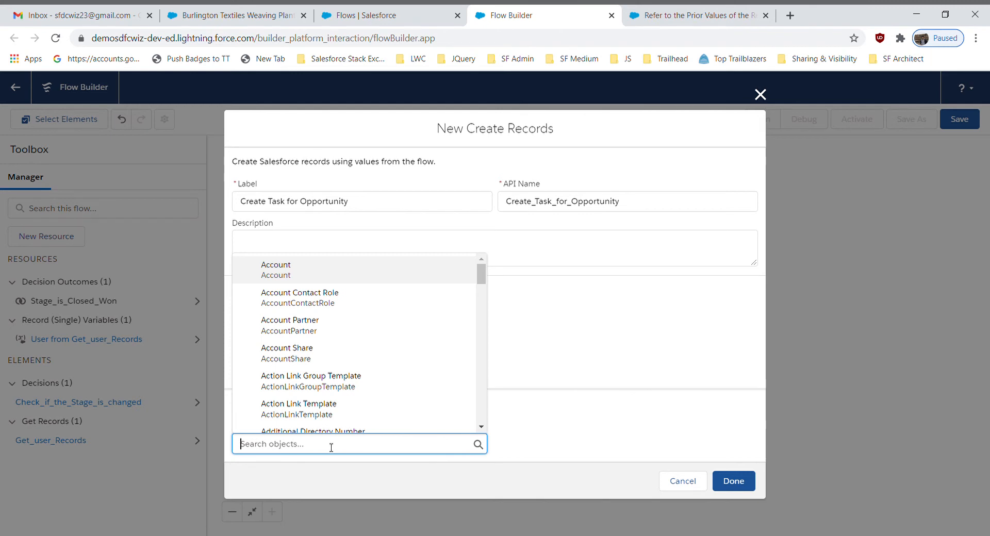
{"action": "type", "text": "task"}
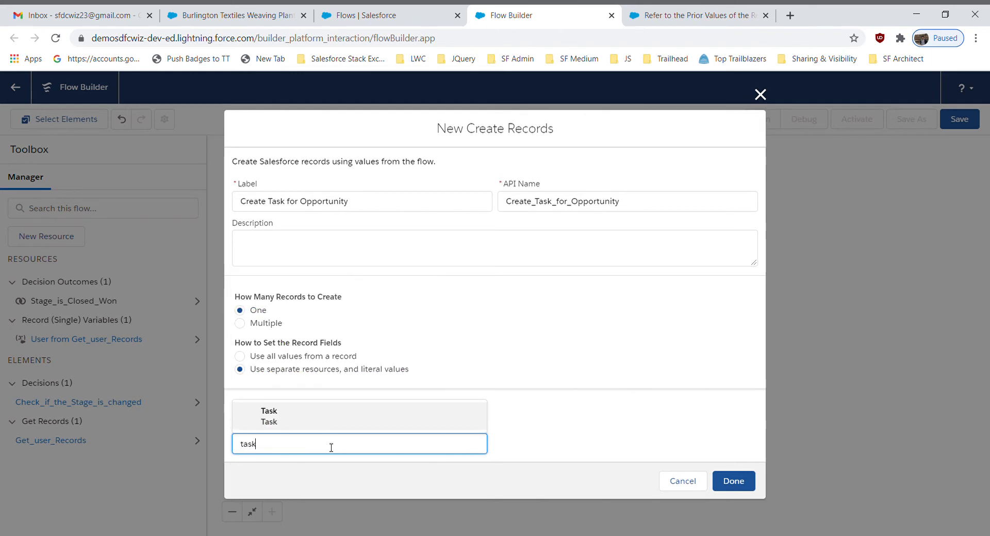
{"action": "left_click", "coordinate": [294, 415]}
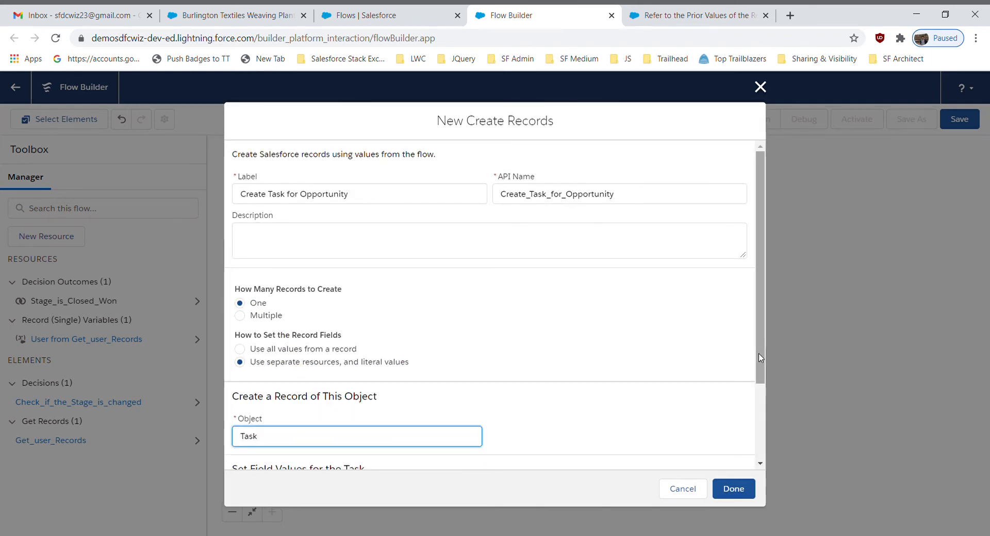
Set the task's WhatId field to the triggering opportunity's ID, $Record > Opportunity ID
{"action": "left_click_drag", "start_coordinate": [763, 358], "coordinate": [764, 438]}
{"action": "left_click", "coordinate": [385, 406]}
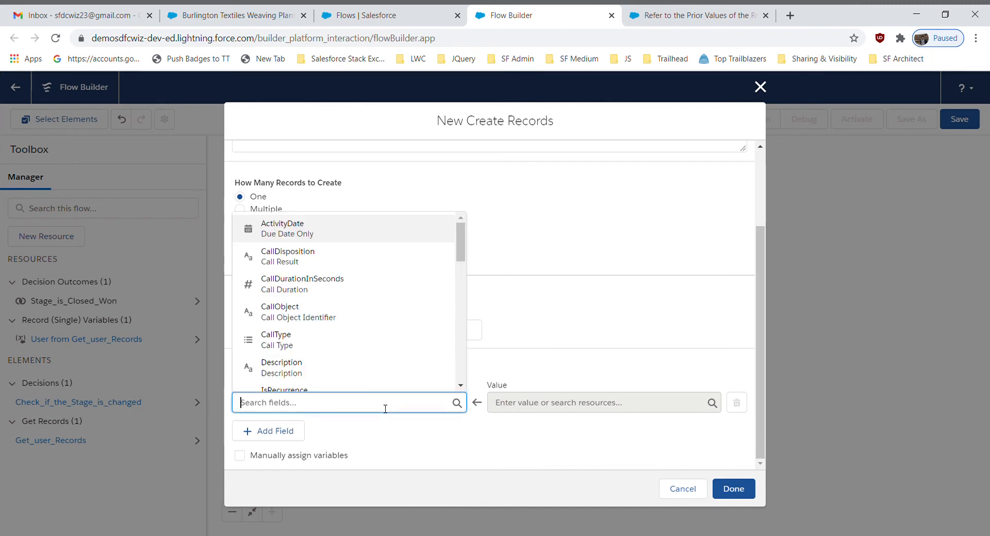
{"action": "type", "text": "what"}
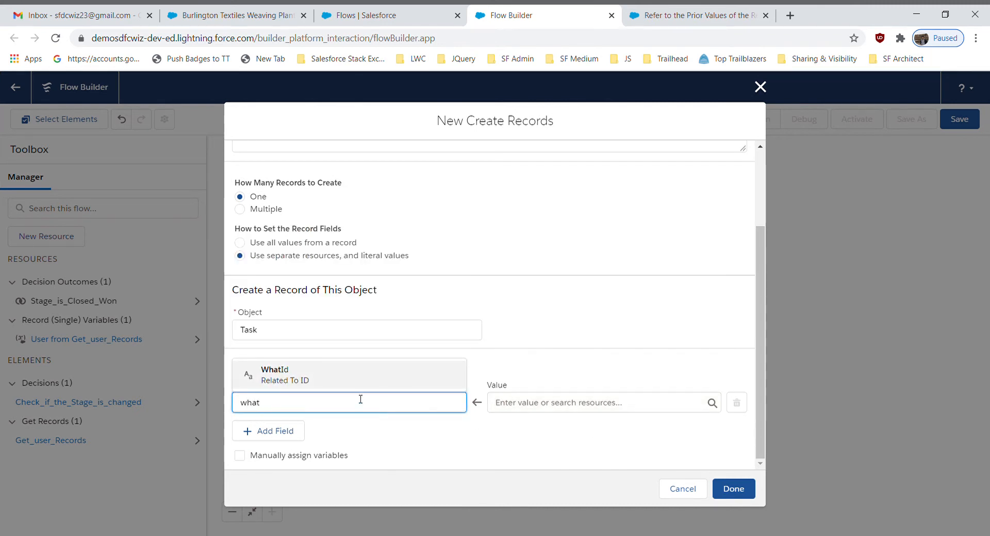
{"action": "left_click", "coordinate": [330, 381]}
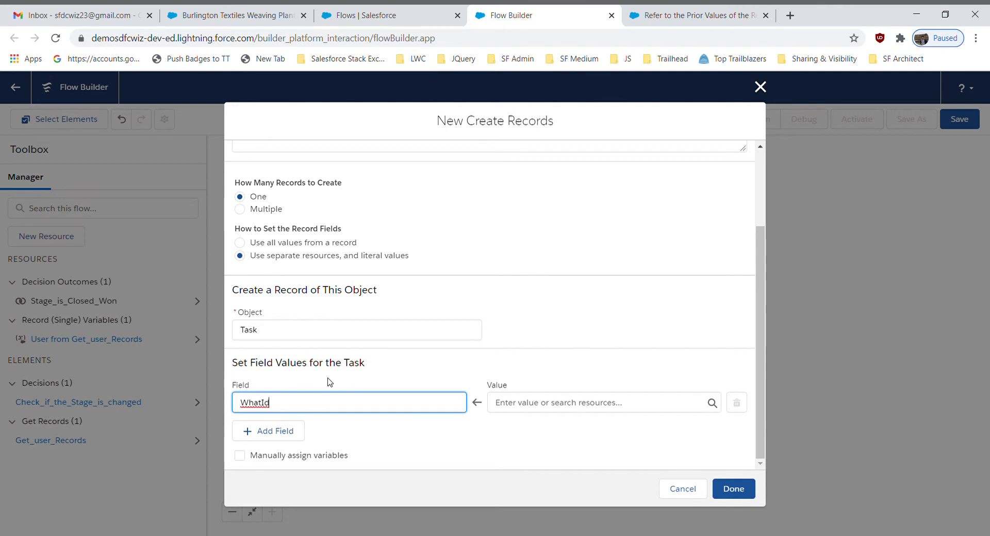
{"action": "left_click", "coordinate": [529, 409]}
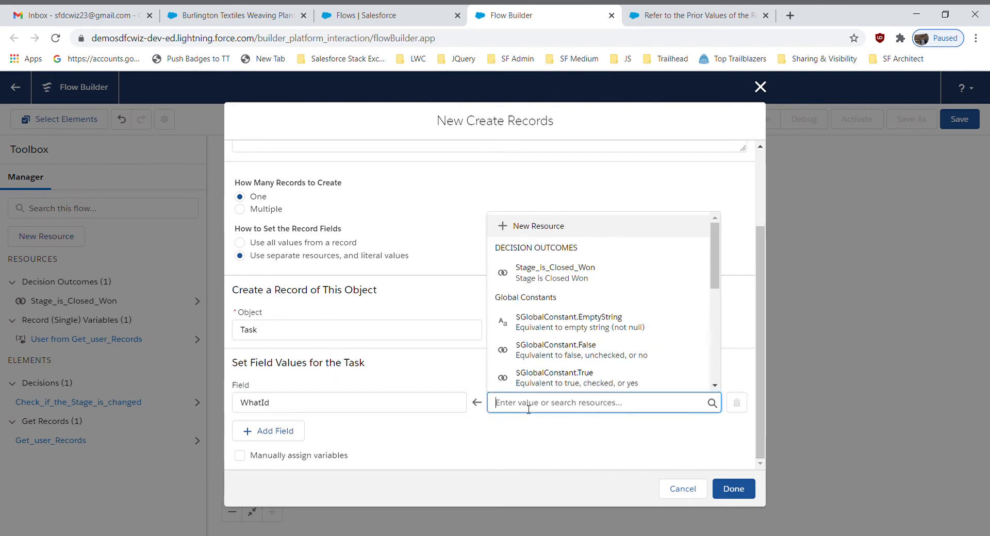
{"action": "type", "text": "rec"}
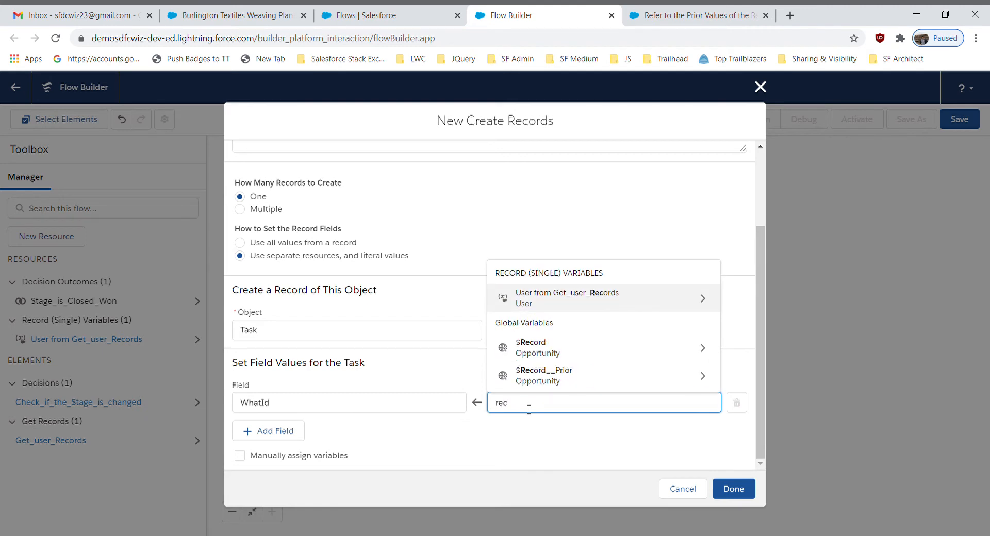
{"action": "left_click", "coordinate": [552, 353]}
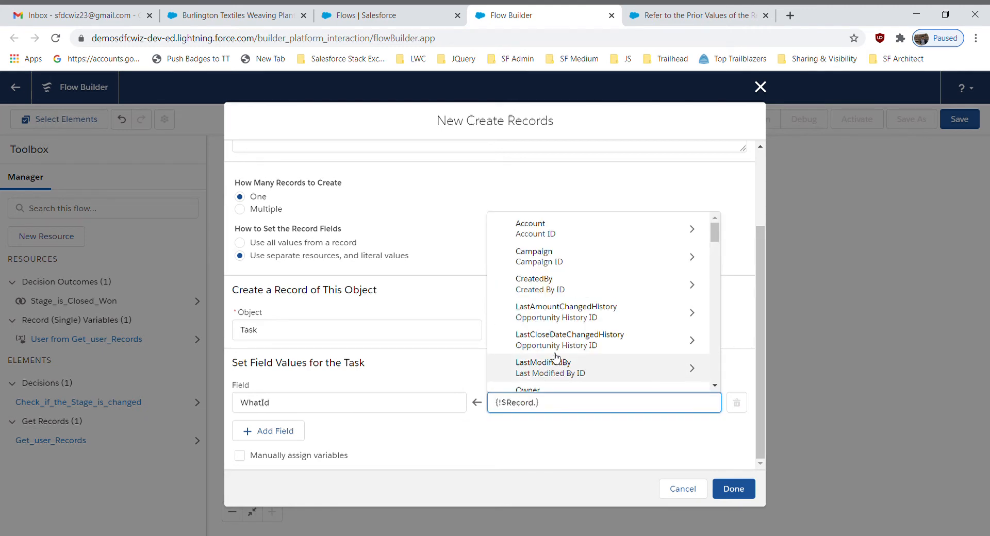
{"action": "type", "text": "id"}
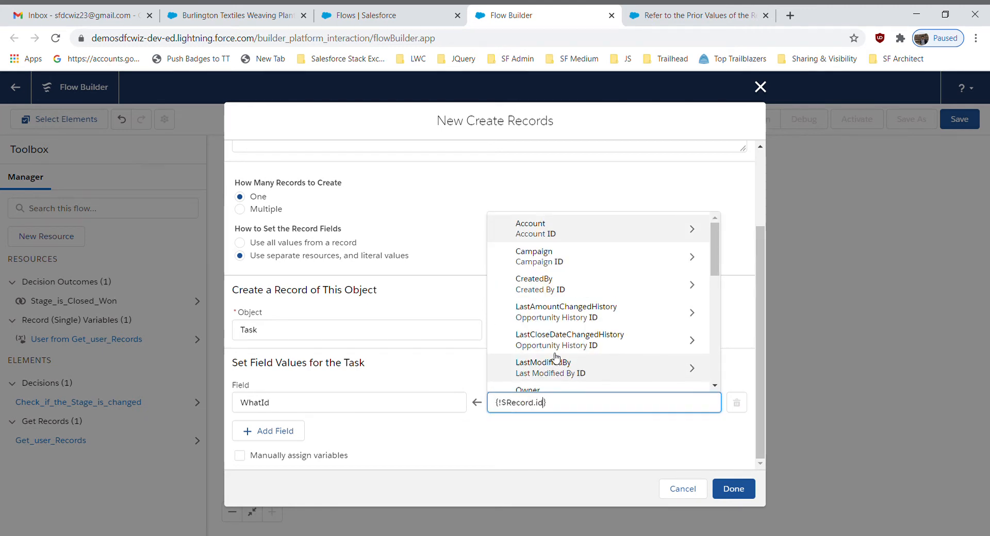
{"action": "left_click", "coordinate": [458, 455]}
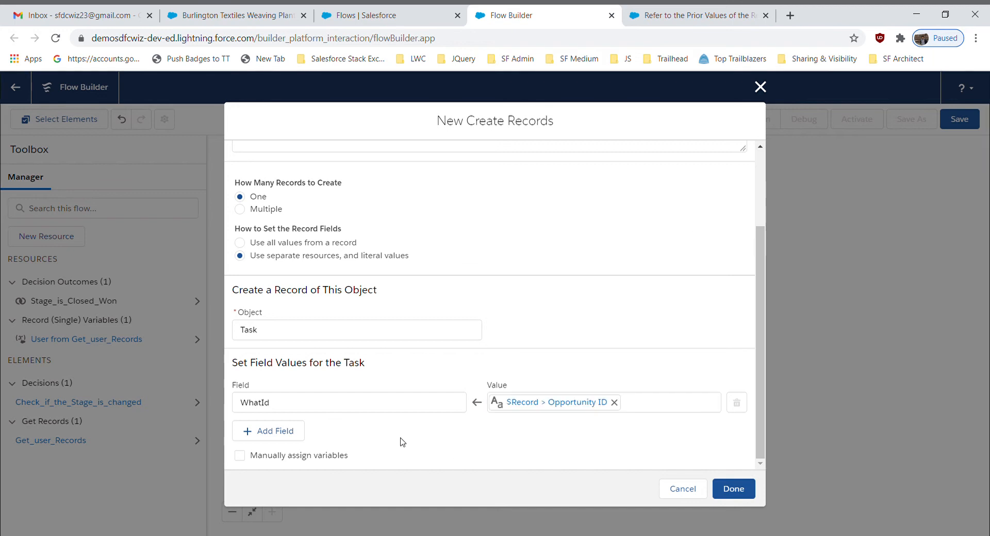
Add the task's Subject field with the value "Opportunity - {!$Record.Name} - {!$User.FirstName} {!$User.LastName} - {!$Record.LastModifiedDate}"
{"action": "left_click", "coordinate": [284, 433]}
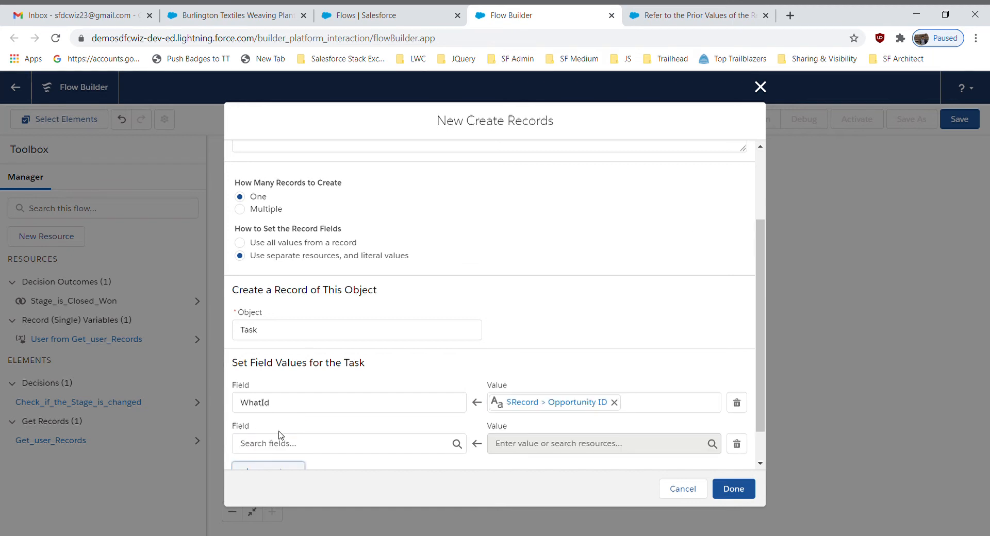
{"action": "scroll", "coordinate": [722, 356], "scroll_direction": "down", "scroll_amount": 1}
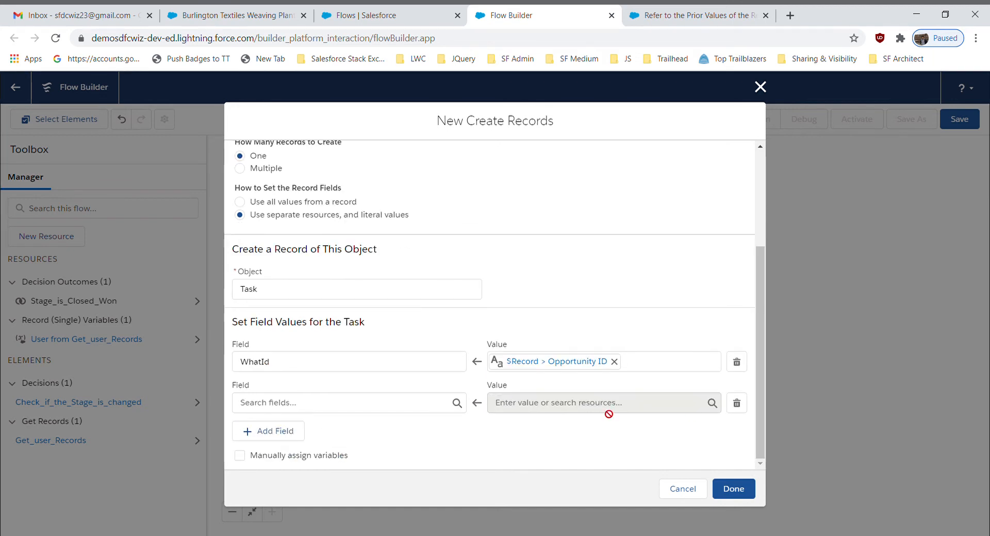
{"action": "left_click", "coordinate": [403, 412]}
{"action": "type", "text": "suba"}
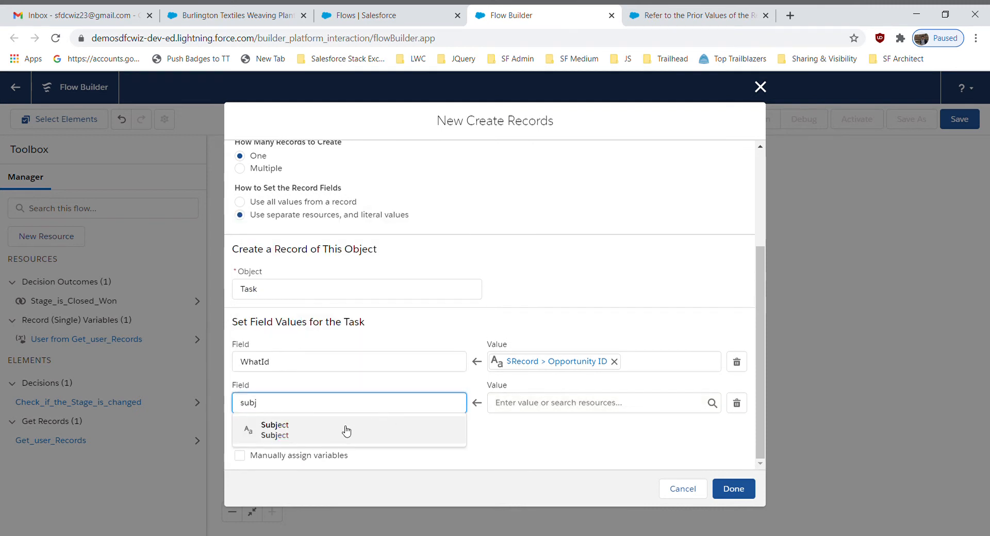
{"action": "left_click", "coordinate": [345, 429]}
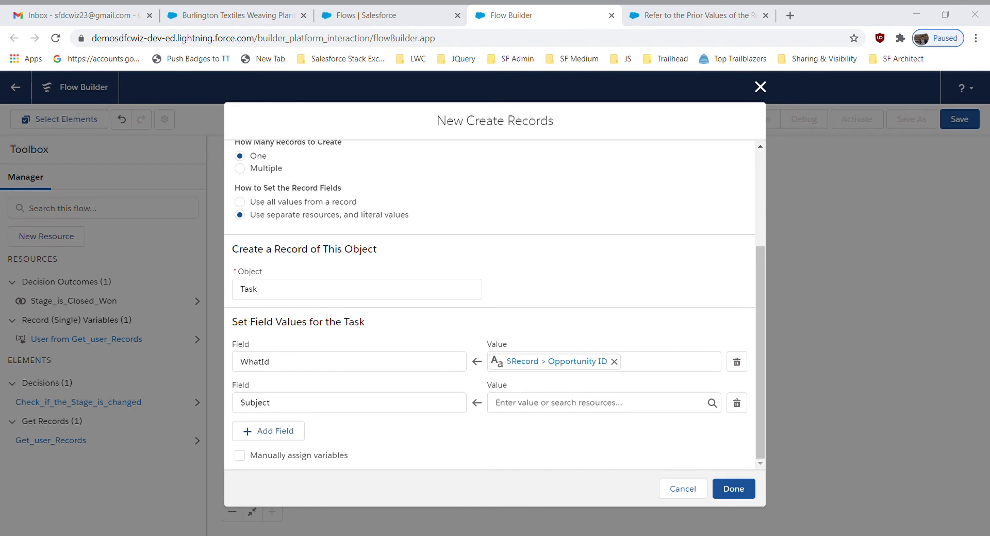
{"action": "left_click", "coordinate": [578, 413]}
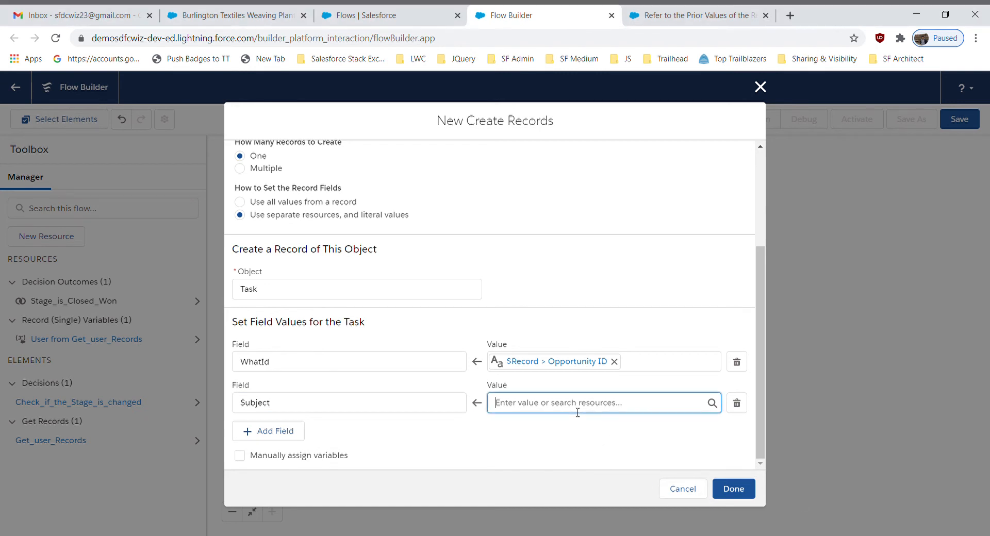
{"action": "key", "text": "ctrl+v"}
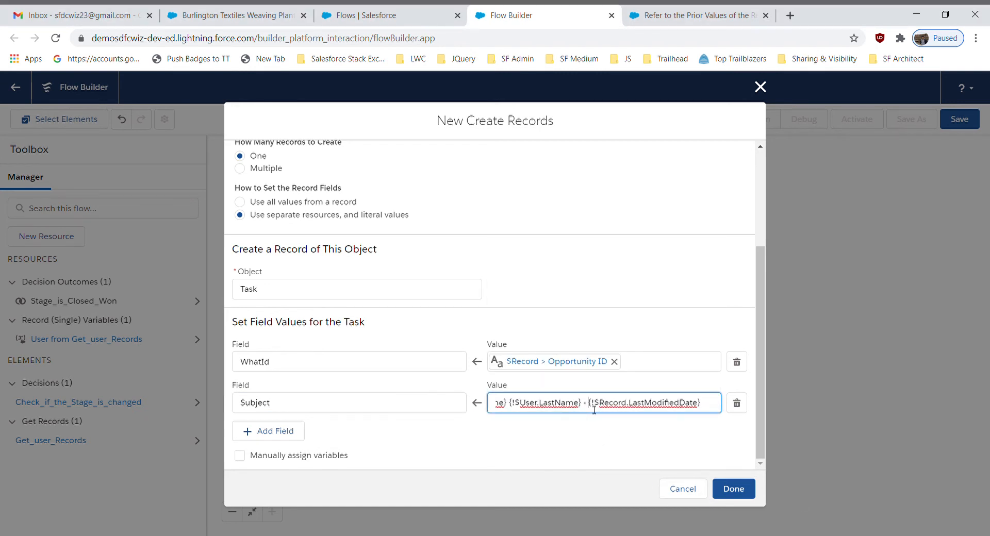
Review the full Subject value from beginning to end to check its text and merge fields
{"action": "key", "text": "Left"}
{"action": "key", "text": "Left"}
{"action": "key", "text": "Left"}
{"action": "key", "text": "Left"}
{"action": "key", "text": "Left"}
{"action": "key", "text": "Left"}
{"action": "key", "text": "Left"}
{"action": "key", "text": "Left"}
{"action": "key", "text": "Left"}
{"action": "key", "text": "Left"}
{"action": "key", "text": "Left"}
{"action": "key", "text": "Left"}
{"action": "key", "text": "Left"}
{"action": "key", "text": "Left"}
{"action": "key", "text": "Left"}
{"action": "key", "text": "Left"}
{"action": "key", "text": "Left"}
{"action": "key", "text": "Left"}
{"action": "key", "text": "Left"}
{"action": "key", "text": "Left"}
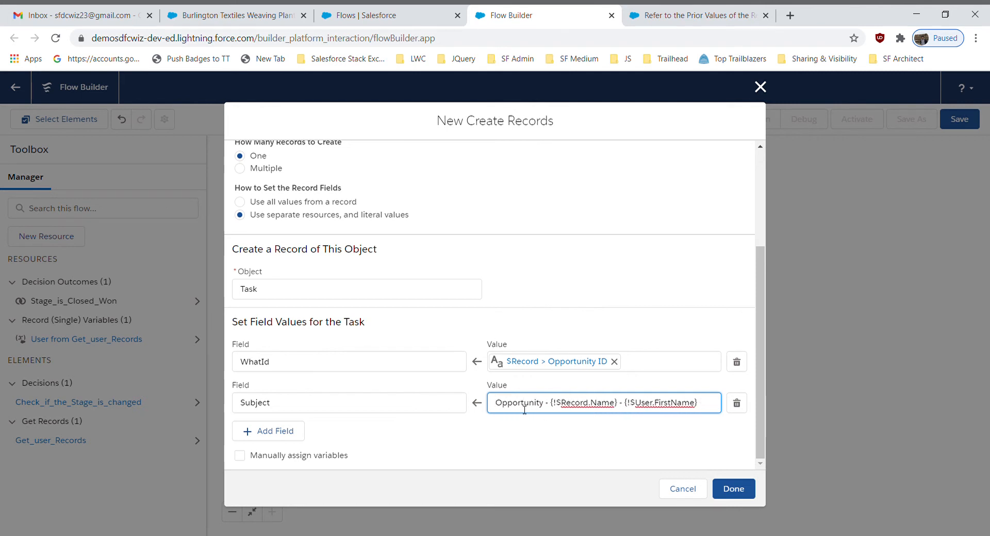
{"action": "left_click", "coordinate": [599, 403]}
{"action": "key", "text": "Right"}
{"action": "key", "text": "Right"}
{"action": "key", "text": "Right"}
{"action": "key", "text": "Right"}
{"action": "key", "text": "Right"}
{"action": "key", "text": "Right"}
{"action": "key", "text": "Right"}
{"action": "key", "text": "Right"}
{"action": "key", "text": "Right"}
{"action": "key", "text": "Right"}
{"action": "key", "text": "Right"}
{"action": "key", "text": "Right"}
{"action": "key", "text": "Right"}
{"action": "key", "text": "Right"}
{"action": "key", "text": "Right"}
{"action": "key", "text": "Right"}
{"action": "key", "text": "Right"}
{"action": "key", "text": "Right"}
{"action": "key", "text": "Right"}
{"action": "key", "text": "Right"}
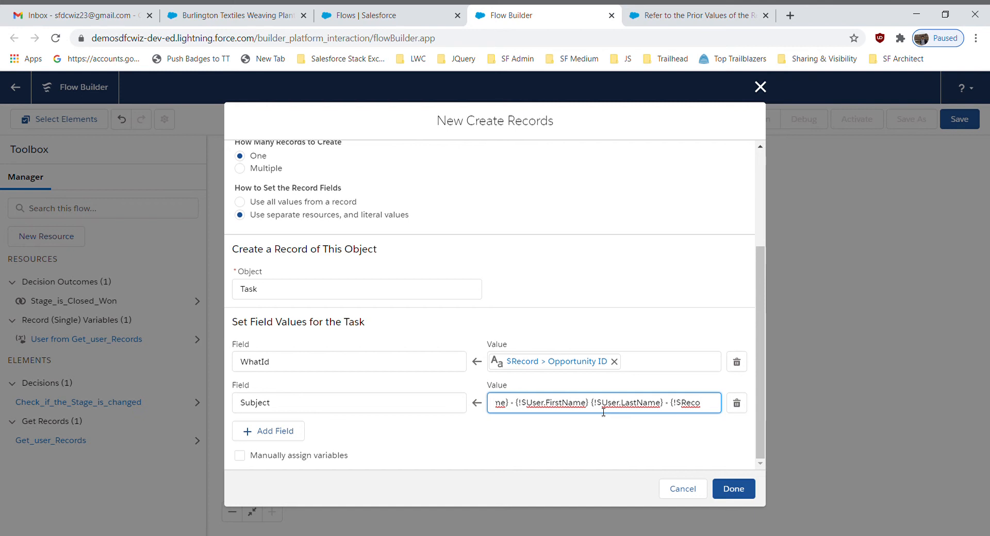
{"action": "key", "text": "Right"}
{"action": "key", "text": "Right"}
{"action": "key", "text": "Right"}
{"action": "key", "text": "Right"}
{"action": "key", "text": "Right"}
{"action": "key", "text": "Right"}
{"action": "key", "text": "Right"}
{"action": "key", "text": "Right"}
{"action": "key", "text": "Right"}
{"action": "key", "text": "Right"}
{"action": "key", "text": "Right"}
{"action": "key", "text": "Right"}
{"action": "key", "text": "Right"}
{"action": "key", "text": "Right"}
{"action": "key", "text": "Right"}
{"action": "key", "text": "Right"}
{"action": "key", "text": "Right"}
{"action": "key", "text": "Right"}
{"action": "key", "text": "Right"}
{"action": "key", "text": "Right"}
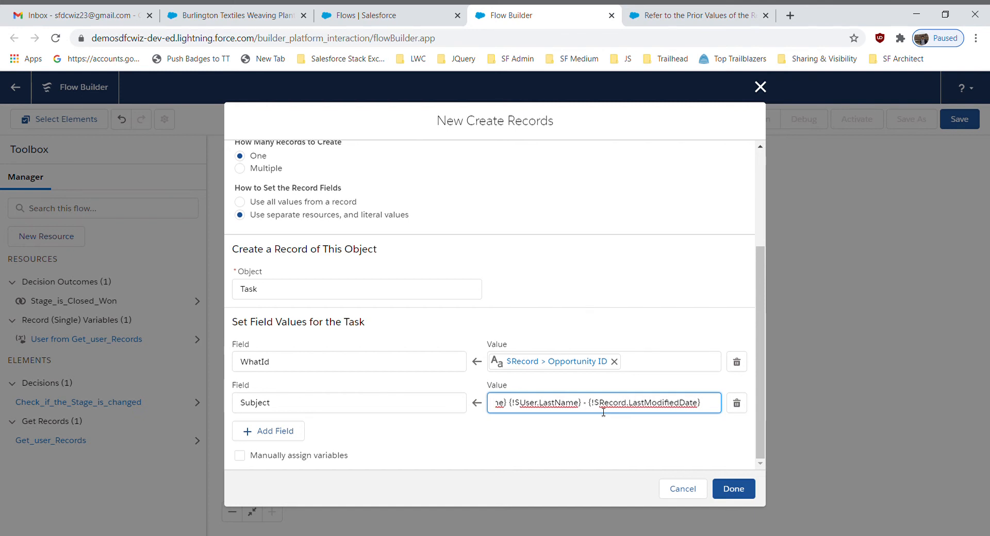
{"action": "left_click", "coordinate": [564, 430]}
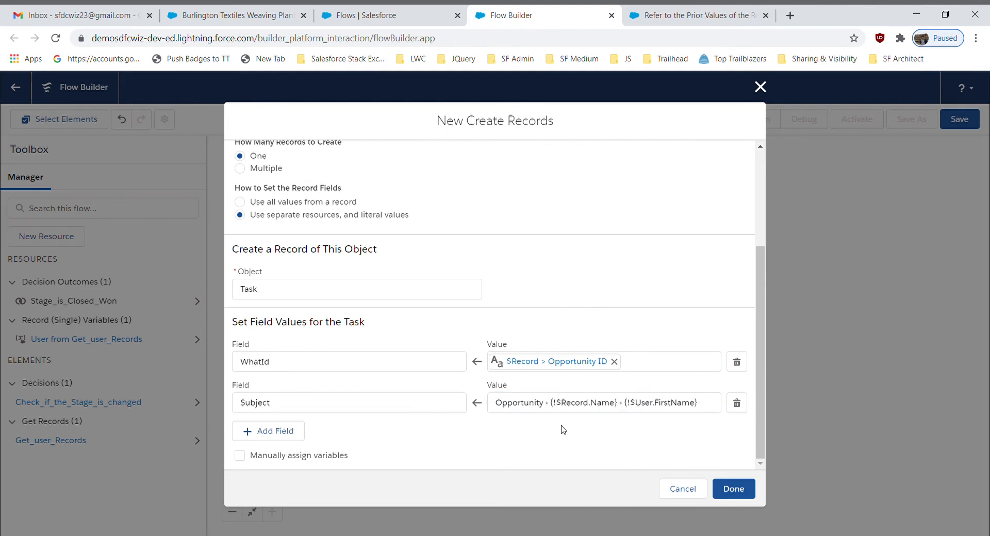
Add another field value for the task that sets Status to Not Started
{"action": "left_click", "coordinate": [271, 432]}
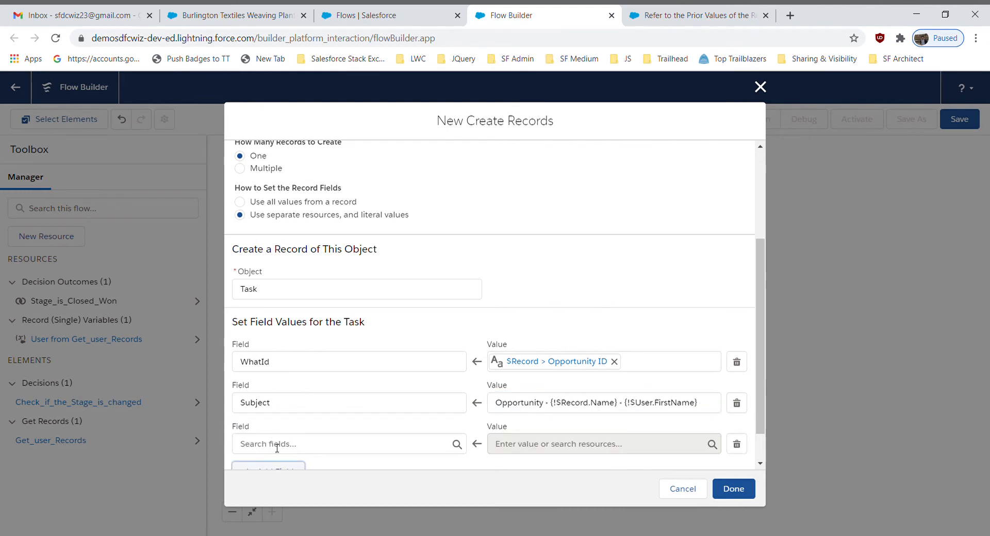
{"action": "left_click", "coordinate": [277, 447]}
{"action": "type", "text": "sta"}
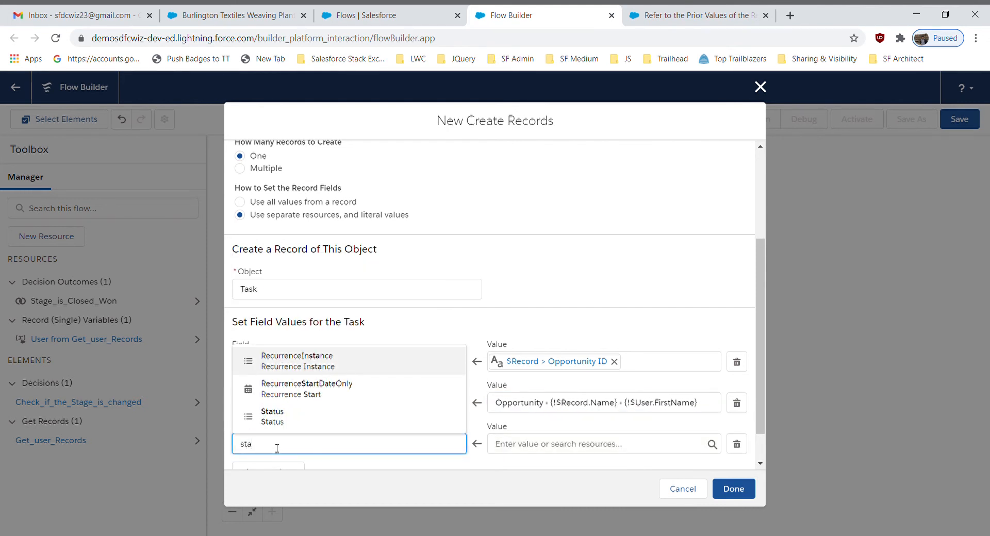
{"action": "left_click", "coordinate": [273, 417]}
{"action": "left_click", "coordinate": [541, 445]}
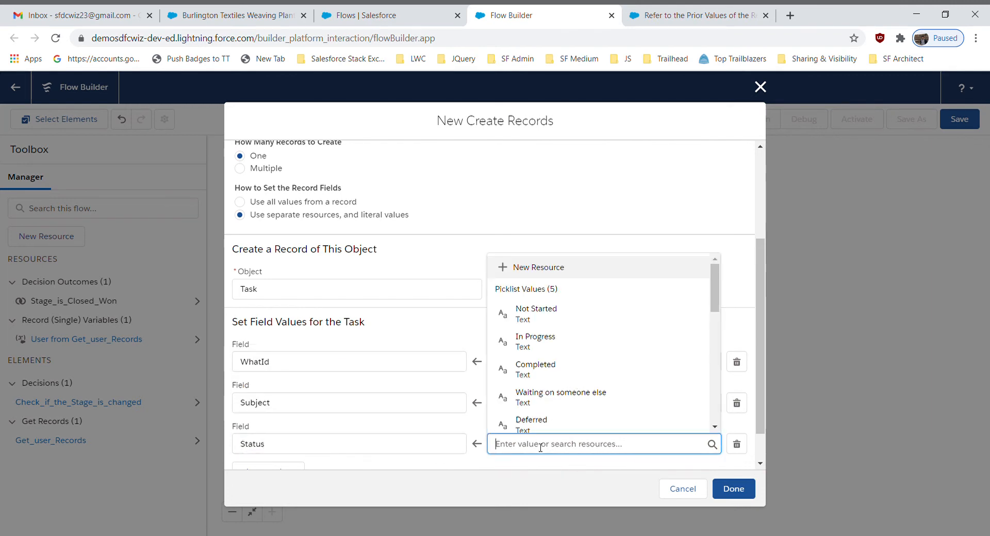
{"action": "left_click", "coordinate": [567, 316]}
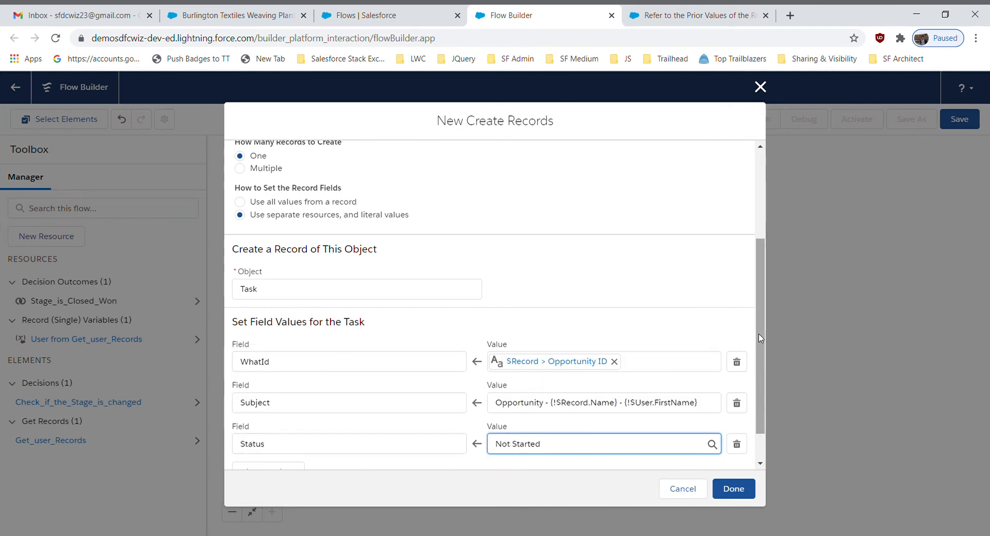
{"action": "scroll", "coordinate": [760, 338], "scroll_direction": "down", "scroll_amount": 1}
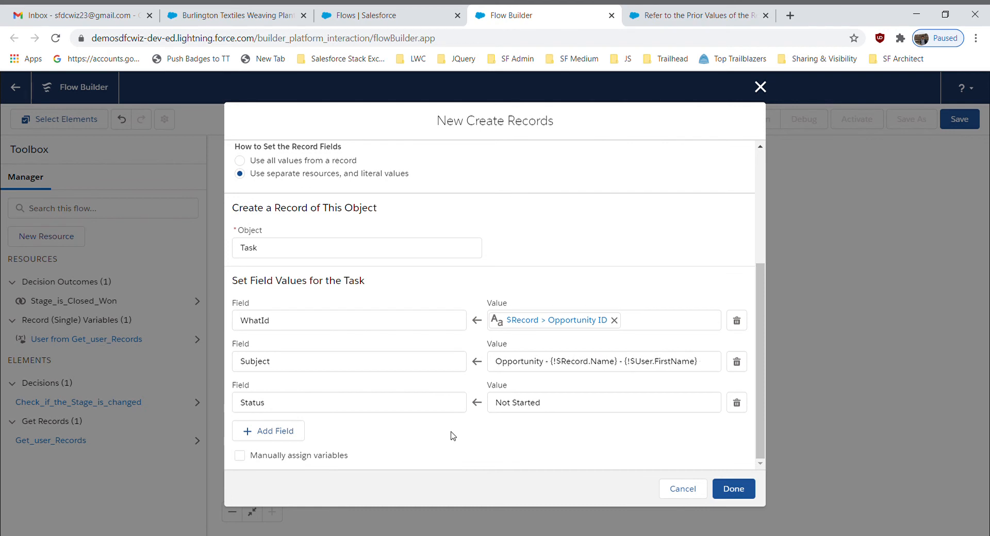
{"action": "left_click", "coordinate": [328, 405]}
{"action": "type", "text": "Desc"}
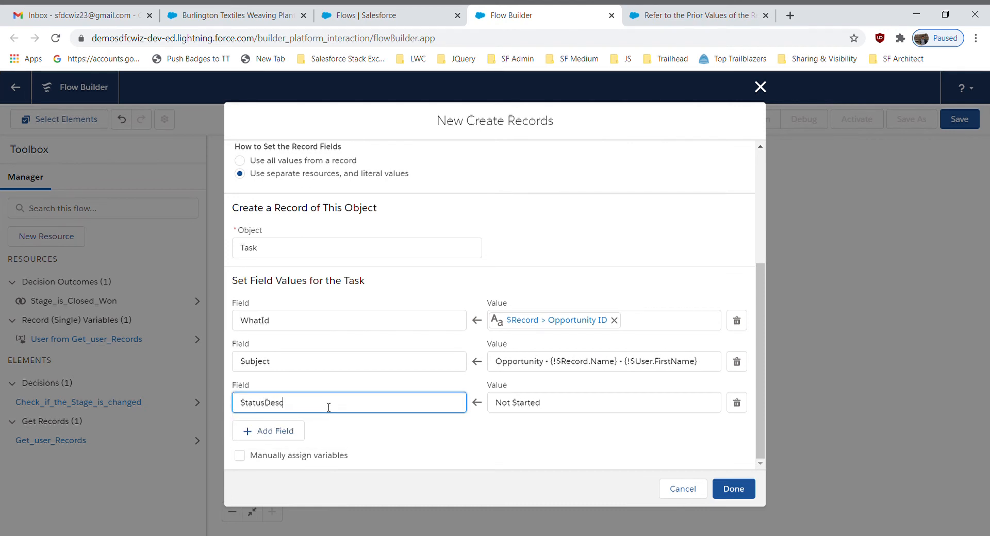
{"action": "key", "text": "BackSpace"}
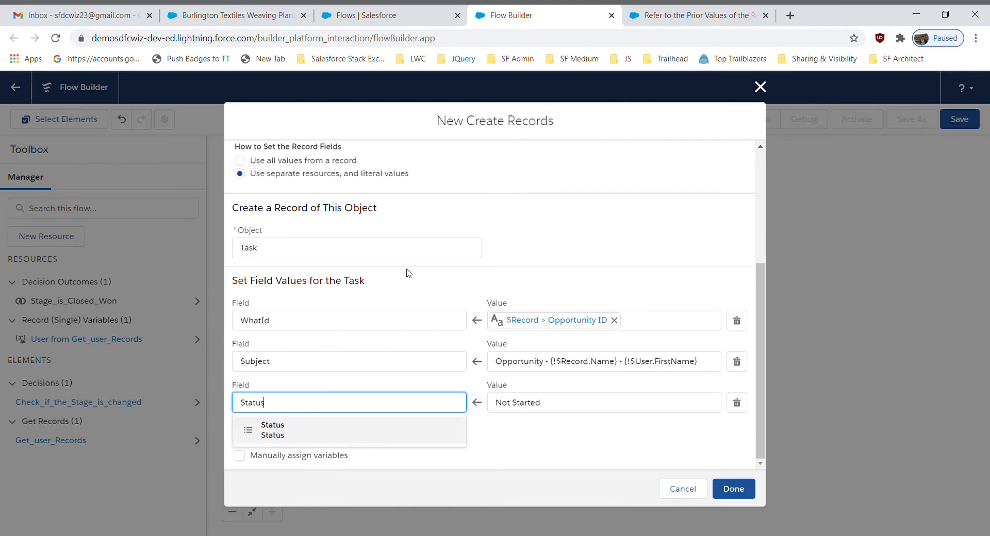
{"action": "left_click", "coordinate": [509, 263]}
Add the task's Description field with the value "Opportunity {!$Record.Name} stage is changed to Closed Won. Please take the next steps on this Opportunity"
{"action": "left_click", "coordinate": [268, 432]}
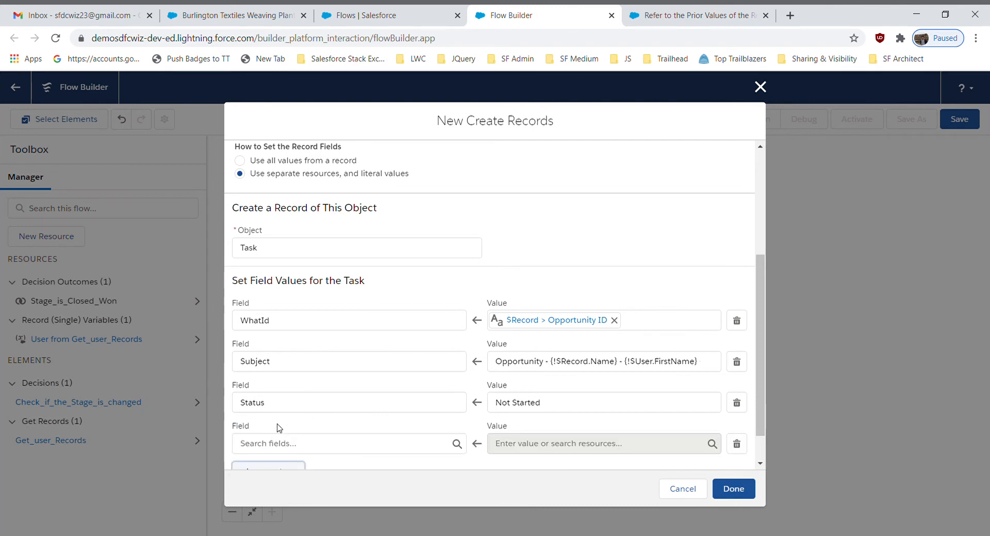
{"action": "left_click", "coordinate": [262, 442]}
{"action": "type", "text": "De"}
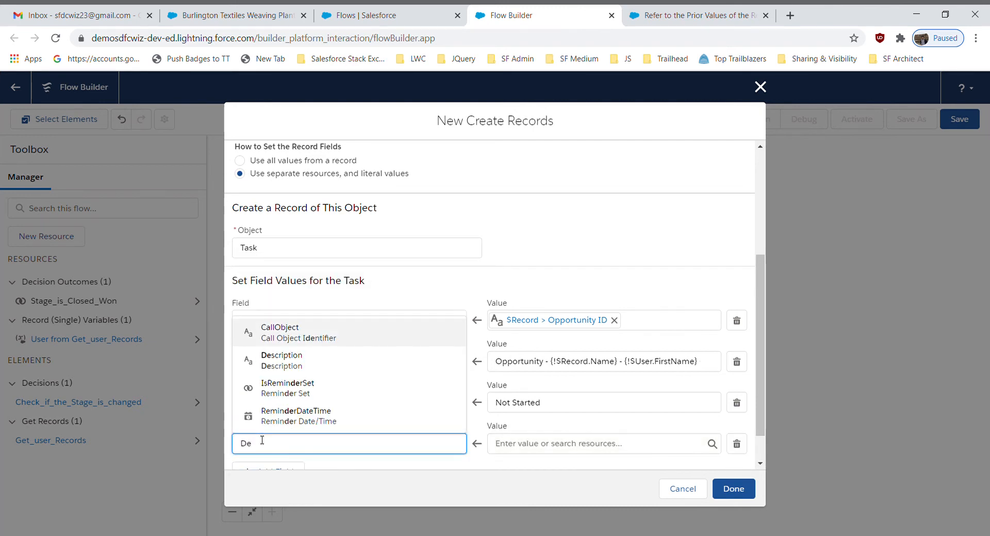
{"action": "left_click", "coordinate": [311, 367]}
{"action": "left_click", "coordinate": [537, 446]}
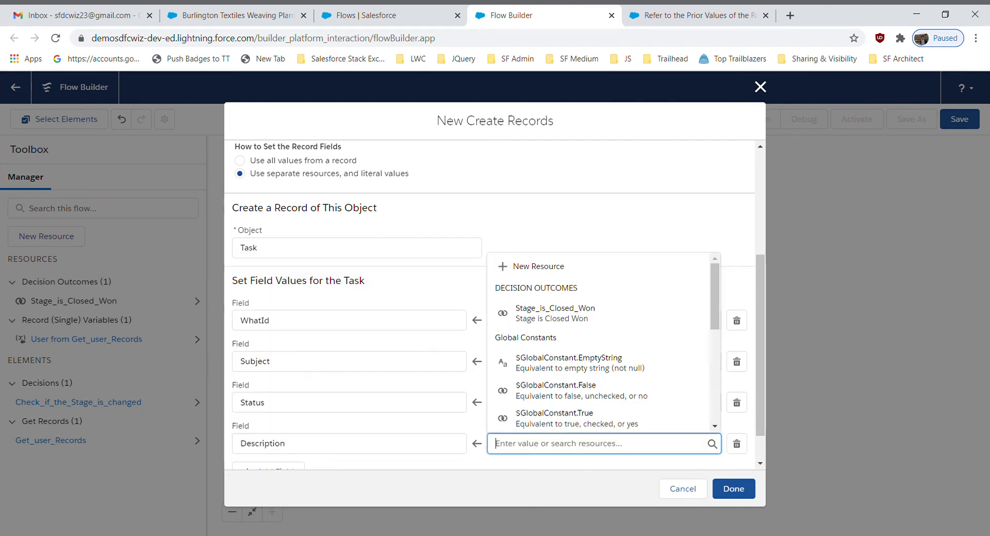
{"action": "key", "text": "alt+Tab"}
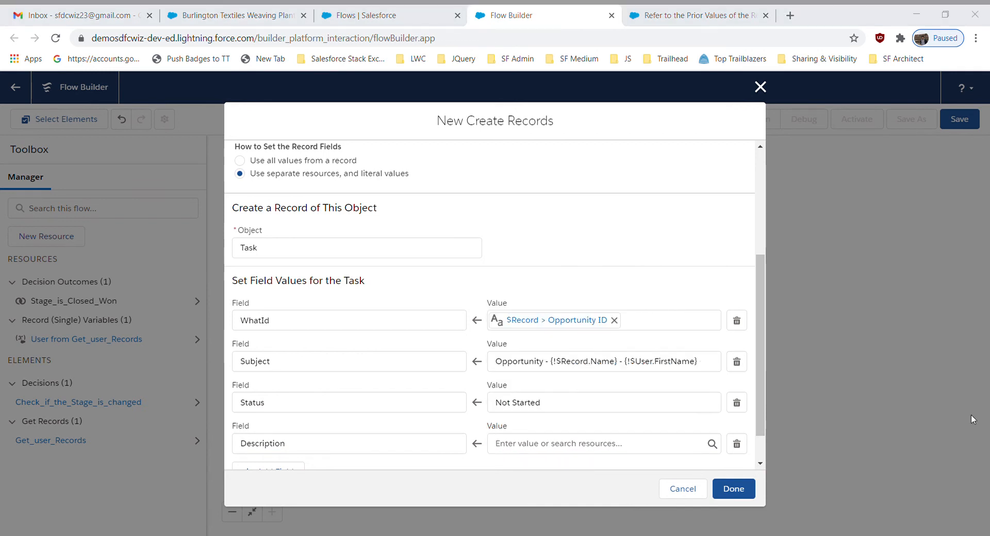
{"action": "left_click", "coordinate": [546, 448]}
{"action": "key", "text": "ctrl+v"}
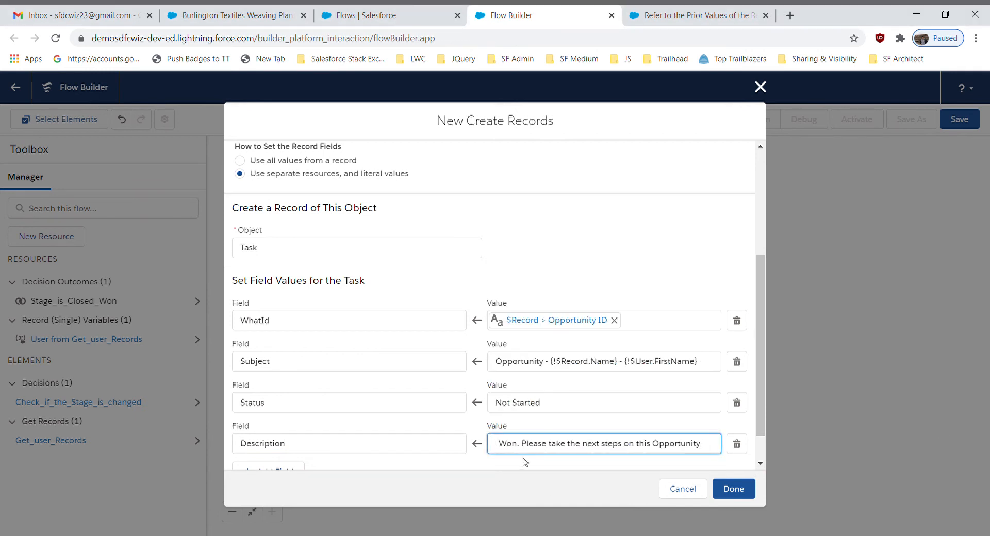
Review the full Description value from beginning to end to check its text and merge field
{"action": "left_click", "coordinate": [515, 461]}
{"action": "left_click", "coordinate": [541, 447]}
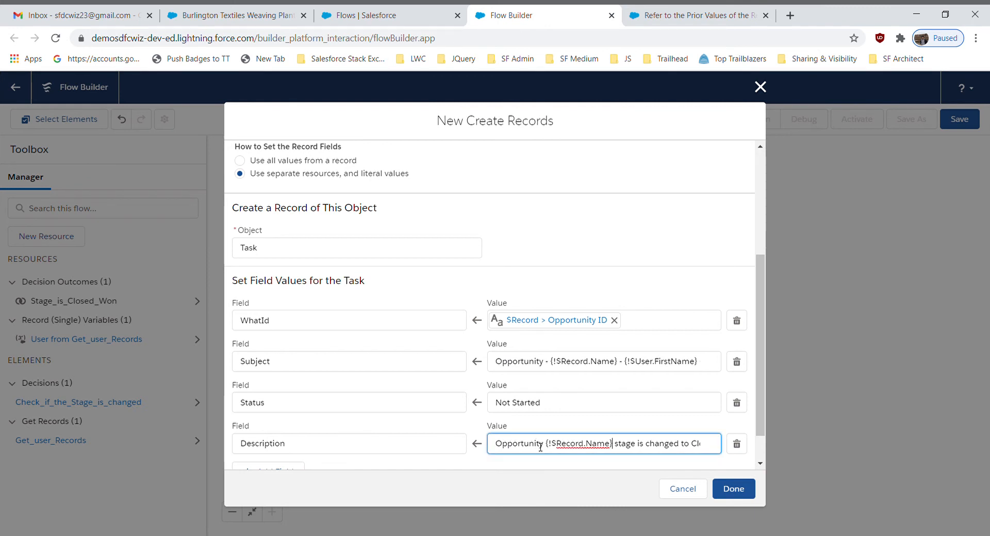
{"action": "key", "text": "Right"}
{"action": "key", "text": "Right"}
{"action": "key", "text": "Right"}
{"action": "key", "text": "Right"}
{"action": "key", "text": "Right"}
{"action": "key", "text": "Right"}
{"action": "key", "text": "Right"}
{"action": "key", "text": "Right"}
{"action": "key", "text": "Right"}
{"action": "key", "text": "Right"}
{"action": "key", "text": "Right"}
{"action": "key", "text": "Right"}
{"action": "key", "text": "Right"}
{"action": "key", "text": "Right"}
{"action": "key", "text": "Right"}
{"action": "key", "text": "Right"}
{"action": "key", "text": "Right"}
{"action": "key", "text": "Right"}
{"action": "key", "text": "Right"}
{"action": "key", "text": "Right"}
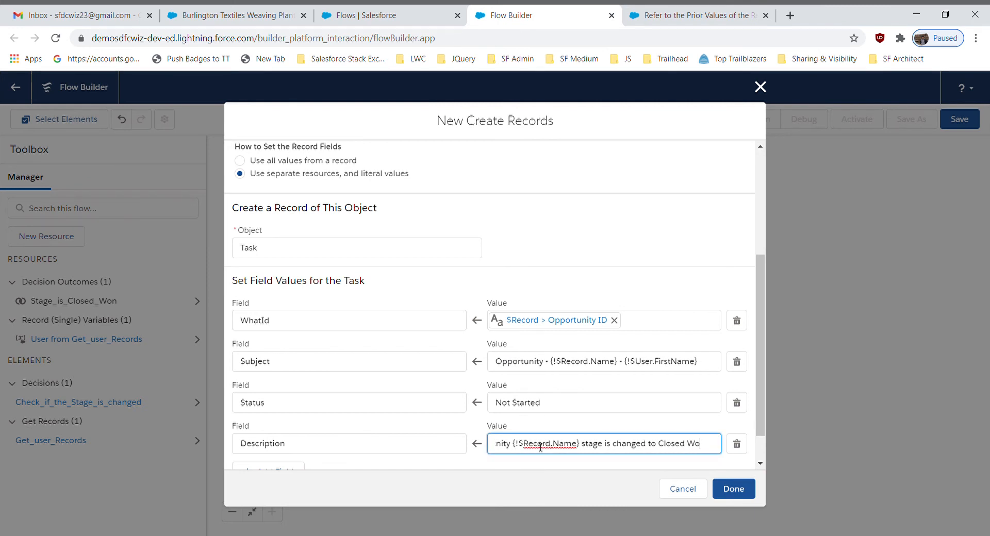
{"action": "key", "text": "Right"}
{"action": "key", "text": "Right"}
{"action": "key", "text": "Right"}
{"action": "key", "text": "Right"}
{"action": "key", "text": "Right"}
{"action": "key", "text": "Right"}
{"action": "key", "text": "Right"}
{"action": "key", "text": "Right"}
{"action": "key", "text": "Right"}
{"action": "key", "text": "Right"}
{"action": "key", "text": "Right"}
{"action": "key", "text": "Right"}
{"action": "key", "text": "Right"}
{"action": "key", "text": "Right"}
{"action": "key", "text": "Right"}
{"action": "key", "text": "Right"}
{"action": "key", "text": "Right"}
{"action": "key", "text": "Right"}
{"action": "key", "text": "Right"}
{"action": "key", "text": "Right"}
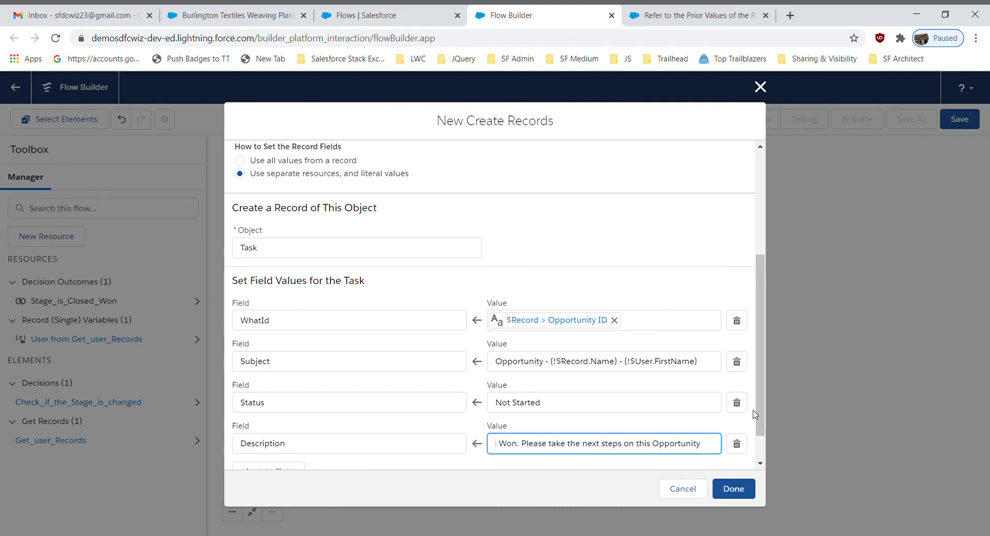
Add the task's due date field, ActivityDate, and set it to the opportunity's close date, $Record > Close Date
{"action": "left_click_drag", "start_coordinate": [759, 386], "coordinate": [760, 407]}
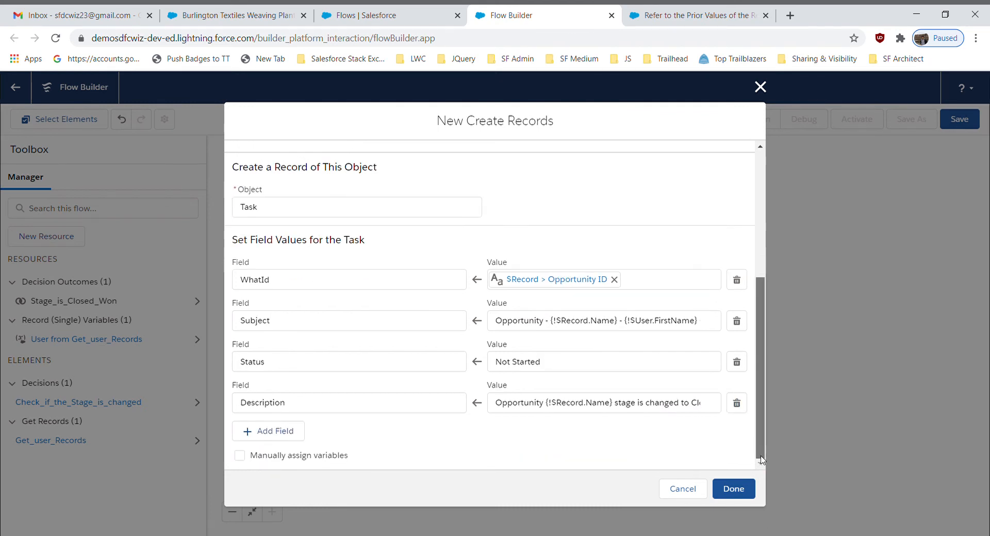
{"action": "left_click", "coordinate": [285, 437]}
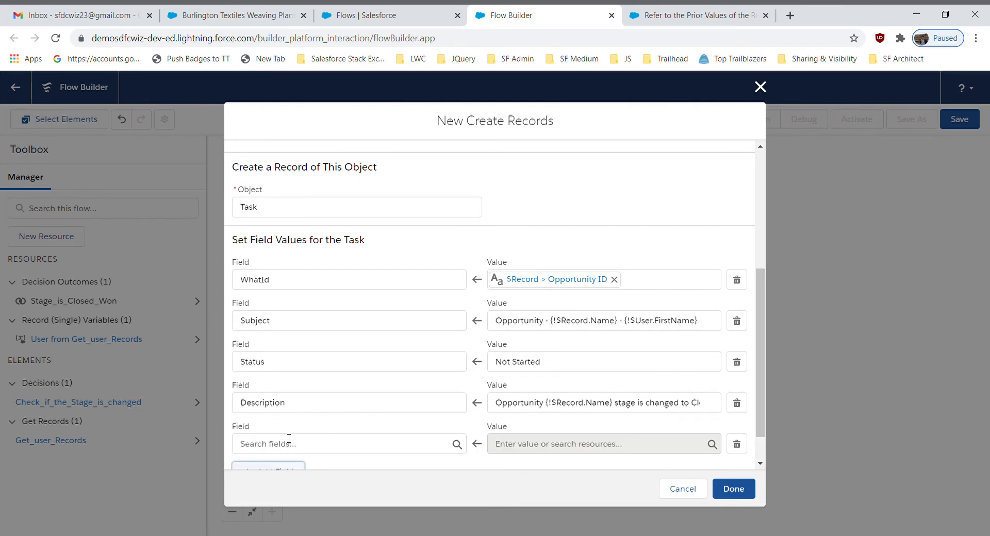
{"action": "left_click", "coordinate": [289, 439]}
{"action": "type", "text": "due"}
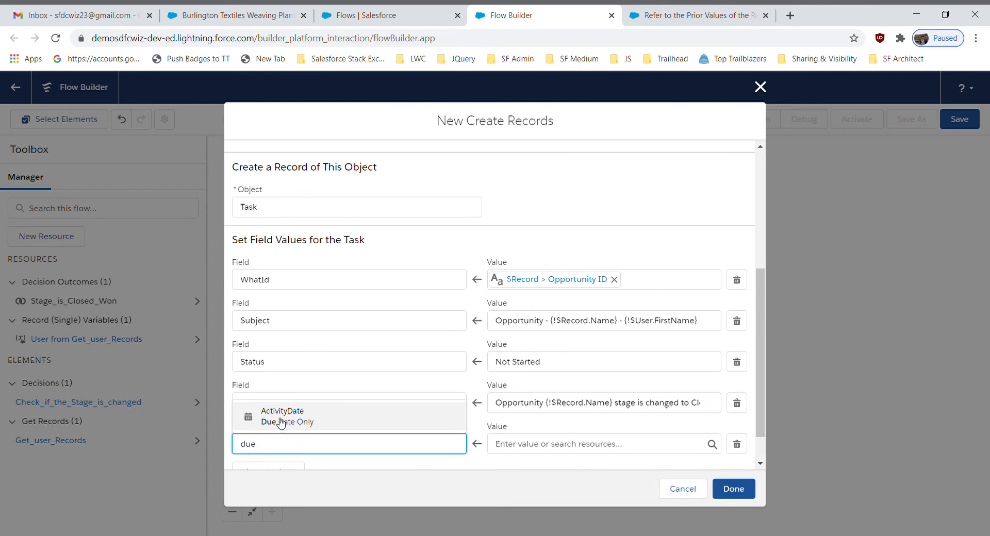
{"action": "left_click", "coordinate": [283, 415]}
{"action": "left_click", "coordinate": [588, 452]}
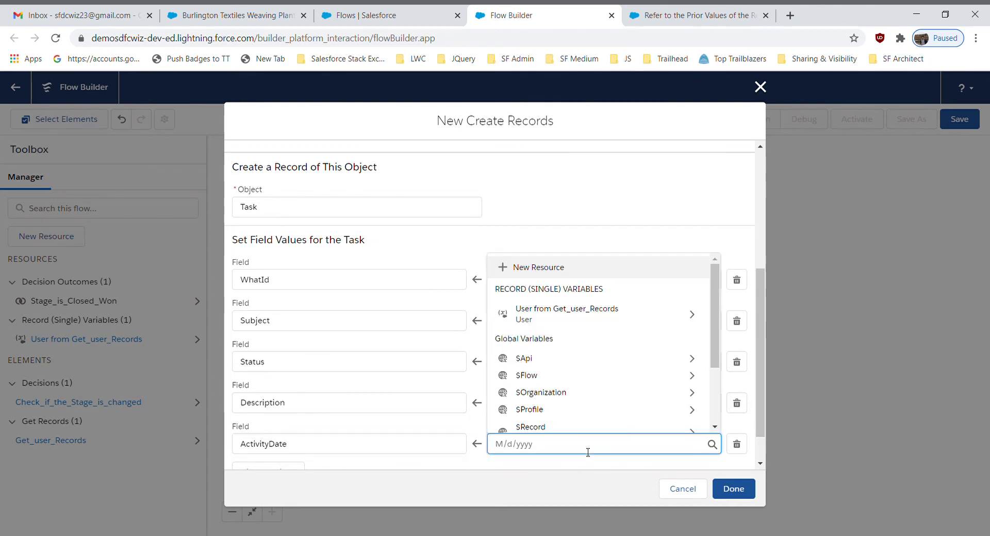
{"action": "left_click", "coordinate": [552, 430]}
{"action": "type", "text": "Close"}
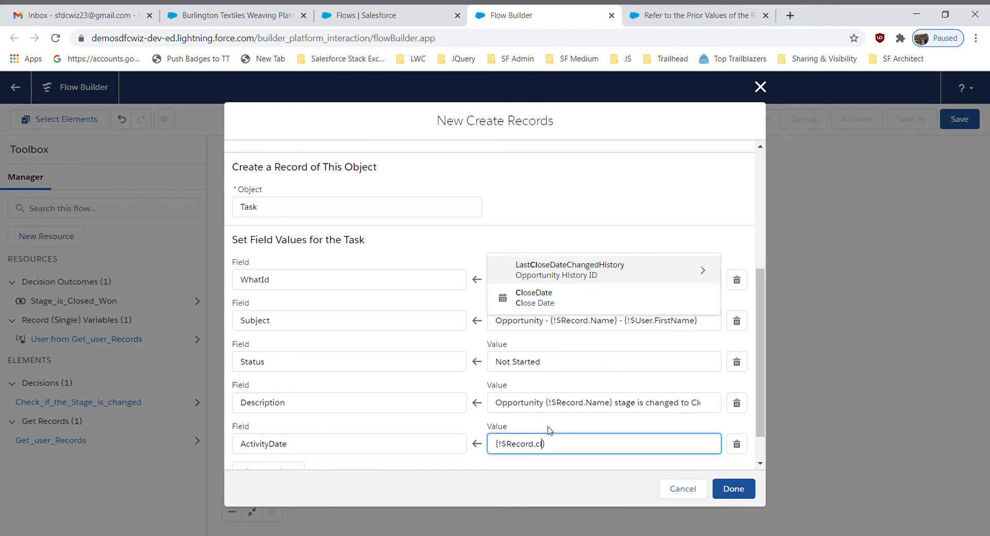
{"action": "left_click", "coordinate": [548, 416]}
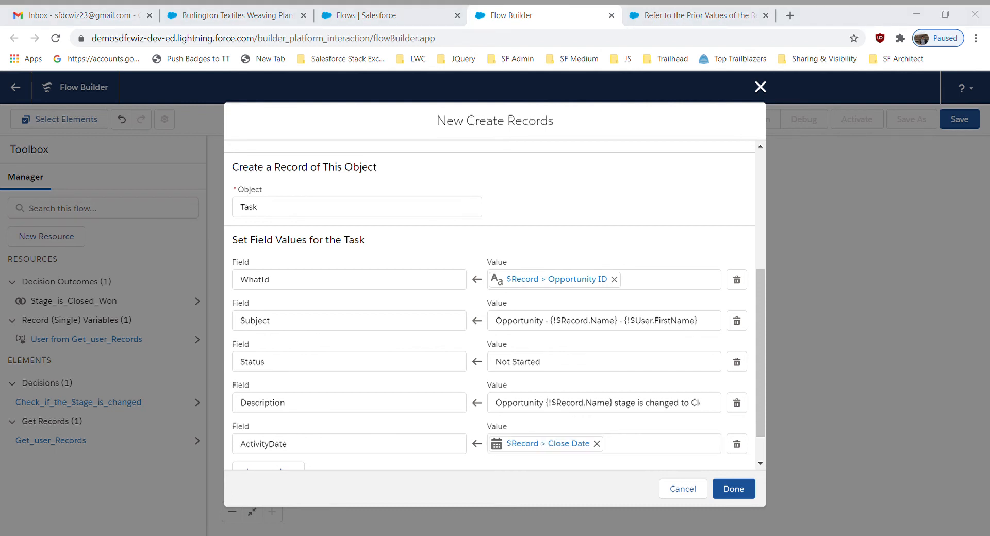
Add the task's Priority field with the value High and finish the Create Records element
{"action": "left_click_drag", "start_coordinate": [760, 421], "coordinate": [766, 480]}
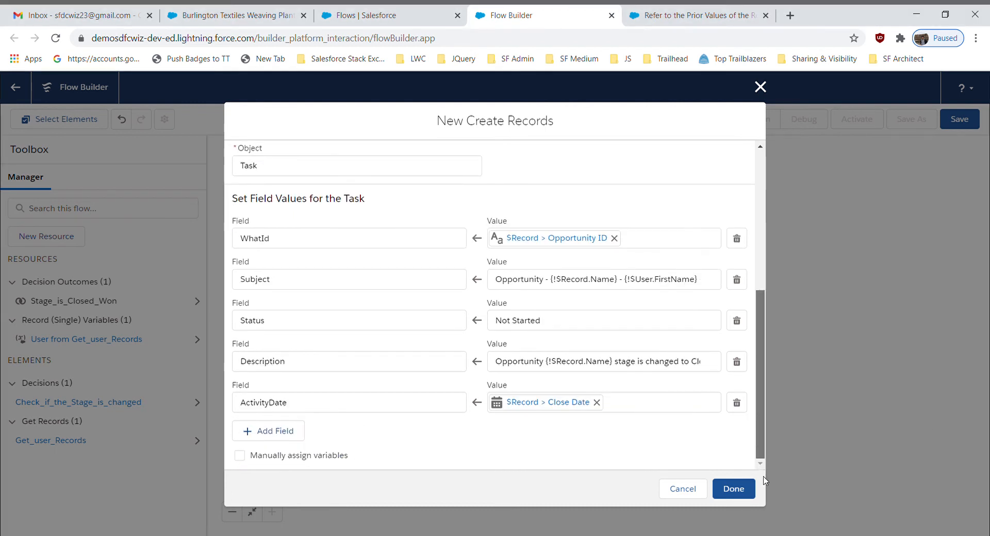
{"action": "left_click", "coordinate": [276, 435]}
{"action": "left_click", "coordinate": [278, 443]}
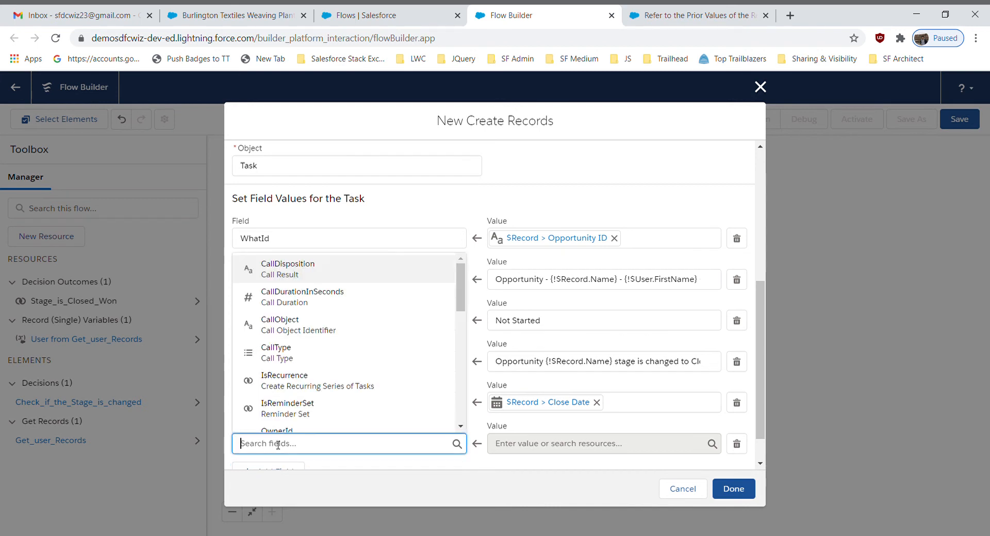
{"action": "type", "text": "pri"}
{"action": "left_click", "coordinate": [318, 417]}
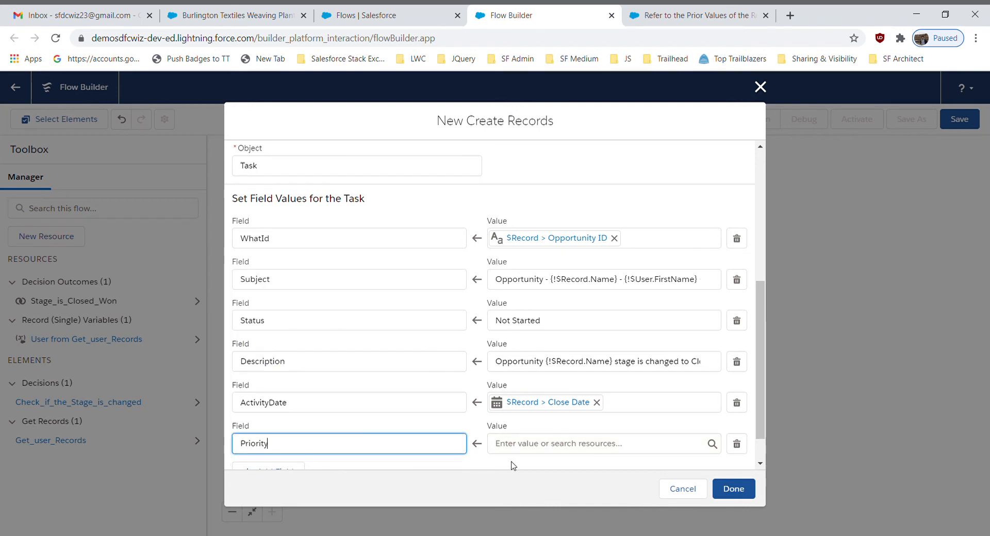
{"action": "left_click", "coordinate": [511, 448]}
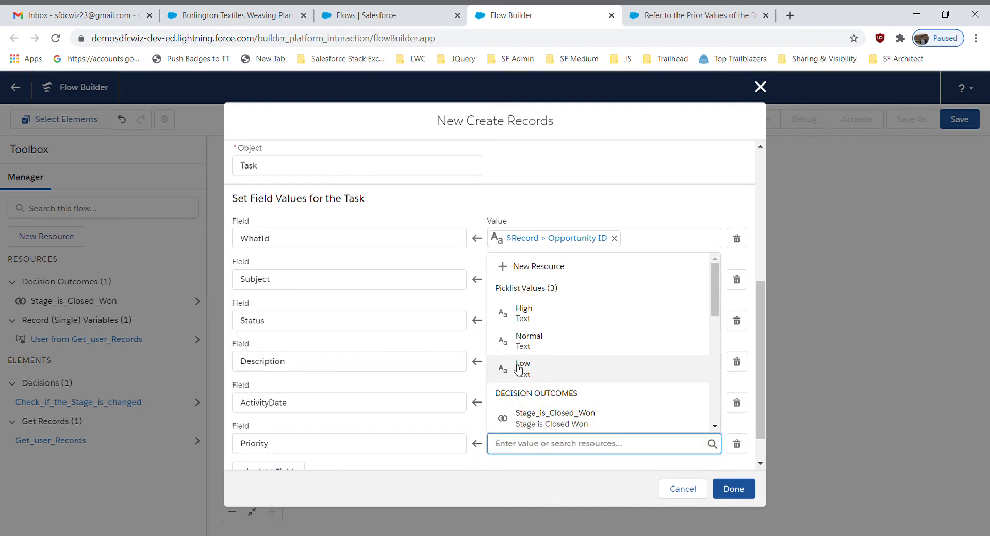
{"action": "left_click", "coordinate": [543, 321]}
{"action": "scroll", "coordinate": [741, 457], "scroll_direction": "down", "scroll_amount": 1}
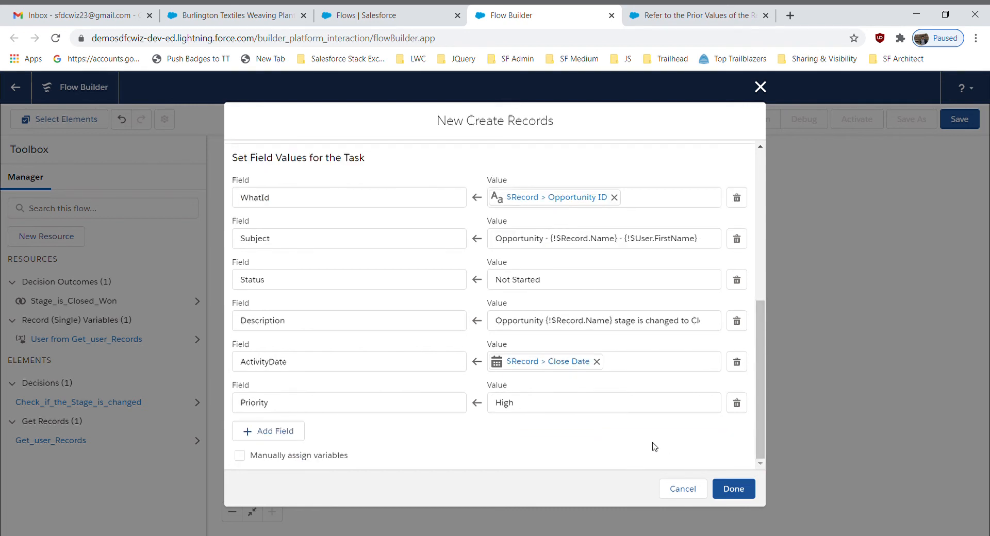
{"action": "left_click", "coordinate": [732, 494]}
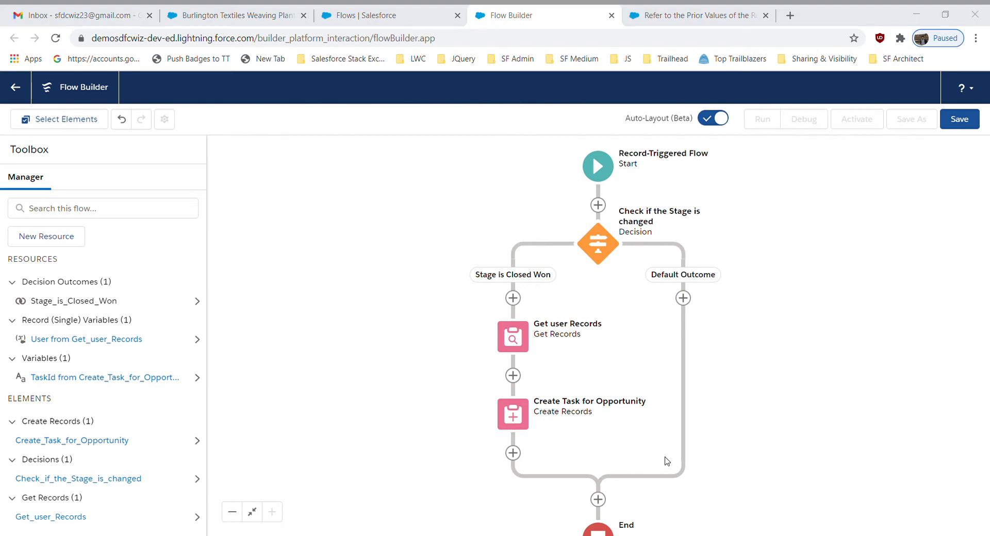
Add an Action element after Create Task for Opportunity that uses the Send Email core action
{"action": "left_click", "coordinate": [514, 453]}
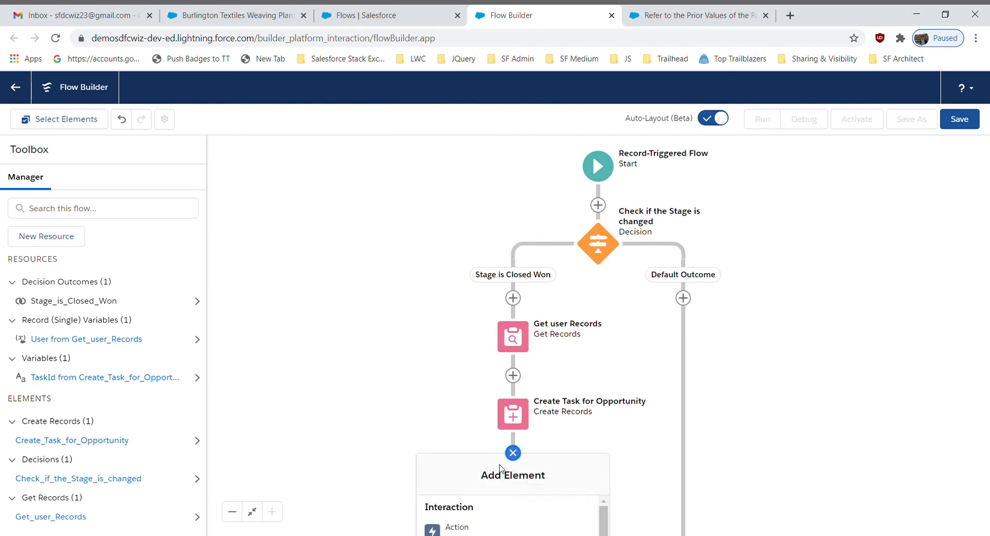
{"action": "left_click", "coordinate": [455, 528]}
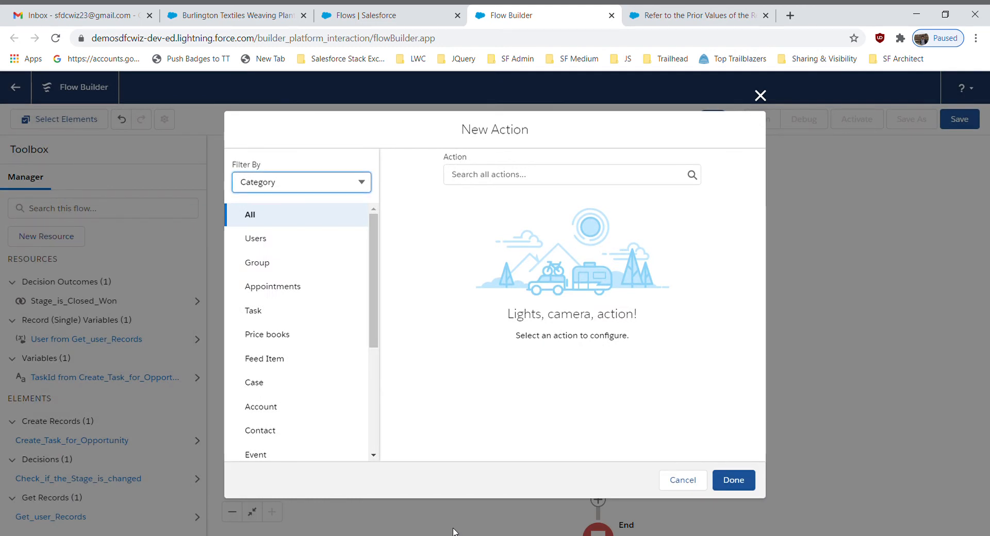
{"action": "left_click", "coordinate": [495, 174]}
{"action": "type", "text": "e"}
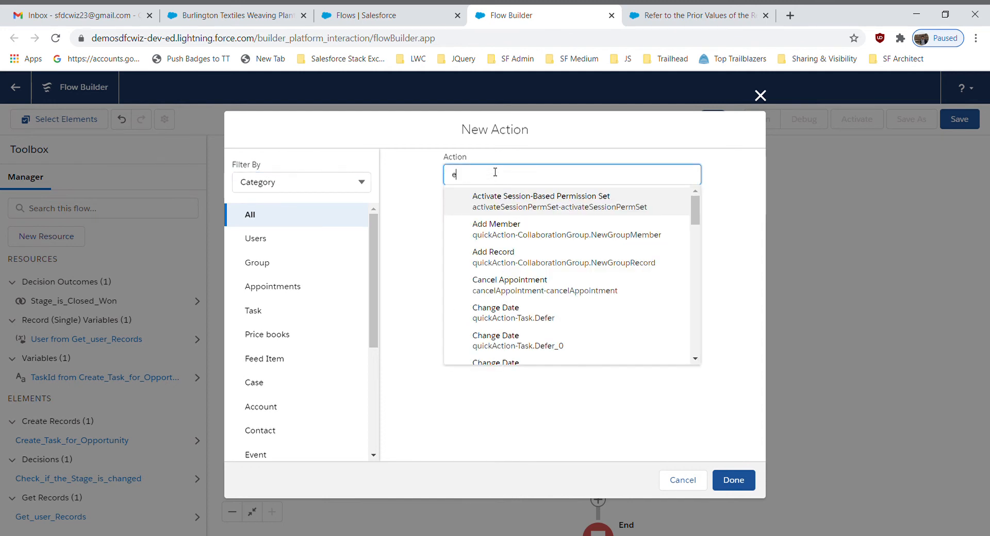
{"action": "type", "text": "nd Email"}
{"action": "left_click", "coordinate": [513, 202]}
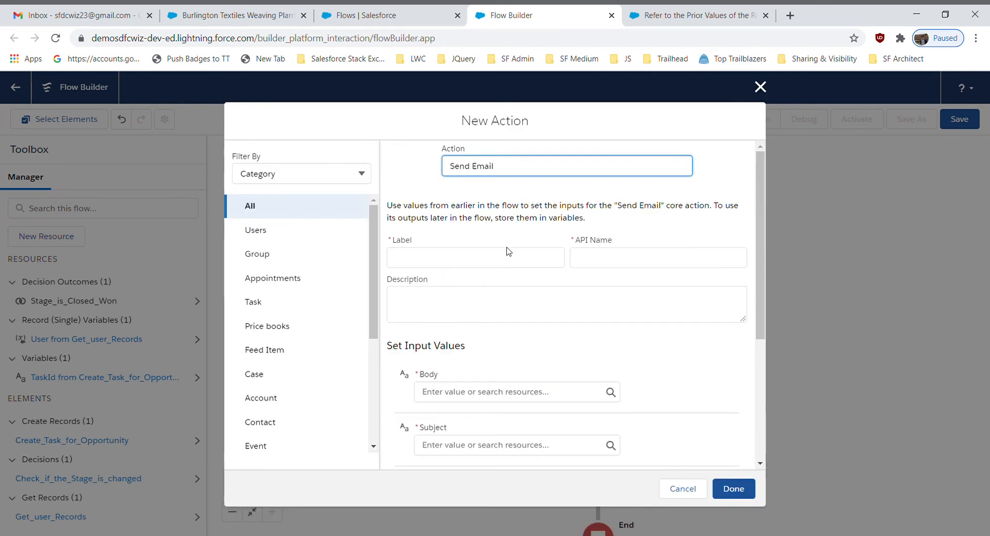
Label the Send Email action "Email notification" and let its API name fill in as Email_notification
{"action": "left_click", "coordinate": [503, 263]}
{"action": "type", "text": "E"}
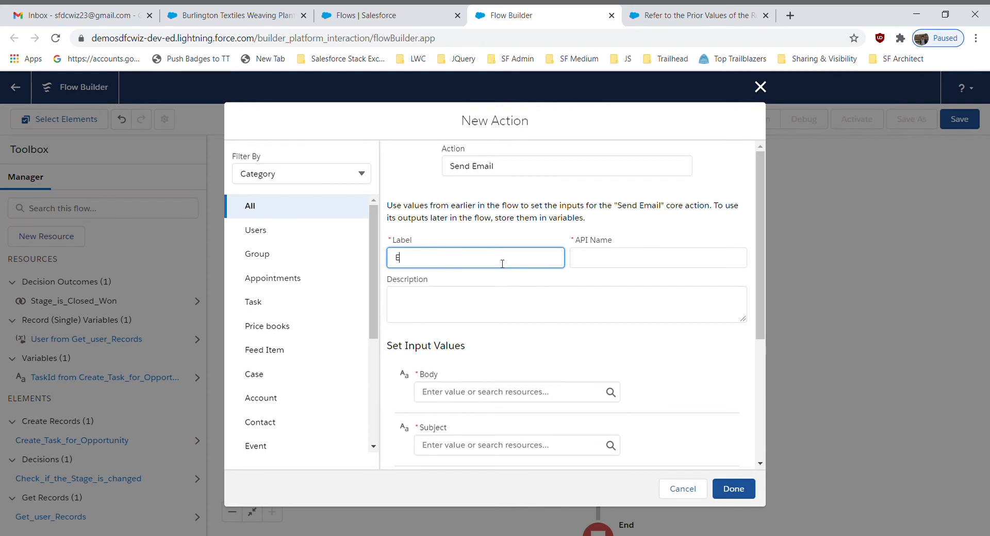
{"action": "type", "text": "mail notification"}
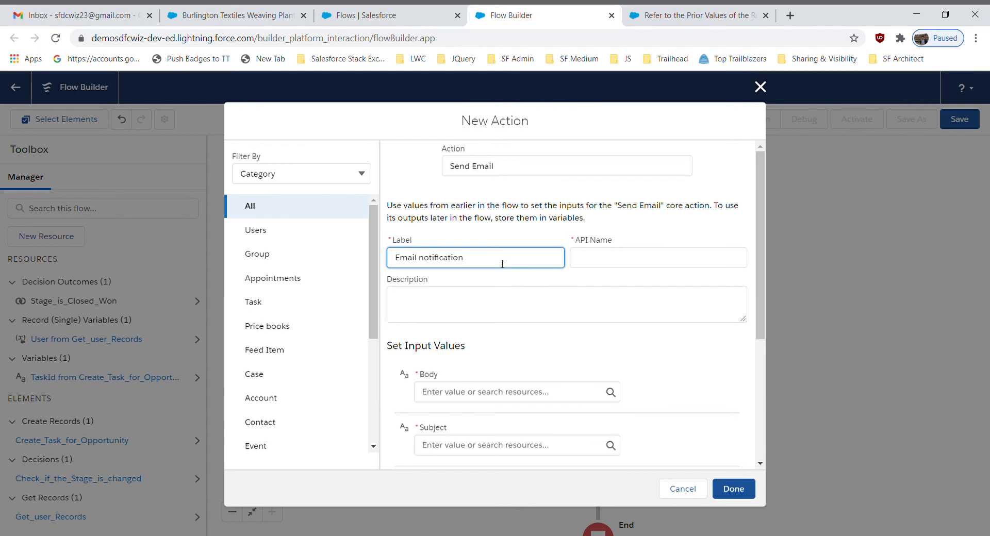
{"action": "left_click", "coordinate": [536, 215]}
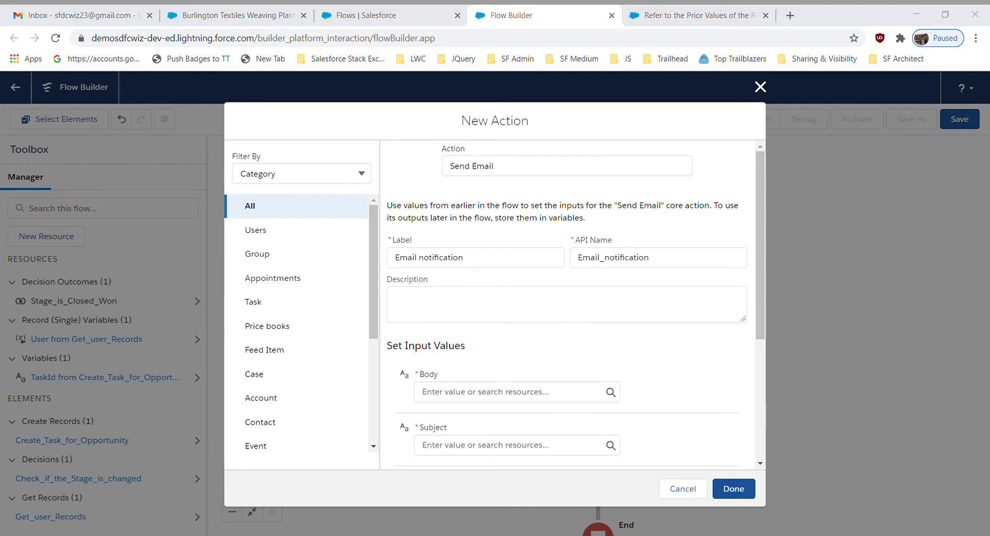
Start a new Text Template resource for the email body and enter "Email Notification Template" as its API name
{"action": "left_click", "coordinate": [475, 391]}
{"action": "left_click", "coordinate": [466, 214]}
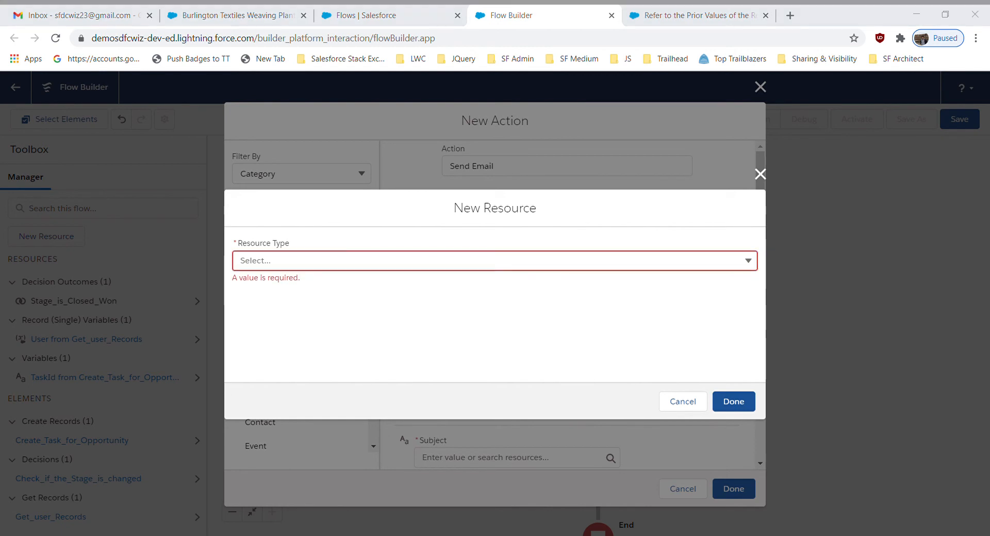
{"action": "left_click", "coordinate": [353, 272]}
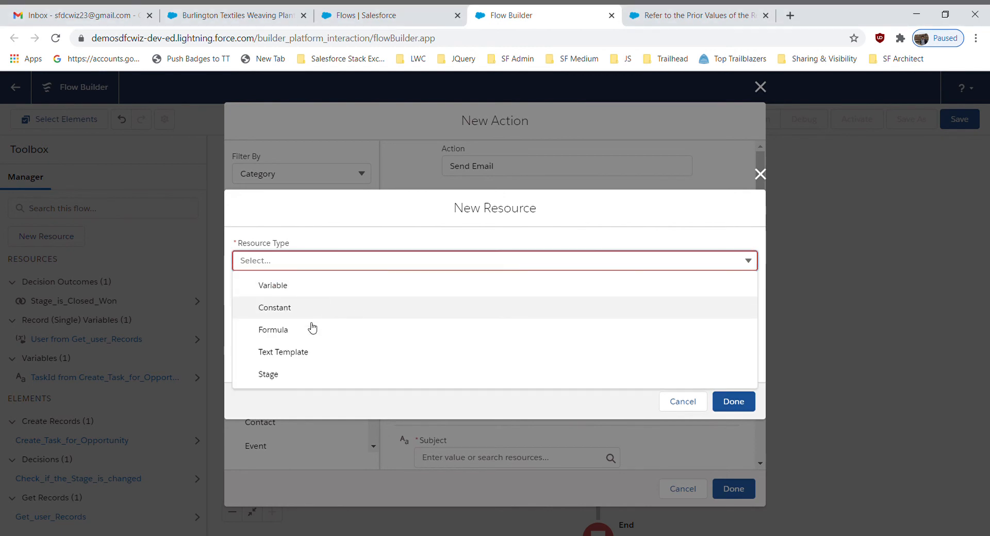
{"action": "left_click", "coordinate": [296, 358]}
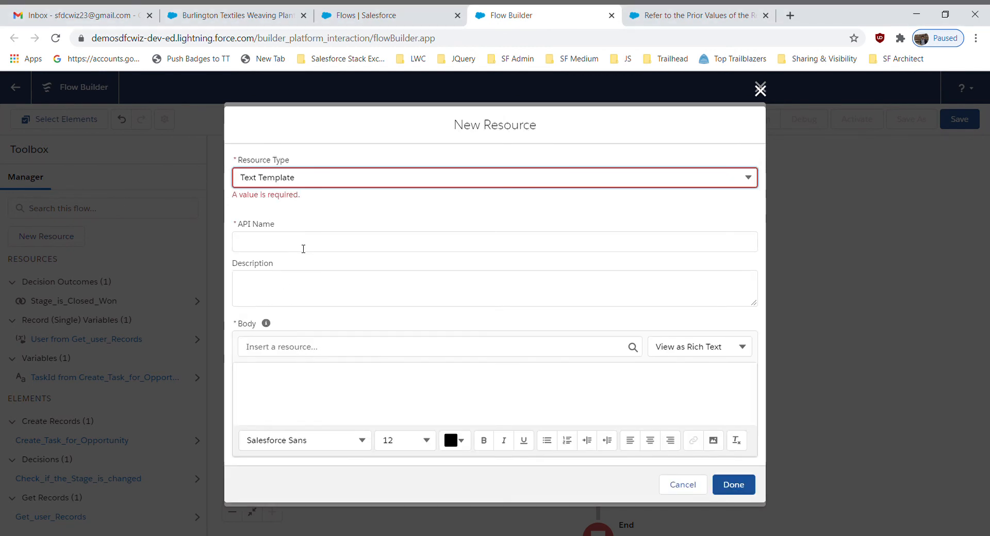
{"action": "left_click", "coordinate": [301, 248]}
{"action": "type", "text": "Email"}
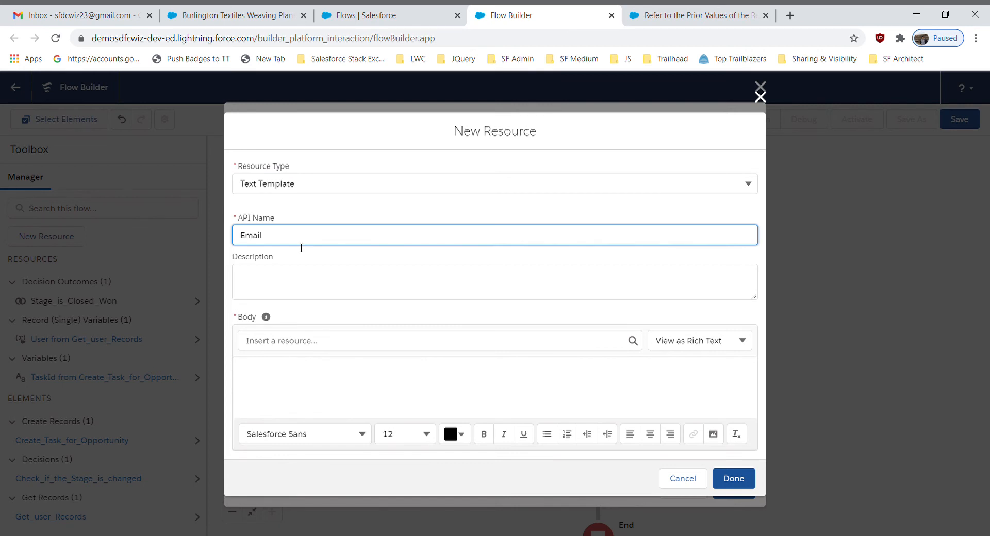
{"action": "type", "text": " Notification Template"}
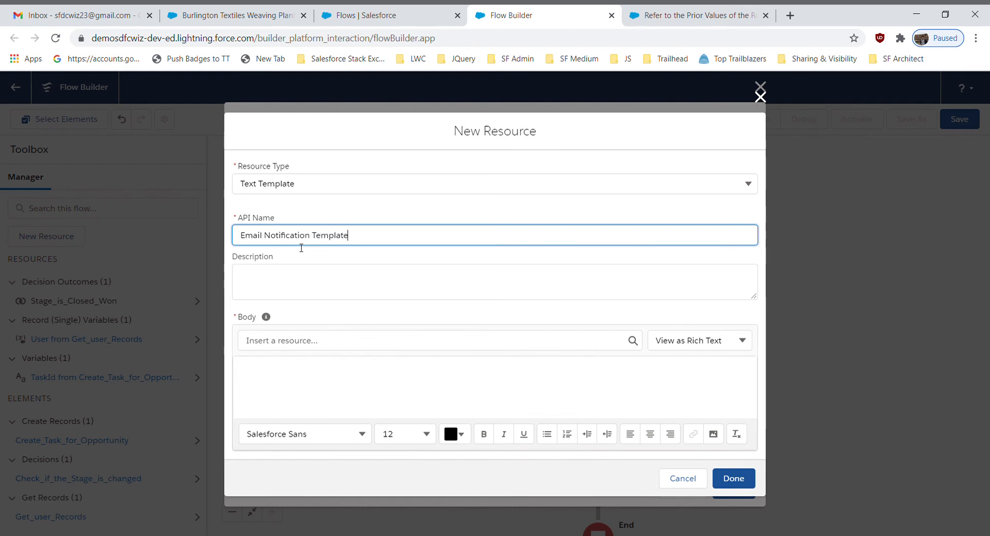
Paste the prepared message into the text template's body, with a greeting, opportunity name, stage, prior stage, amount and thank-you signature
{"action": "left_click", "coordinate": [344, 215]}
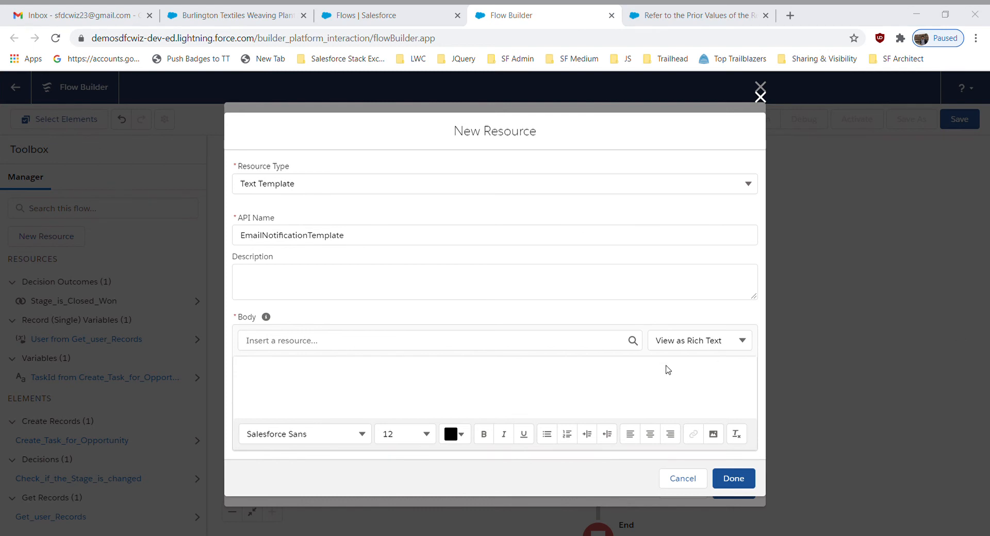
{"action": "left_click", "coordinate": [301, 383]}
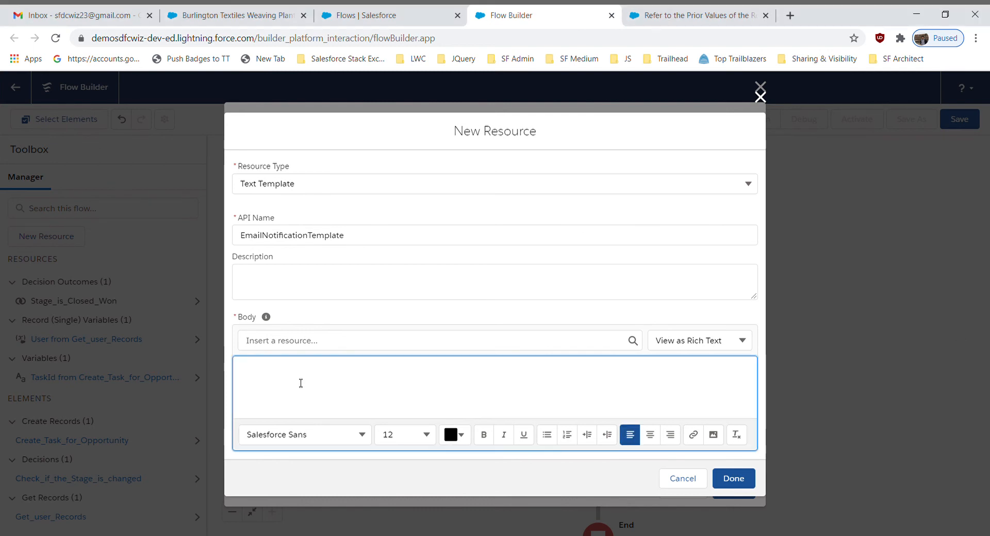
{"action": "type", "text": "Hello {!Get_User_records.Manager_s_Name__c}  Please check the below information to see the changes related to opportunity:  Opportunity Name: {!$Record.Name} Stage: {!$Record.StageName} Prior Stage: {!$Record__Prior.StageName} Amount:{!$Record.Amount}  Please take required actions on this opportunity."}
{"action": "scroll", "coordinate": [737, 351], "scroll_direction": "up", "scroll_amount": 1}
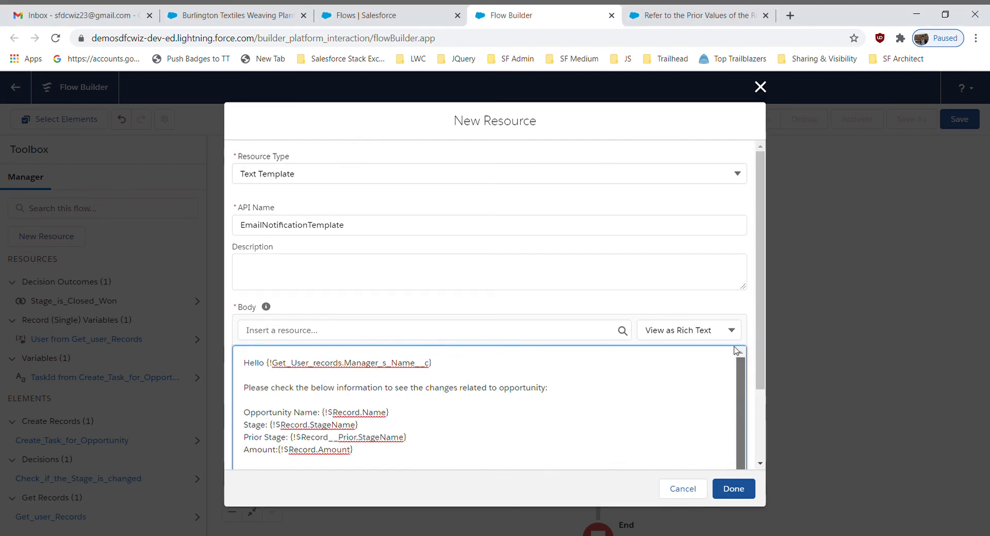
Replace the manager merge field after "Hello" in the body with {!Get_user_Records.Manager_s_Name__c}
{"action": "left_click_drag", "start_coordinate": [433, 363], "coordinate": [267, 368]}
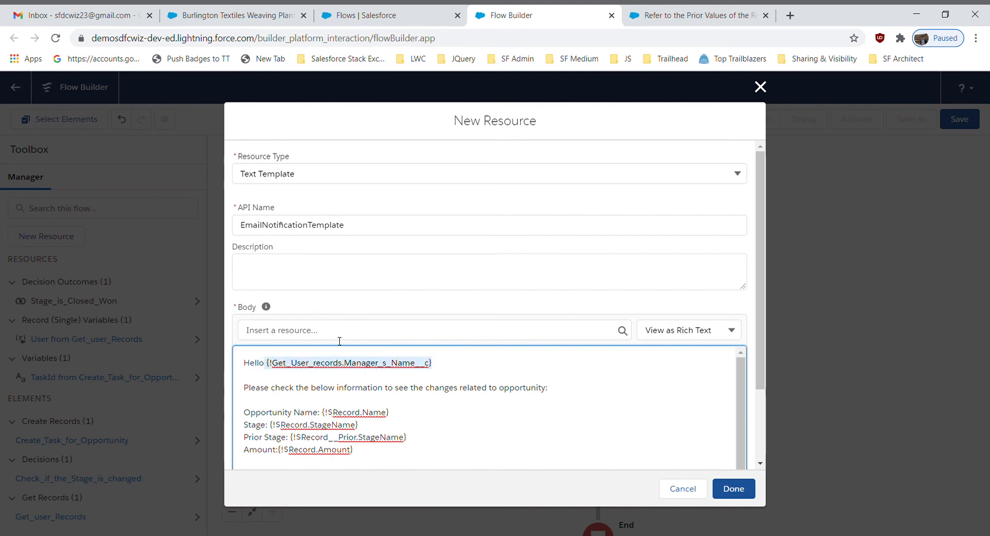
{"action": "key", "text": "BackSpace"}
{"action": "left_click", "coordinate": [323, 335]}
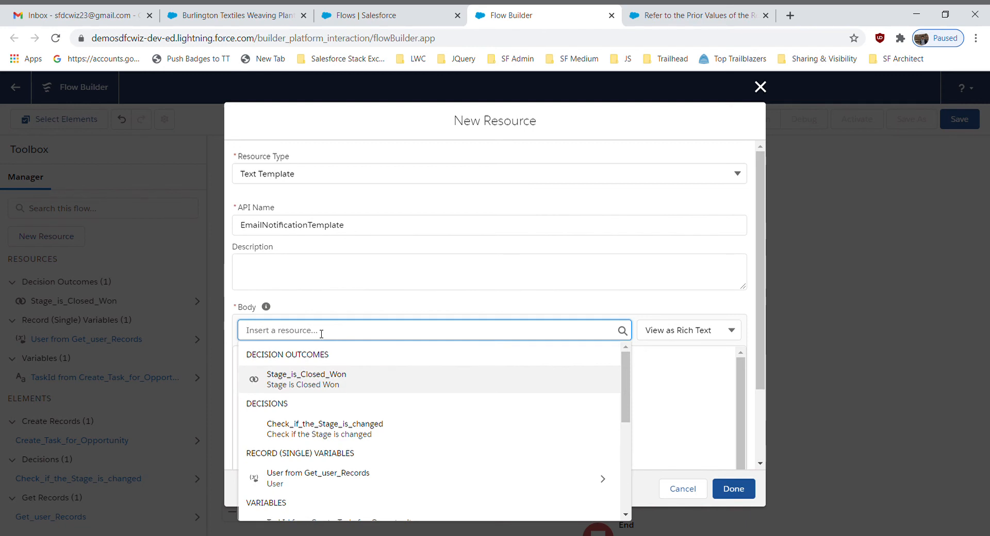
{"action": "left_click", "coordinate": [331, 482]}
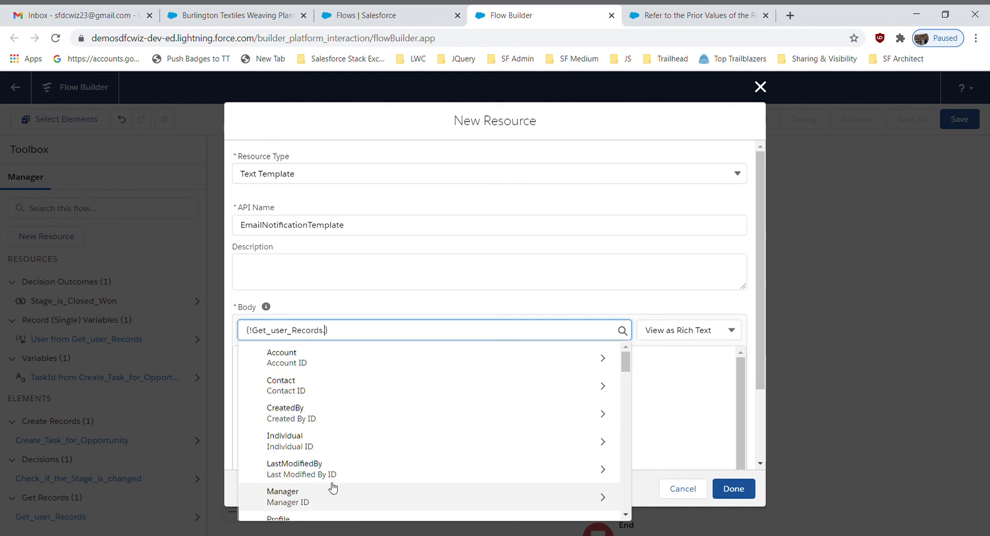
{"action": "scroll", "coordinate": [330, 489], "scroll_direction": "down", "scroll_amount": 3}
{"action": "type", "text": "manag"}
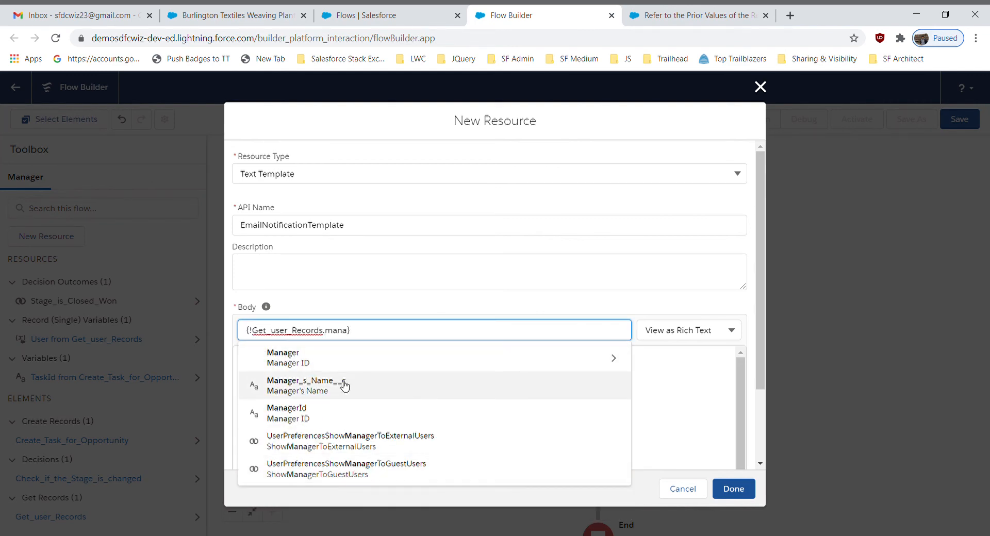
{"action": "left_click", "coordinate": [342, 383]}
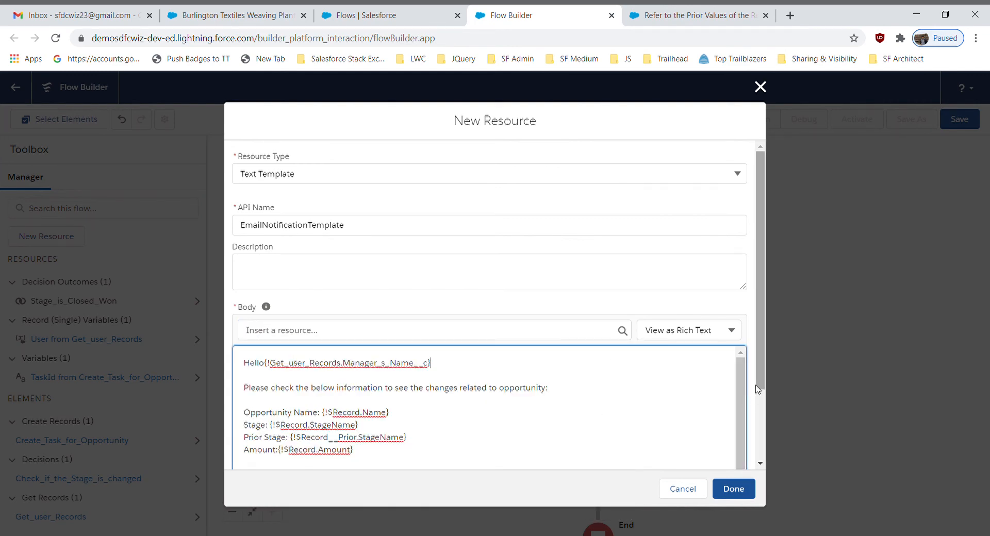
Check the body text through to the "Thank you" signature and finish the Text Template resource
{"action": "scroll", "coordinate": [761, 388], "scroll_direction": "down", "scroll_amount": 3}
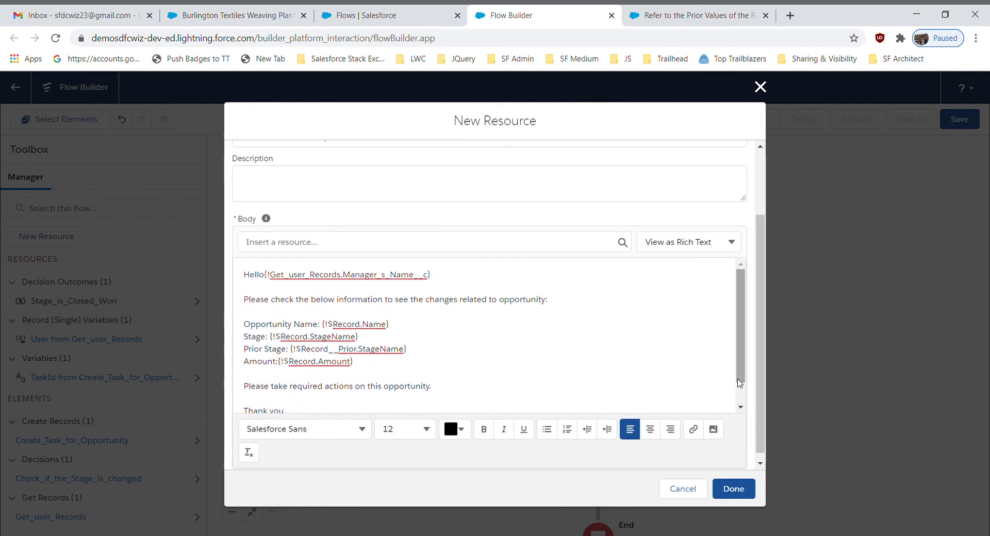
{"action": "left_click", "coordinate": [357, 401]}
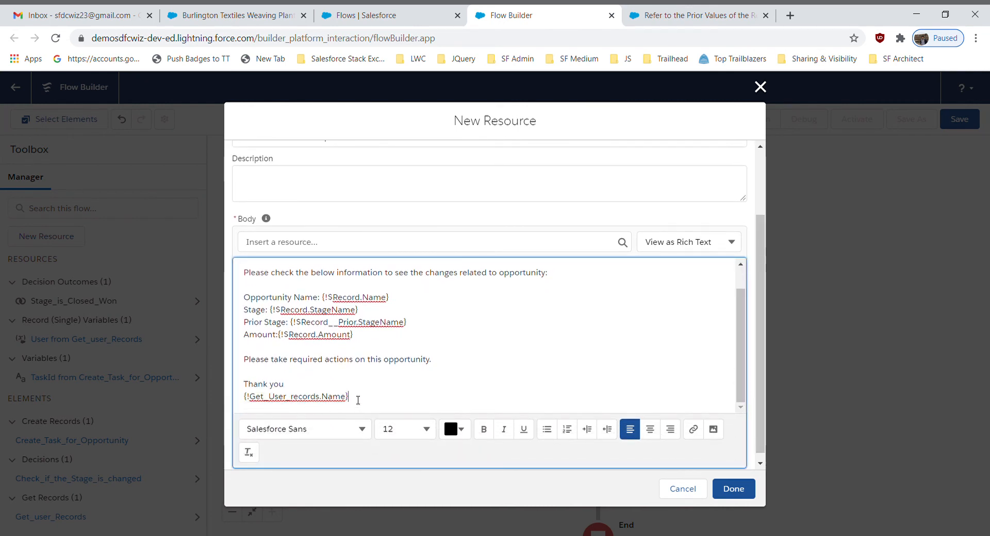
{"action": "left_click_drag", "start_coordinate": [358, 401], "coordinate": [243, 390]}
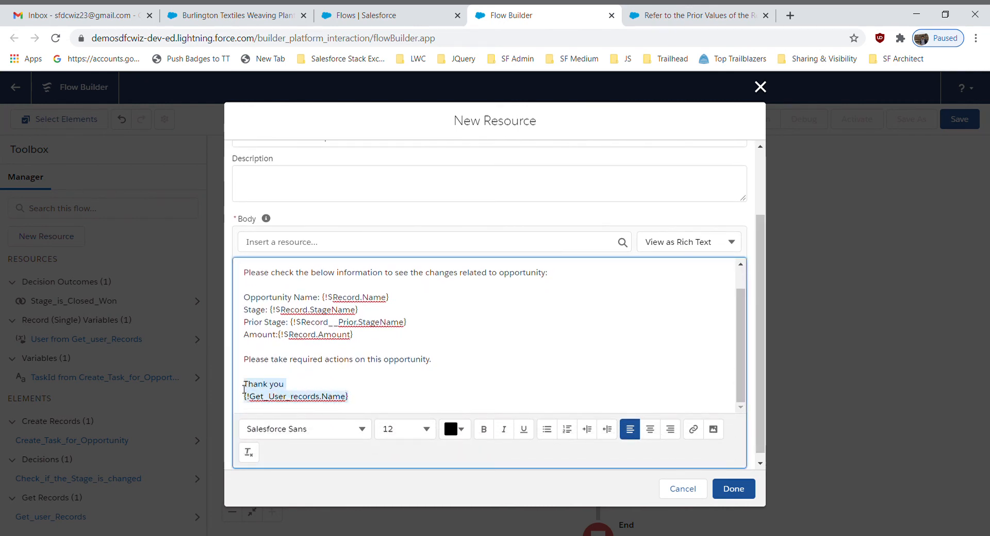
{"action": "left_click_drag", "start_coordinate": [742, 380], "coordinate": [742, 299]}
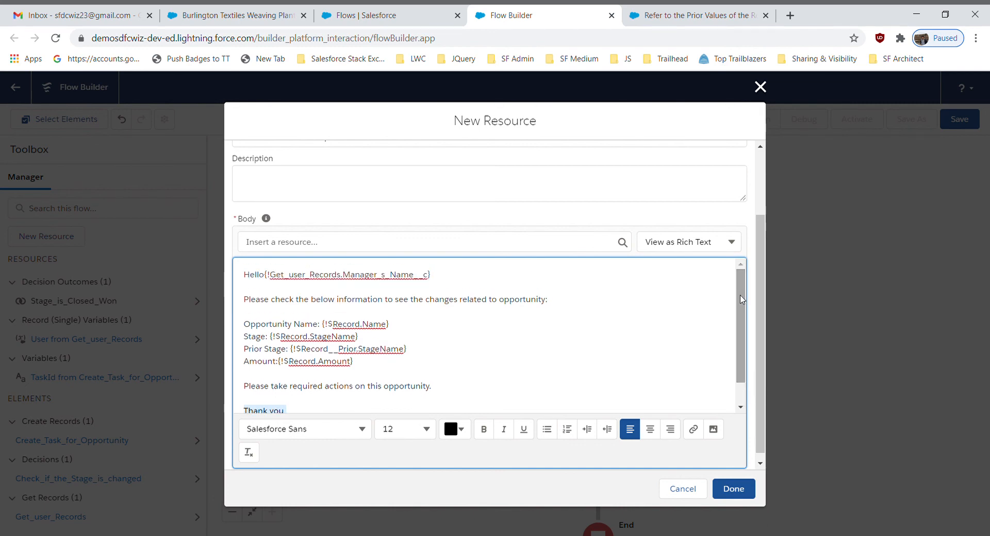
{"action": "left_click", "coordinate": [742, 497]}
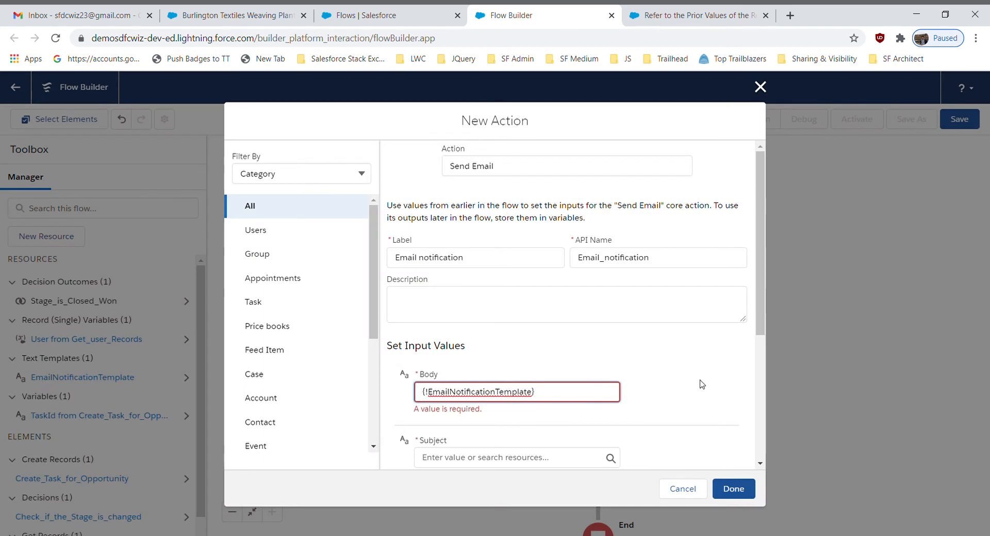
Enter "Opportunity Closed notification" as the Subject of the Send Email action
{"action": "left_click_drag", "start_coordinate": [758, 307], "coordinate": [765, 376]}
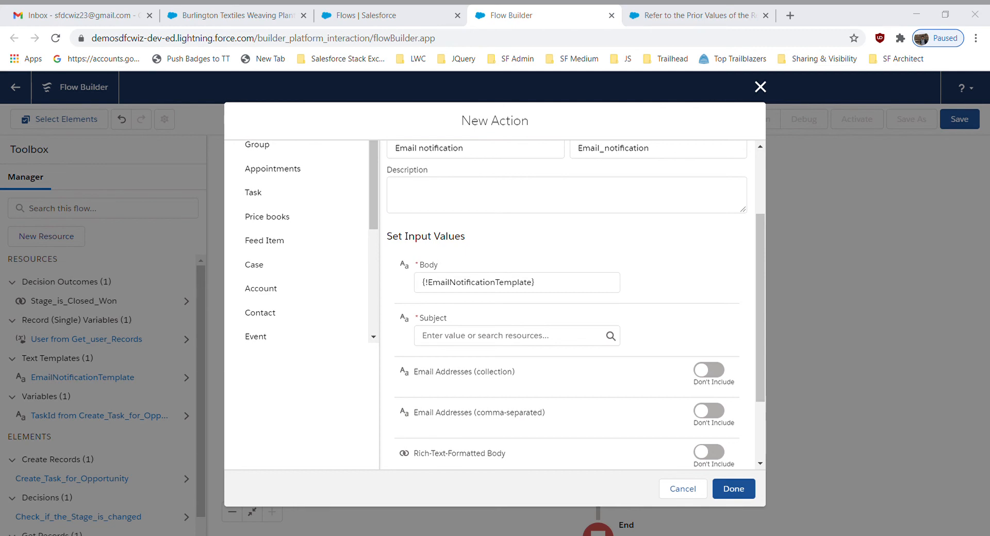
{"action": "left_click", "coordinate": [438, 342]}
{"action": "type", "text": "Oppo"}
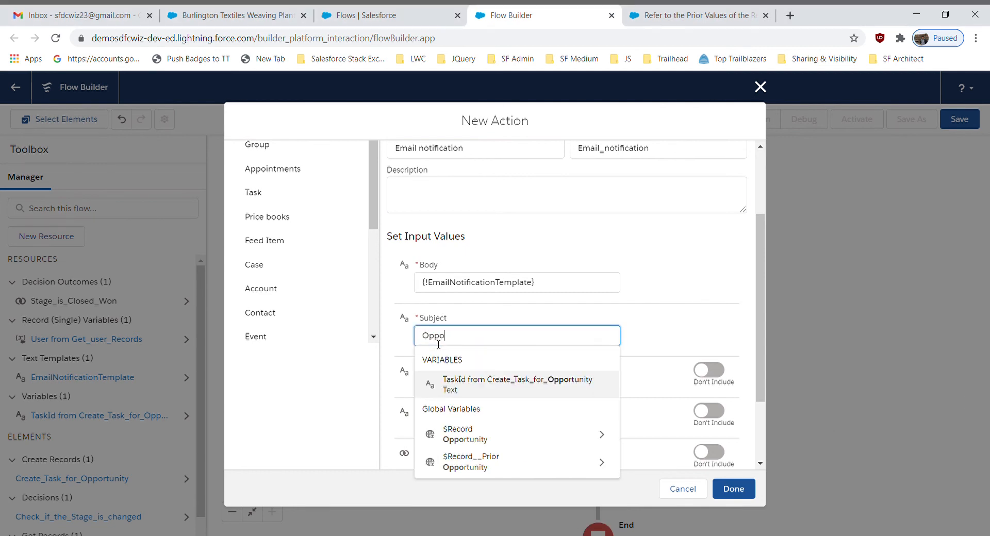
{"action": "type", "text": "rtun"}
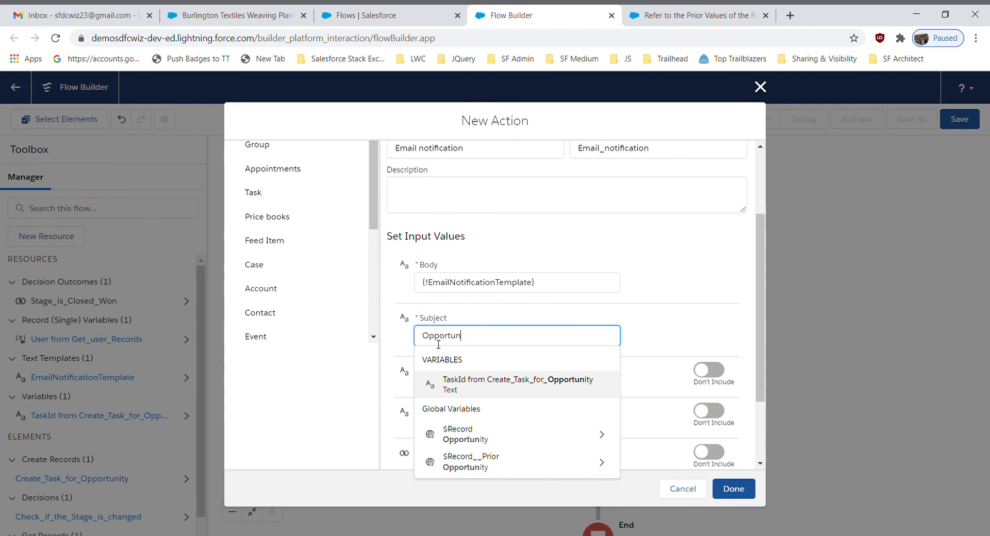
{"action": "type", "text": "ity CLo"}
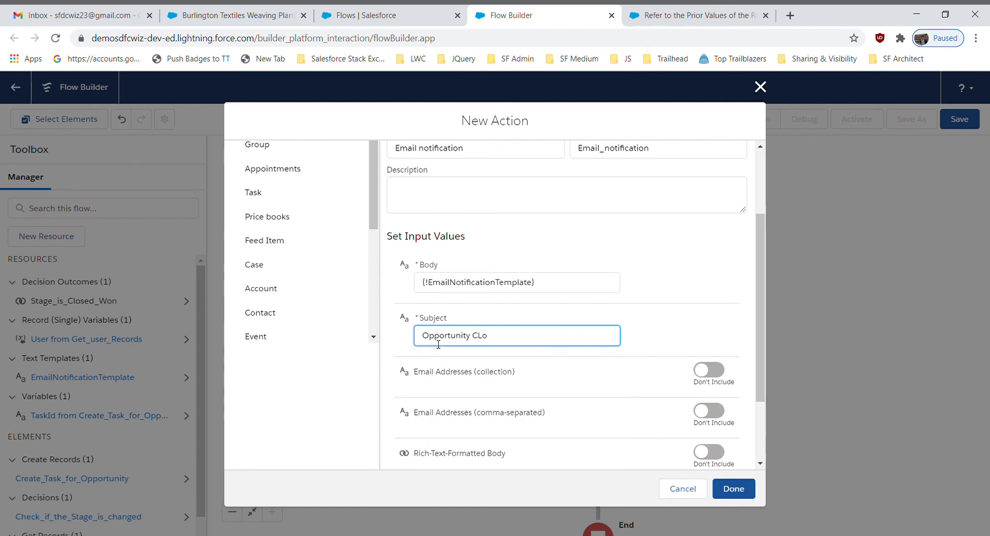
{"action": "type", "text": "seosed notification"}
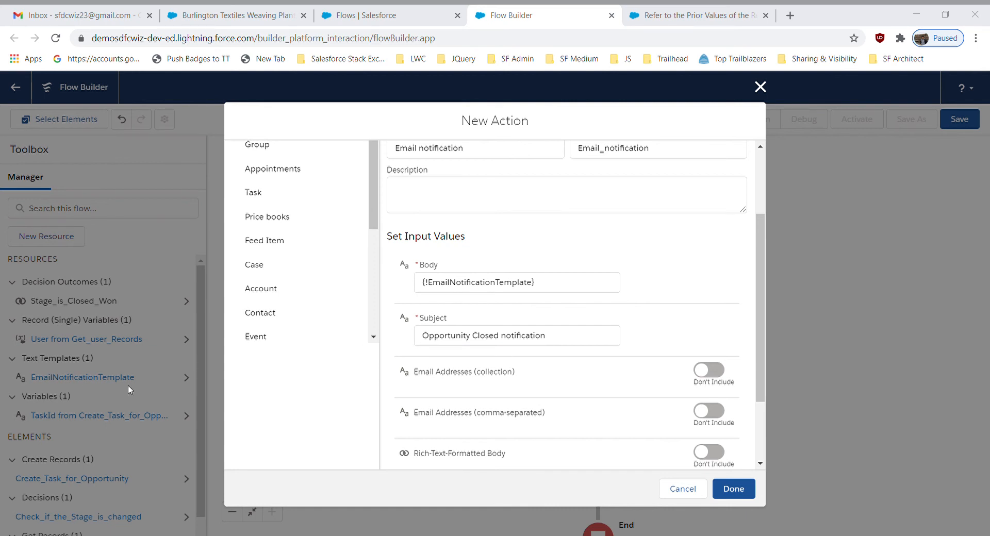
Replace the email Subject with the prepared text "Opportunity {!$Record.Name} Closed Won notification"
{"action": "left_click", "coordinate": [575, 346]}
{"action": "key", "text": "ctrl+a"}
{"action": "type", "text": "Opportunity {!$Record.Name} Closed Won notification"}
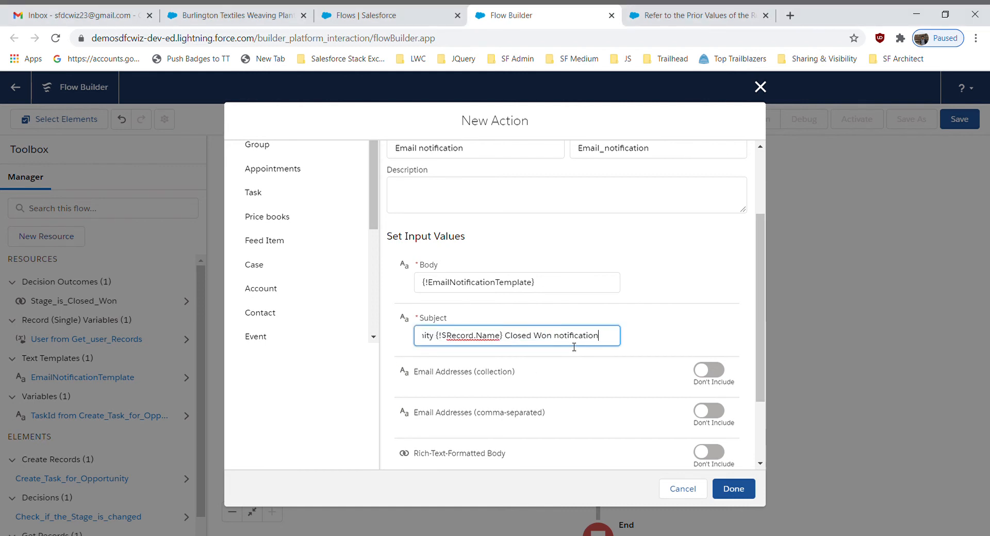
{"action": "left_click", "coordinate": [690, 334]}
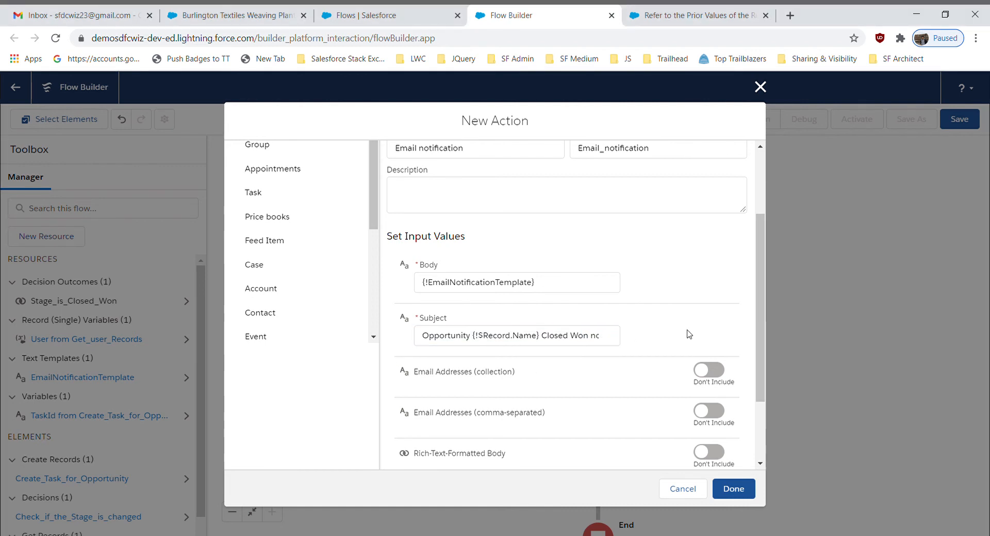
Include Email Addresses (comma-separated) and set it to the manager's email resource {!Get_user_Records.Manager.Email}
{"action": "left_click", "coordinate": [704, 411]}
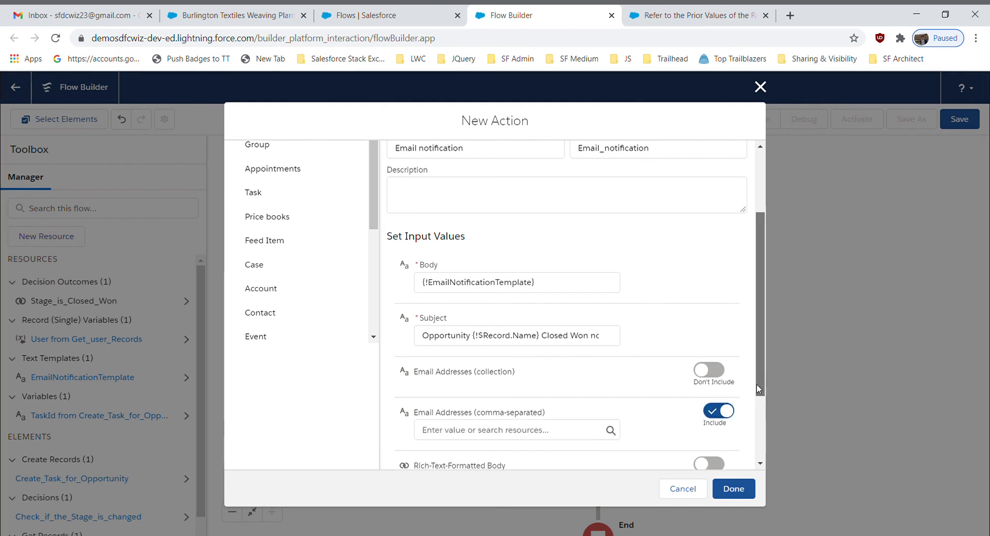
{"action": "left_click_drag", "start_coordinate": [757, 385], "coordinate": [757, 436]}
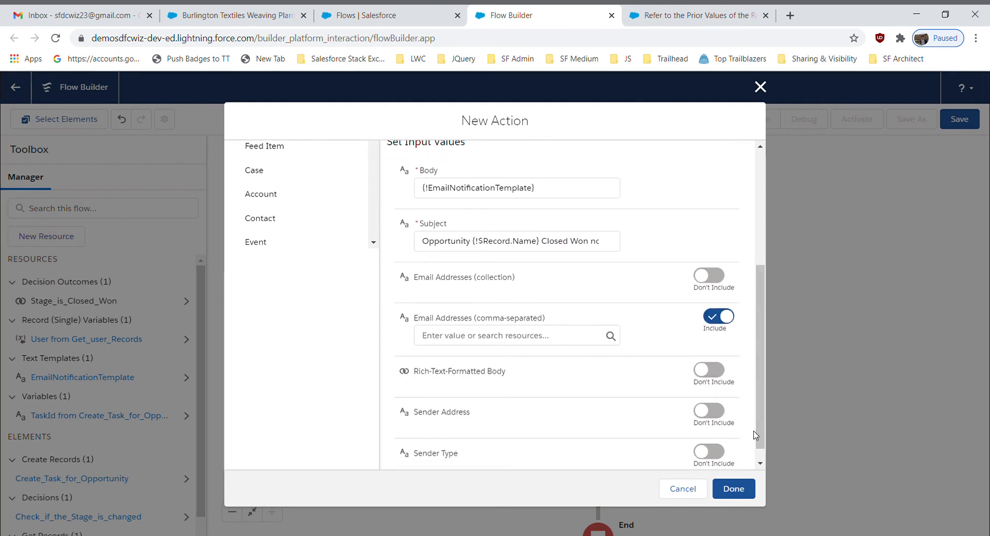
{"action": "left_click", "coordinate": [506, 338]}
{"action": "left_click_drag", "start_coordinate": [613, 384], "coordinate": [610, 451]}
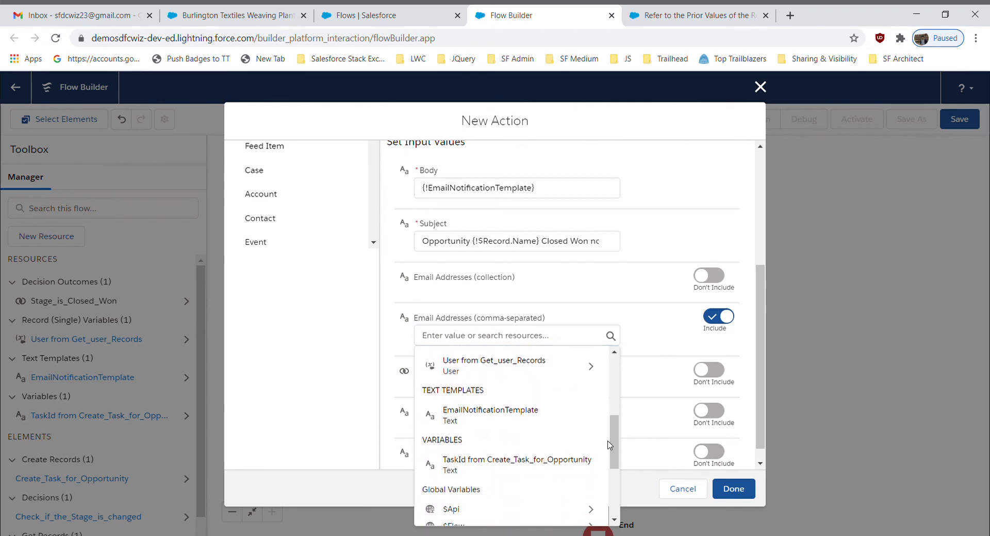
{"action": "left_click", "coordinate": [547, 368]}
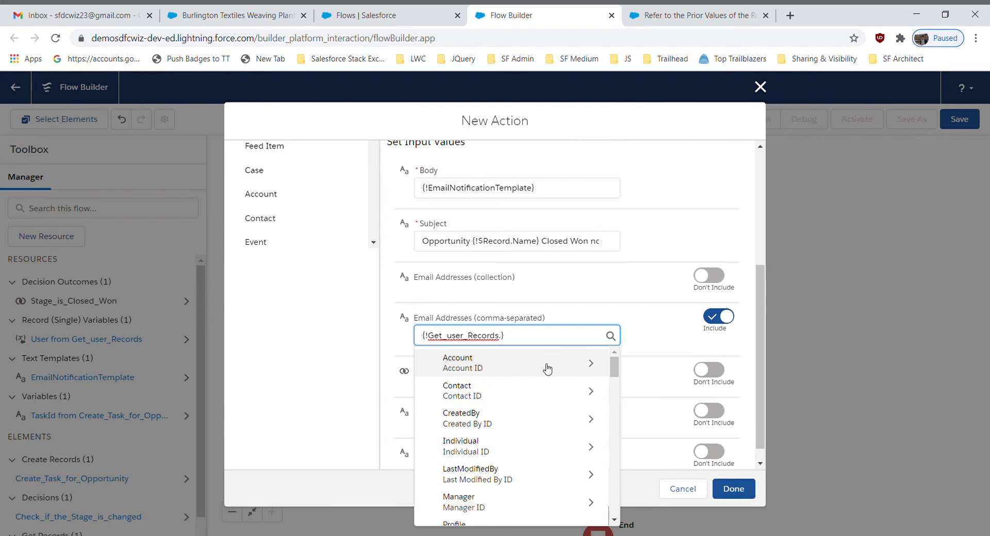
{"action": "type", "text": "man"}
{"action": "left_click", "coordinate": [547, 368]}
{"action": "type", "text": "em"}
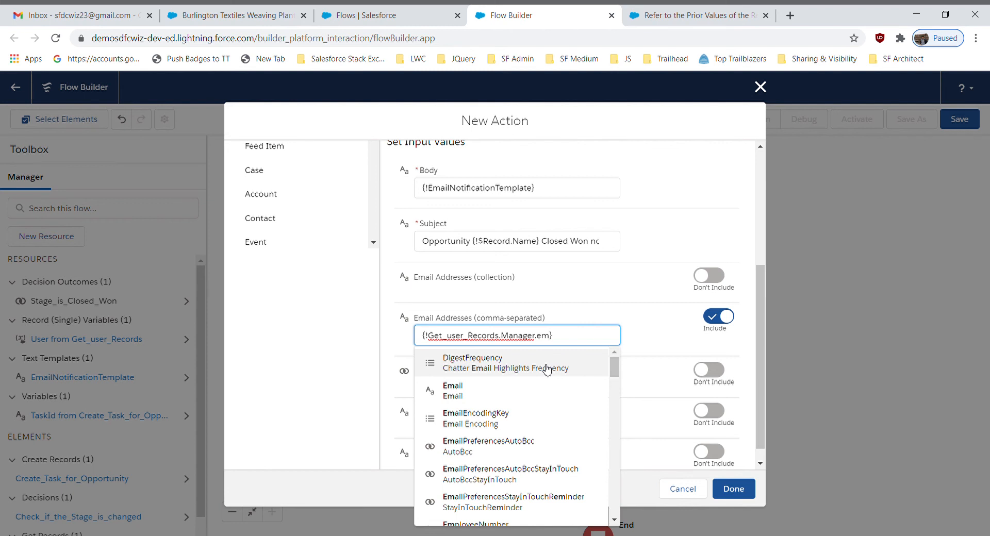
{"action": "left_click", "coordinate": [477, 391]}
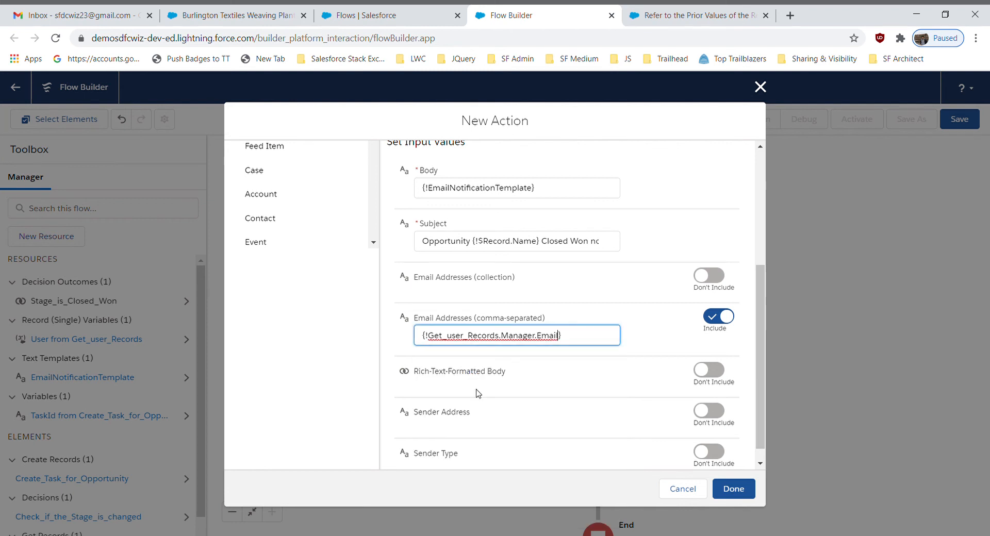
{"action": "left_click", "coordinate": [460, 396]}
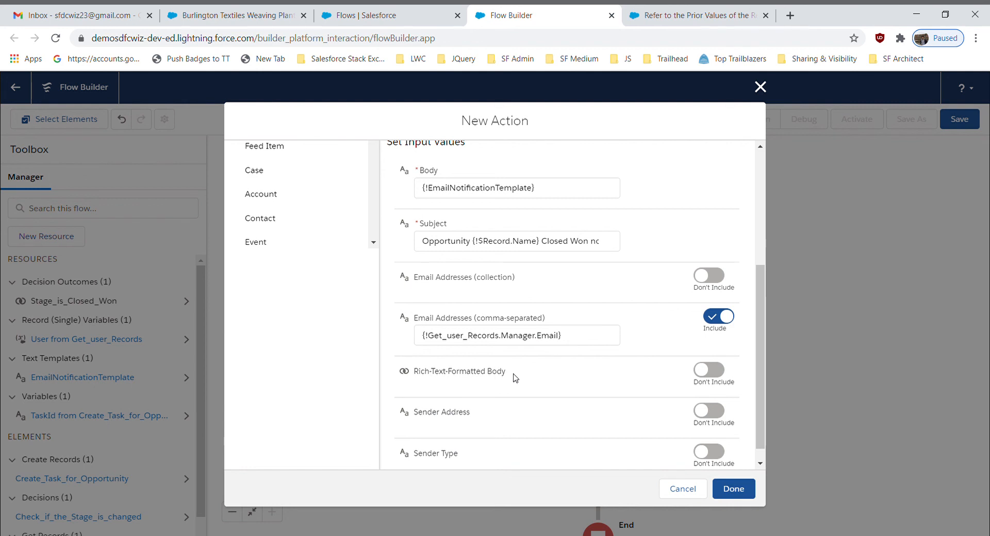
Include Rich-Text-Formatted Body with the value {!$GlobalConstant.True} and finish the Email notification action
{"action": "left_click", "coordinate": [709, 370]}
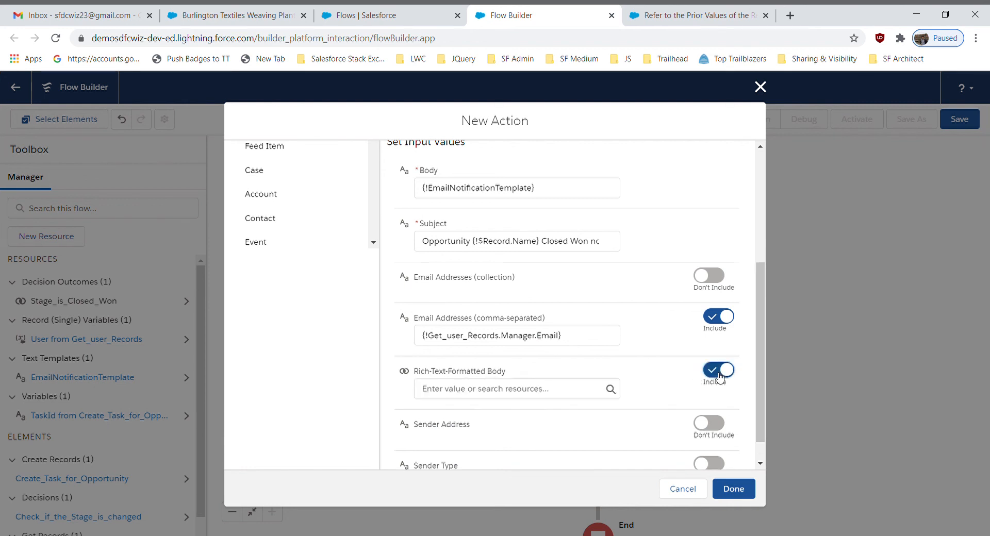
{"action": "left_click", "coordinate": [506, 391]}
{"action": "left_click", "coordinate": [518, 338]}
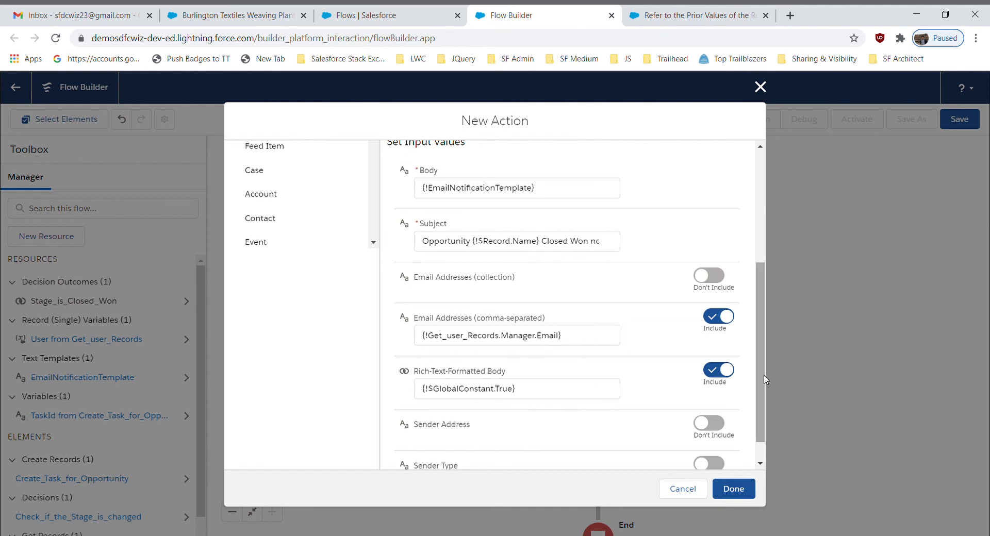
{"action": "left_click_drag", "start_coordinate": [761, 393], "coordinate": [823, 196]}
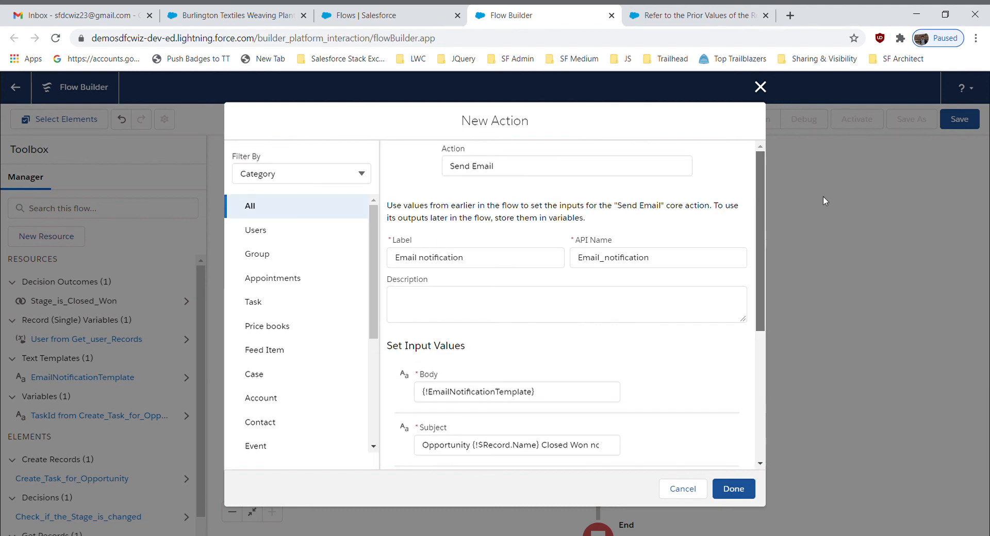
{"action": "left_click", "coordinate": [743, 490]}
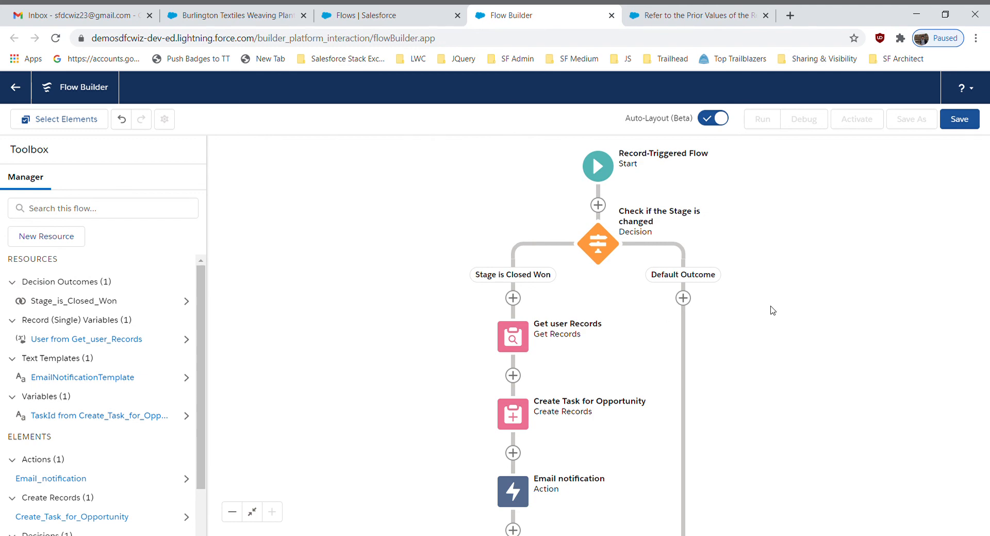
Save the flow with the label "Opportunity Closed flow" and the API name Opportunity_Closed_flow
{"action": "left_click", "coordinate": [957, 119]}
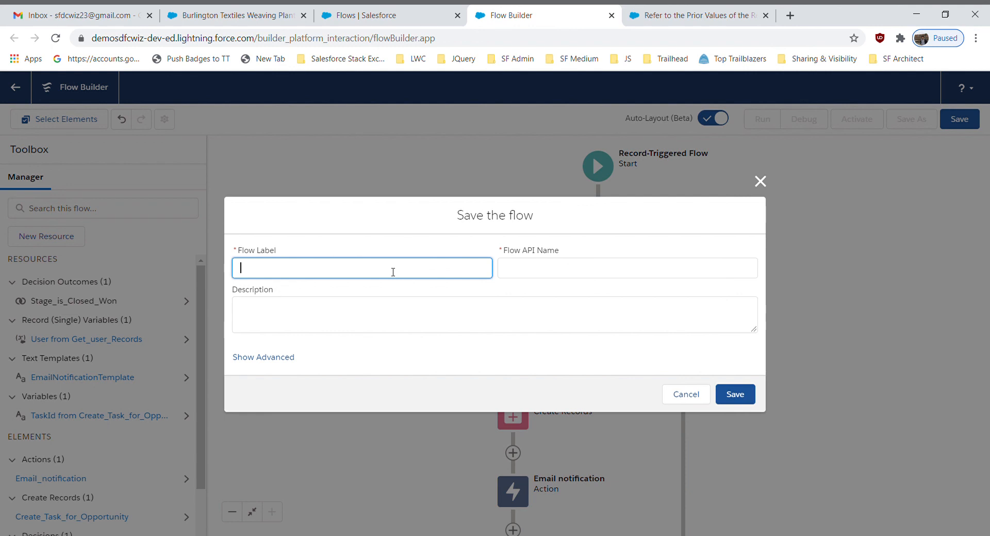
{"action": "type", "text": "Opportunity CLosed"}
{"action": "key", "text": "BackSpace"}
{"action": "key", "text": "BackSpace"}
{"action": "key", "text": "BackSpace"}
{"action": "key", "text": "BackSpace"}
{"action": "type", "text": "losed f"}
{"action": "type", "text": "low"}
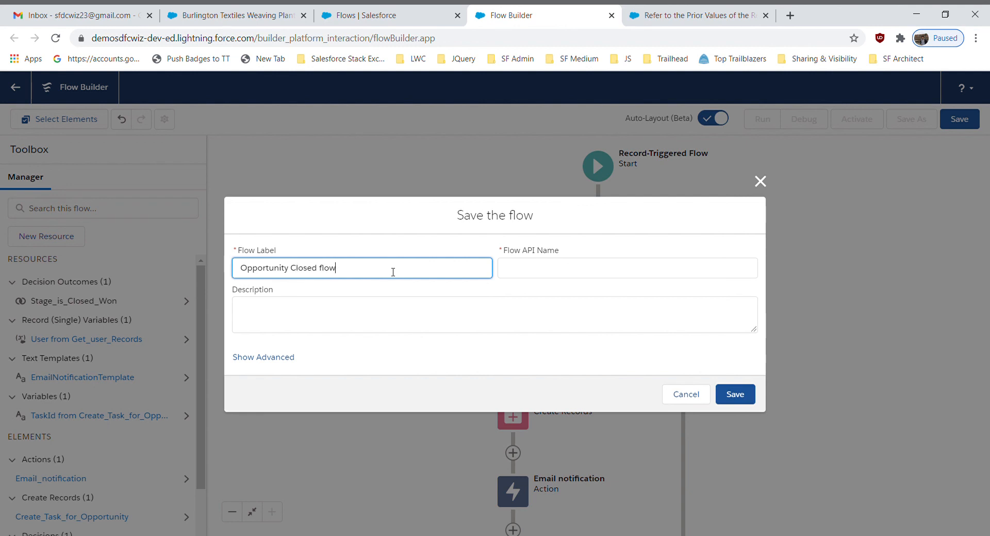
{"action": "left_click", "coordinate": [368, 222]}
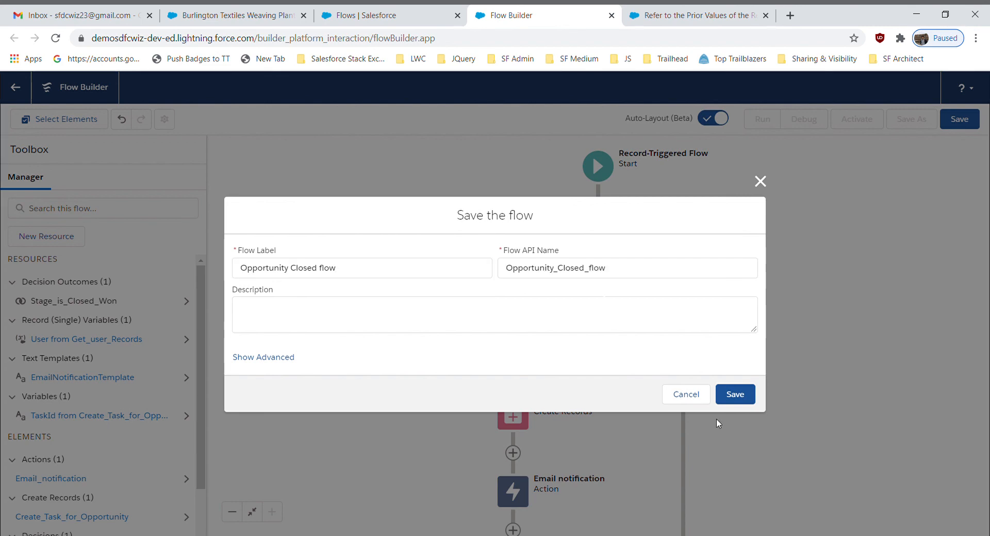
{"action": "left_click", "coordinate": [738, 396]}
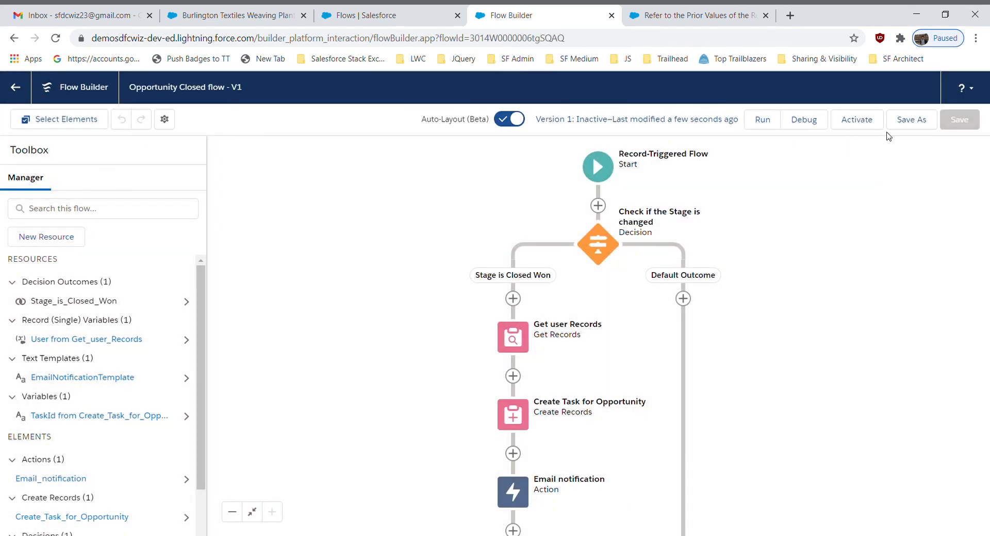
Activate version 1 of the Opportunity Closed flow
{"action": "left_click", "coordinate": [858, 123]}
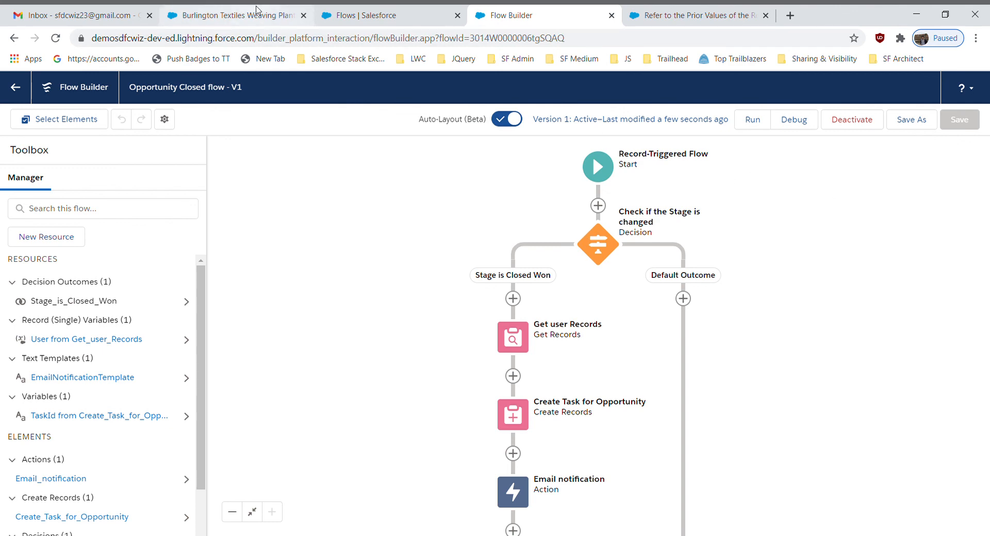
From the Burlington Textiles Weaving Plant Generator opportunity, open the owner's user record and their manager's record to check the manager's email address
{"action": "left_click", "coordinate": [237, 15]}
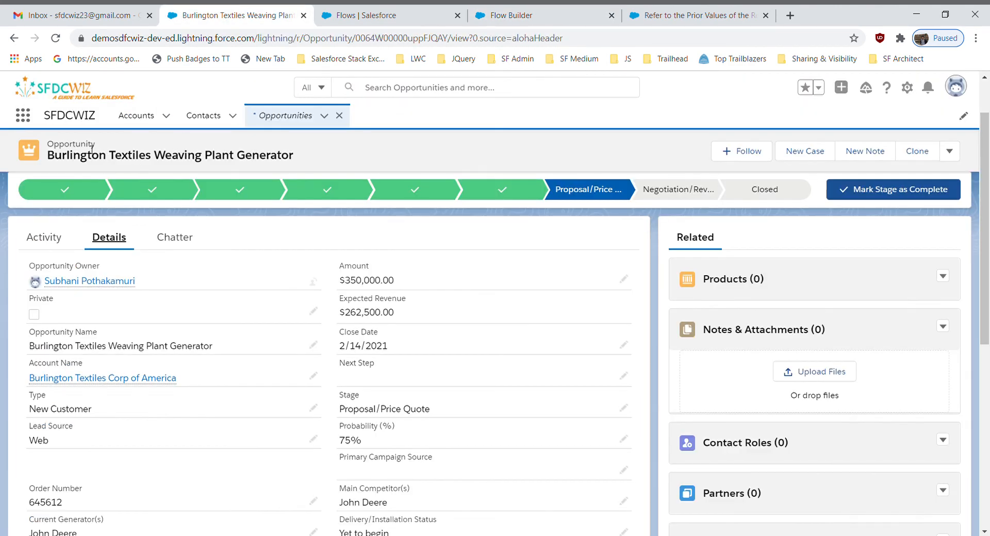
{"action": "left_click", "coordinate": [104, 284], "text": "ctrl"}
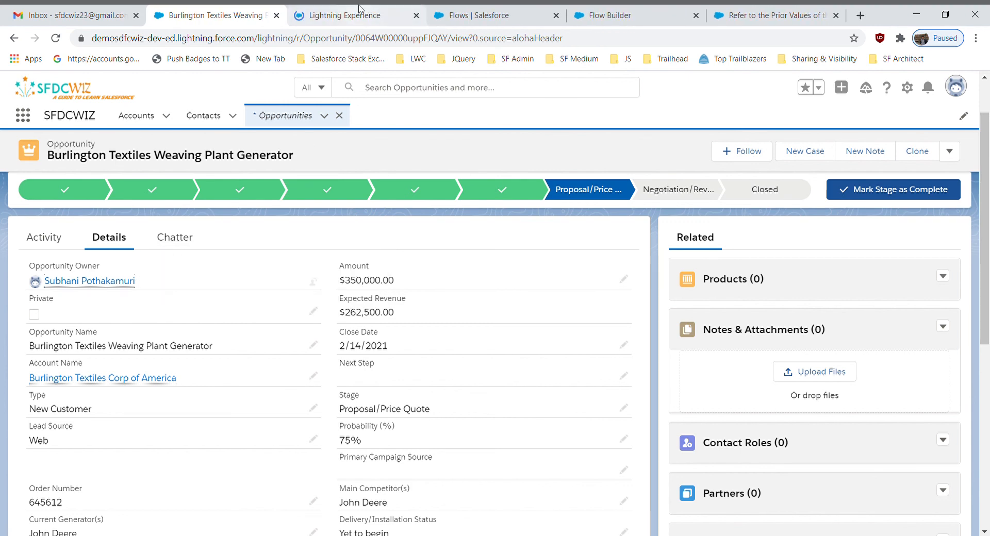
{"action": "left_click", "coordinate": [360, 15]}
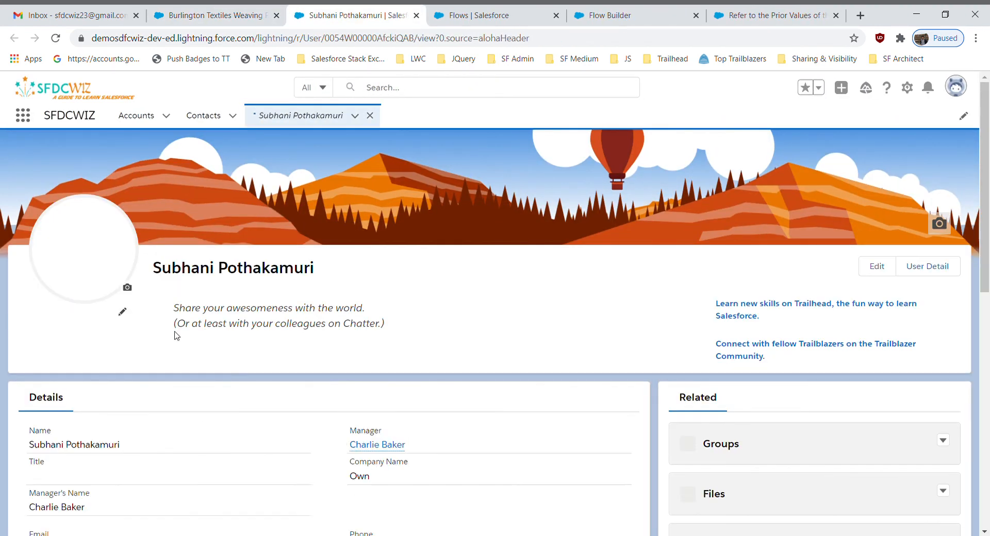
{"action": "left_click", "coordinate": [395, 466], "text": "ctrl"}
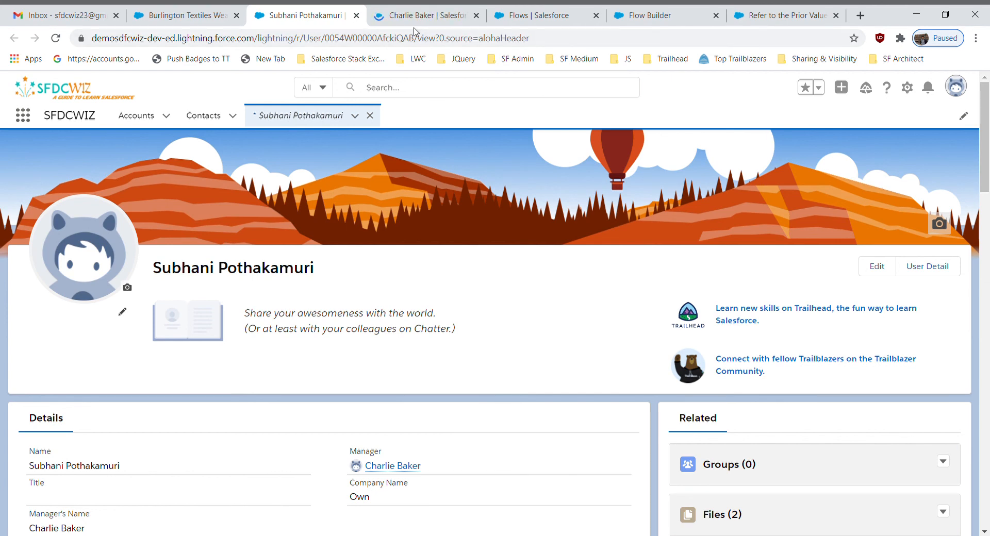
{"action": "left_click", "coordinate": [411, 20]}
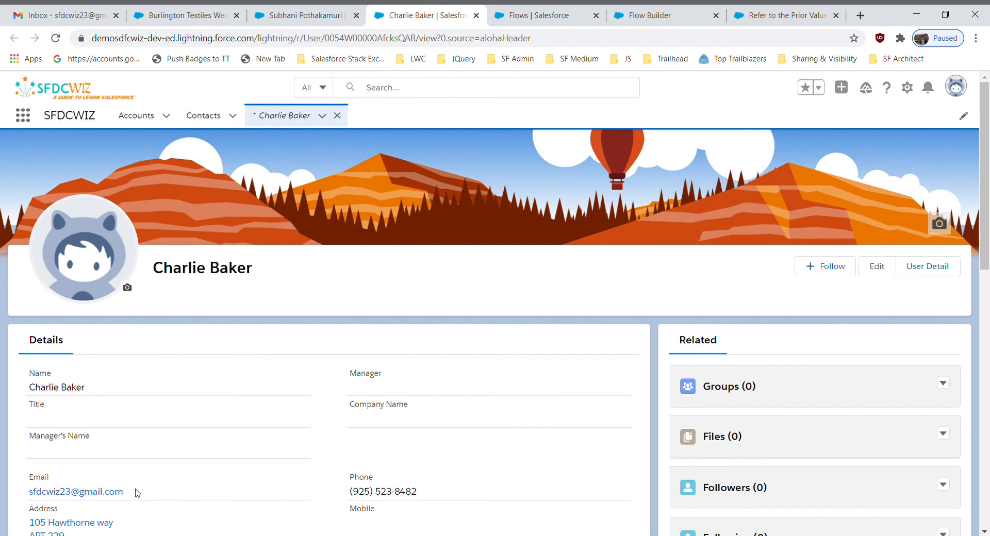
{"action": "left_click_drag", "start_coordinate": [135, 492], "coordinate": [25, 503]}
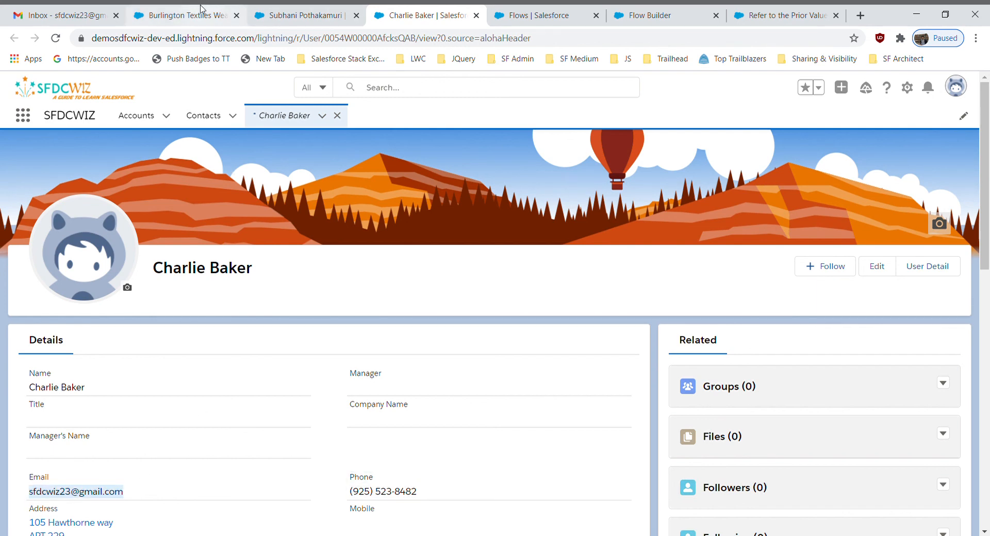
Change the Burlington Textiles Weaving Plant Generator opportunity's Stage to Closed Won and save the record
{"action": "left_click", "coordinate": [204, 13]}
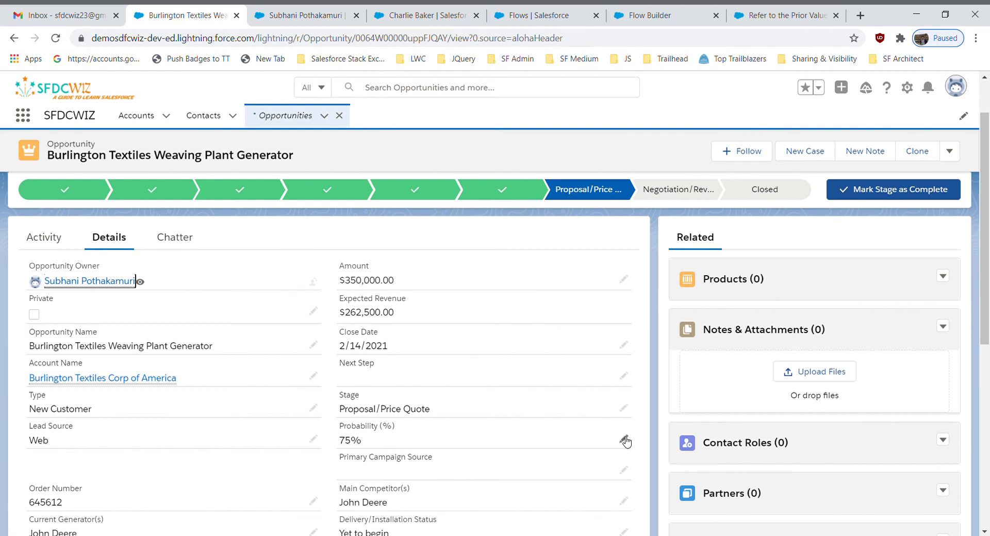
{"action": "left_click", "coordinate": [623, 408]}
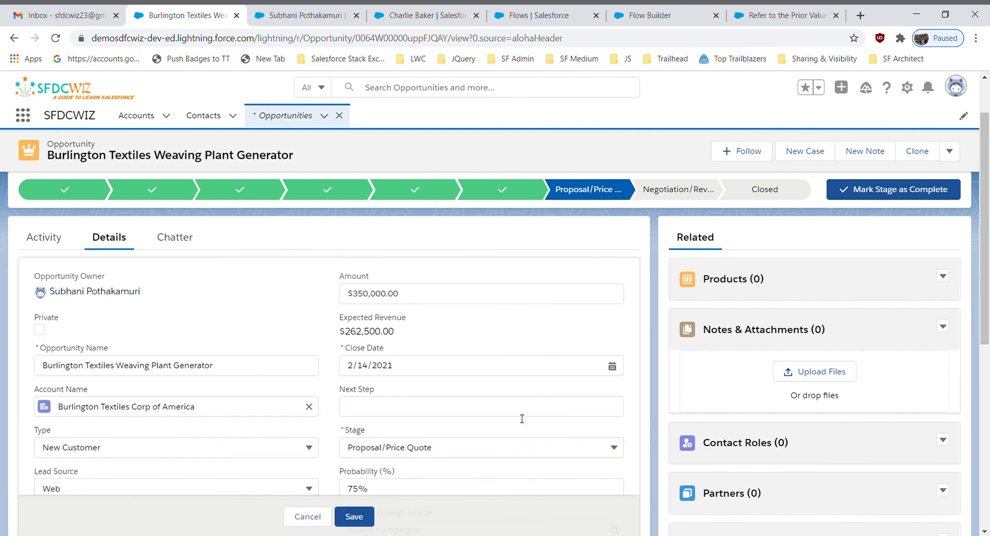
{"action": "left_click", "coordinate": [468, 453]}
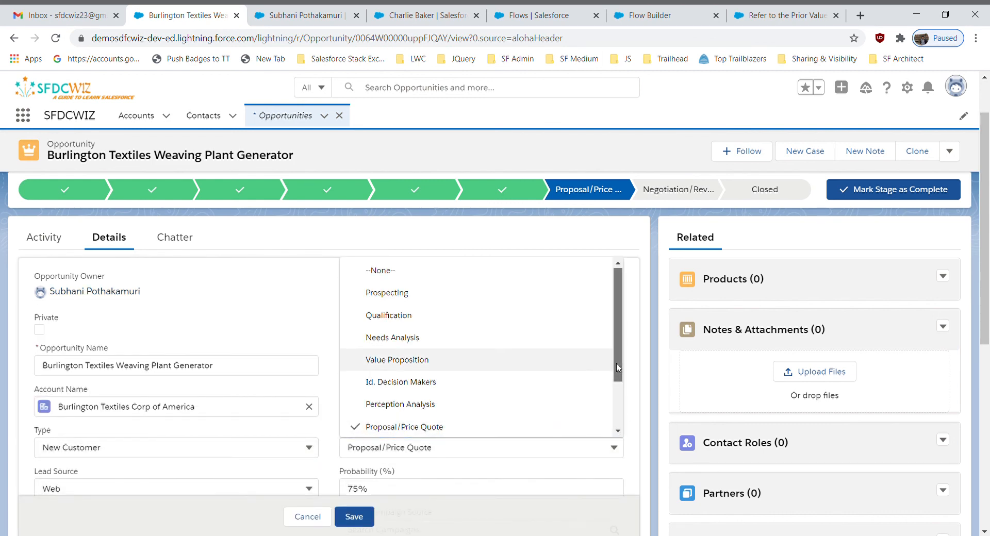
{"action": "scroll", "coordinate": [617, 367], "scroll_direction": "down", "scroll_amount": 3}
{"action": "left_click", "coordinate": [484, 406]}
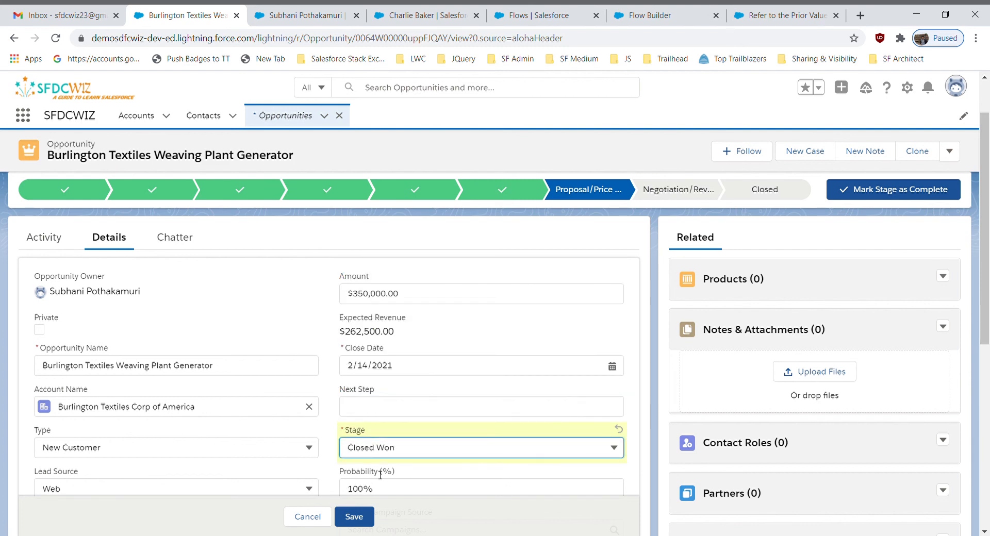
{"action": "left_click", "coordinate": [356, 517]}
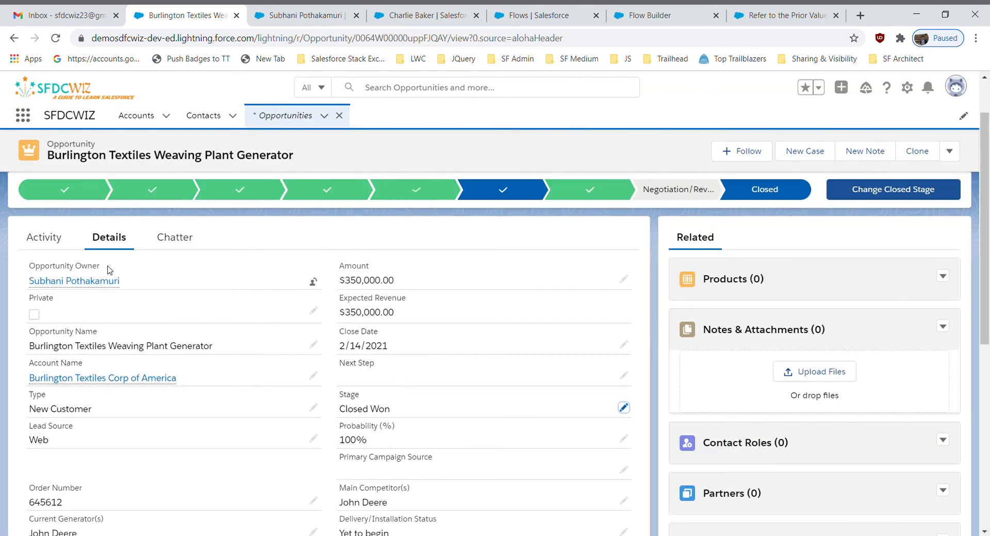
Open the manager's upcoming task from the opportunity's activity timeline to check its assignee, subject and comments
{"action": "left_click", "coordinate": [46, 239]}
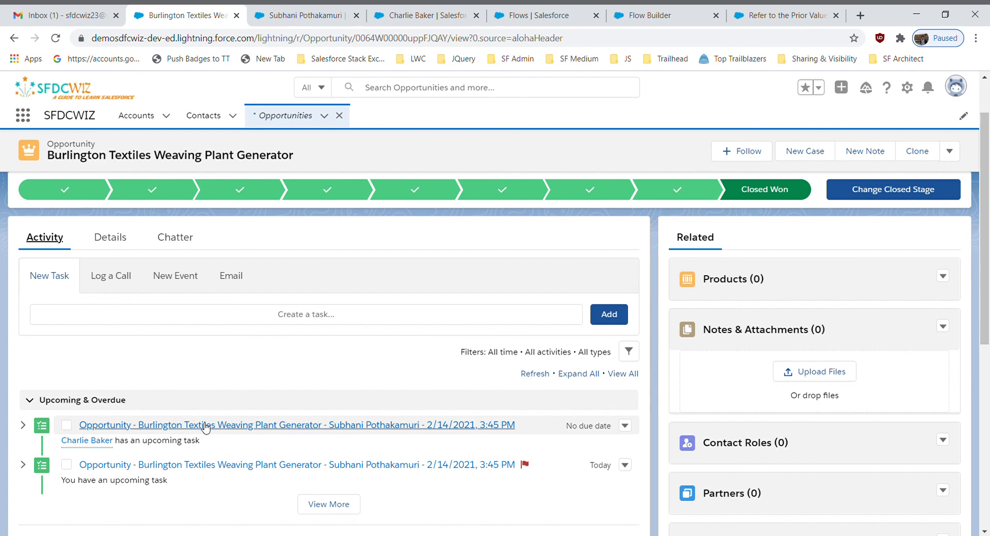
{"action": "left_click", "coordinate": [205, 426]}
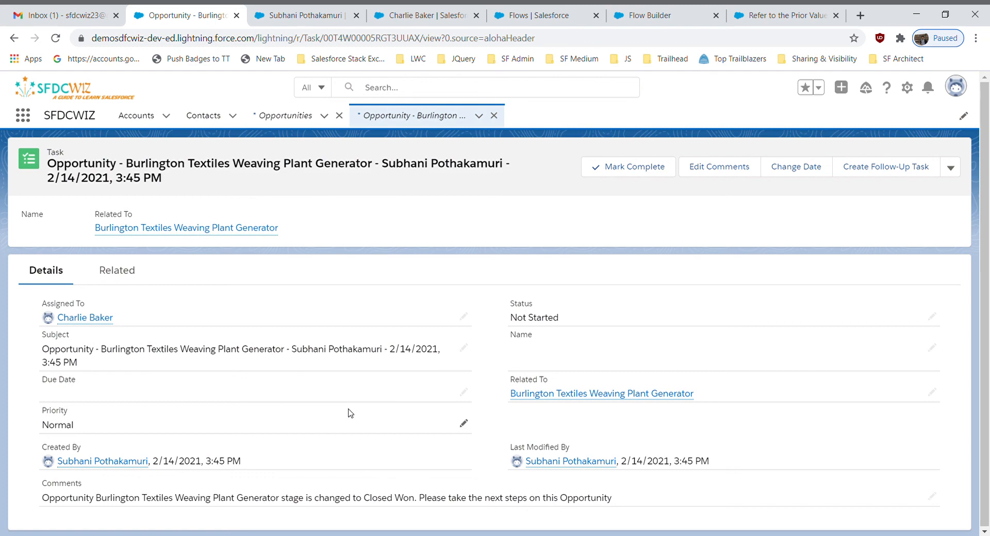
Switch to Gmail and open the Closed Won notification email to check its greeting, stage, prior stage and amount
{"action": "left_click", "coordinate": [72, 14]}
{"action": "left_click", "coordinate": [438, 195]}
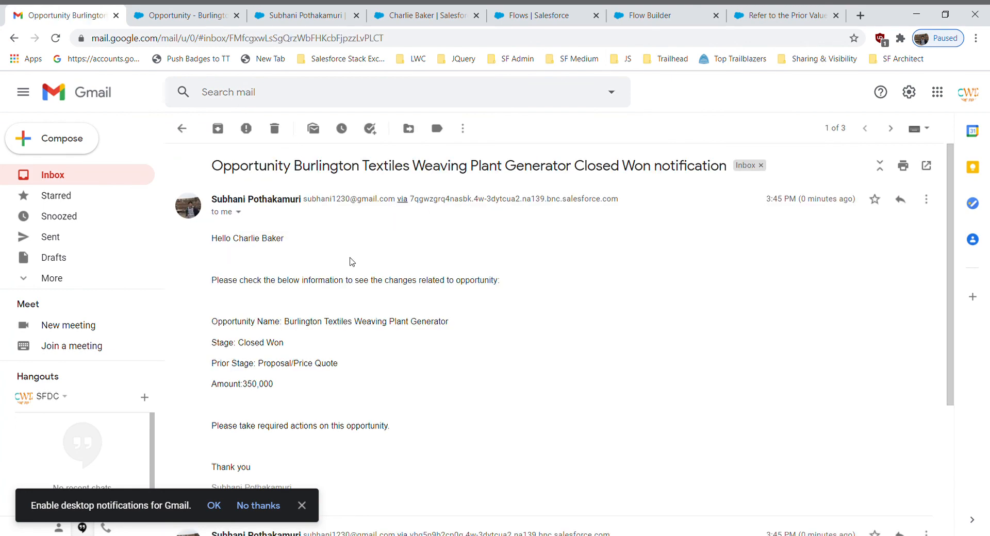
{"action": "left_click_drag", "start_coordinate": [209, 238], "coordinate": [321, 297]}
{"action": "left_click", "coordinate": [257, 267]}
{"action": "left_click_drag", "start_coordinate": [956, 293], "coordinate": [904, 398]}
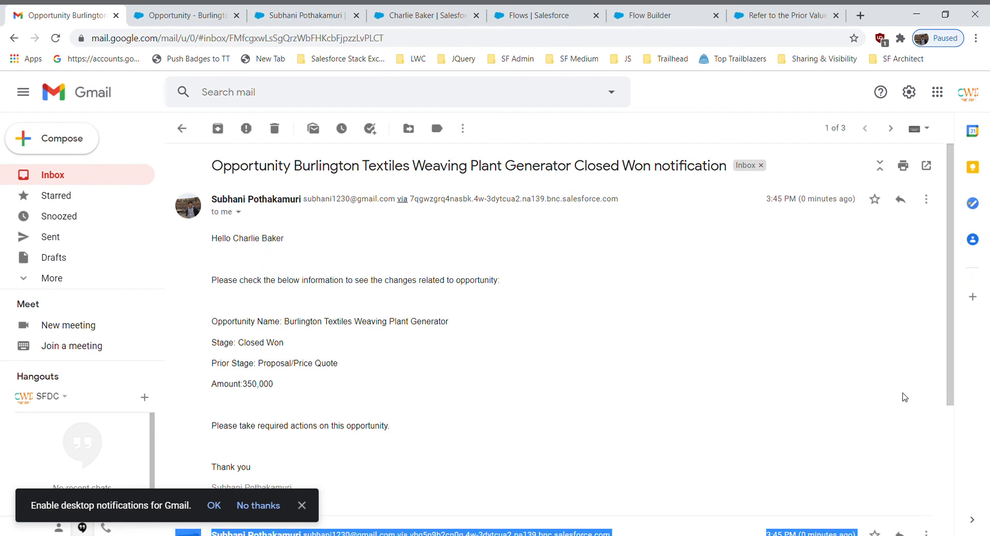
{"action": "left_click", "coordinate": [903, 398]}
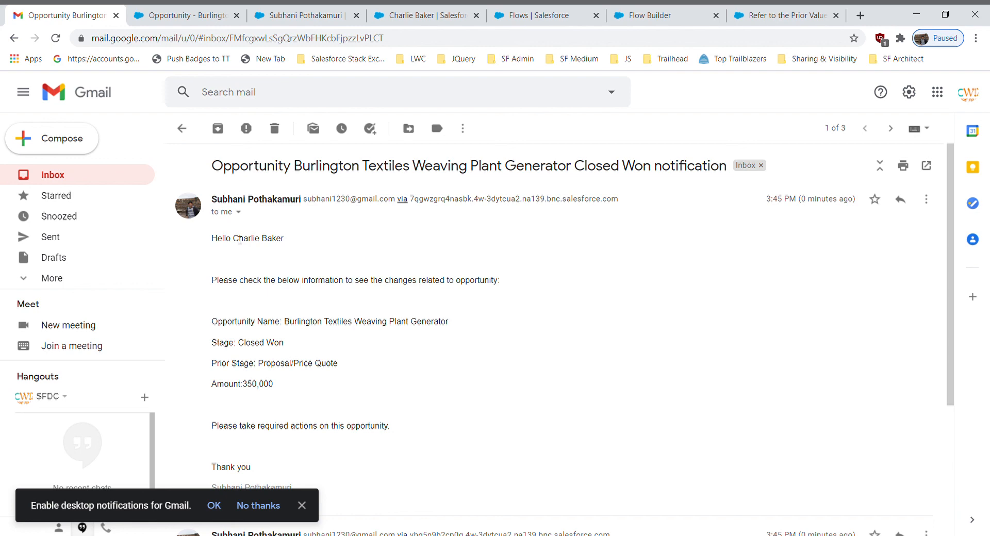
Return to the task record and the Spring '21 release note on prior values, highlighting the $Record__Prior global variable
{"action": "left_click", "coordinate": [206, 15]}
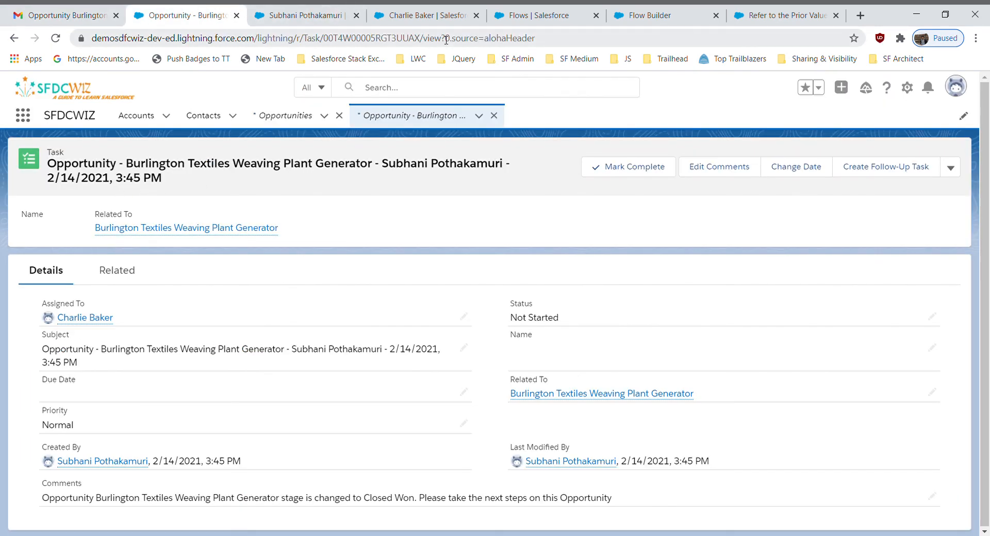
{"action": "left_click", "coordinate": [784, 15]}
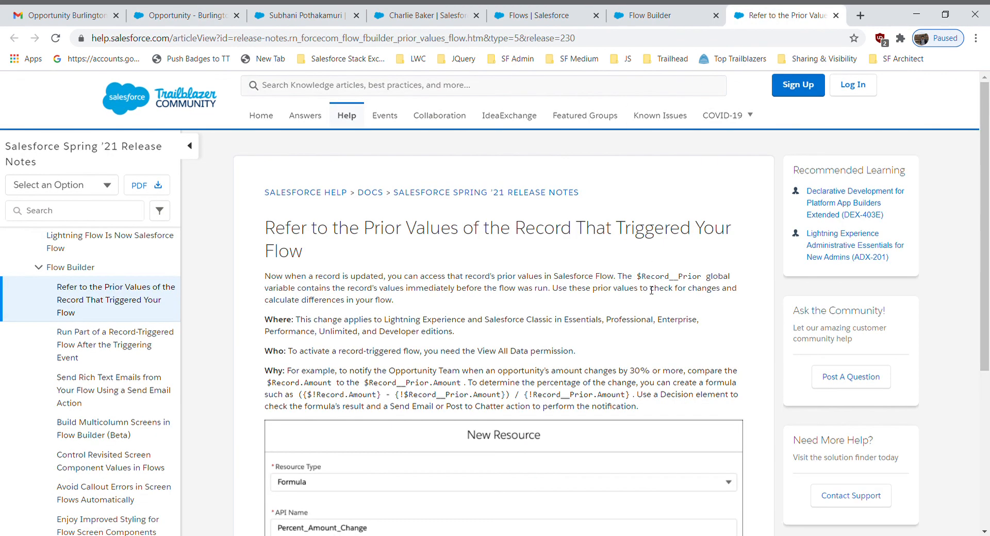
{"action": "left_click_drag", "start_coordinate": [637, 277], "coordinate": [707, 280]}
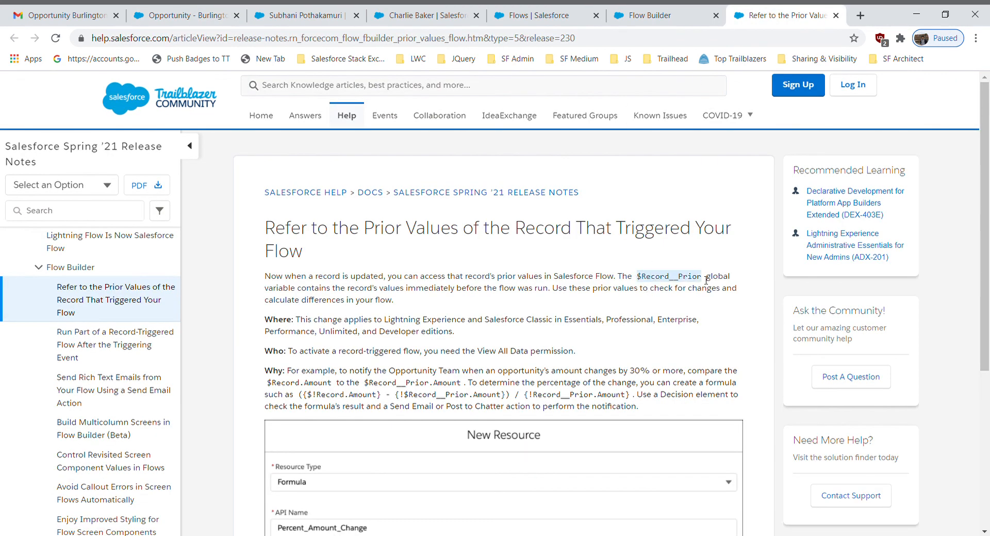